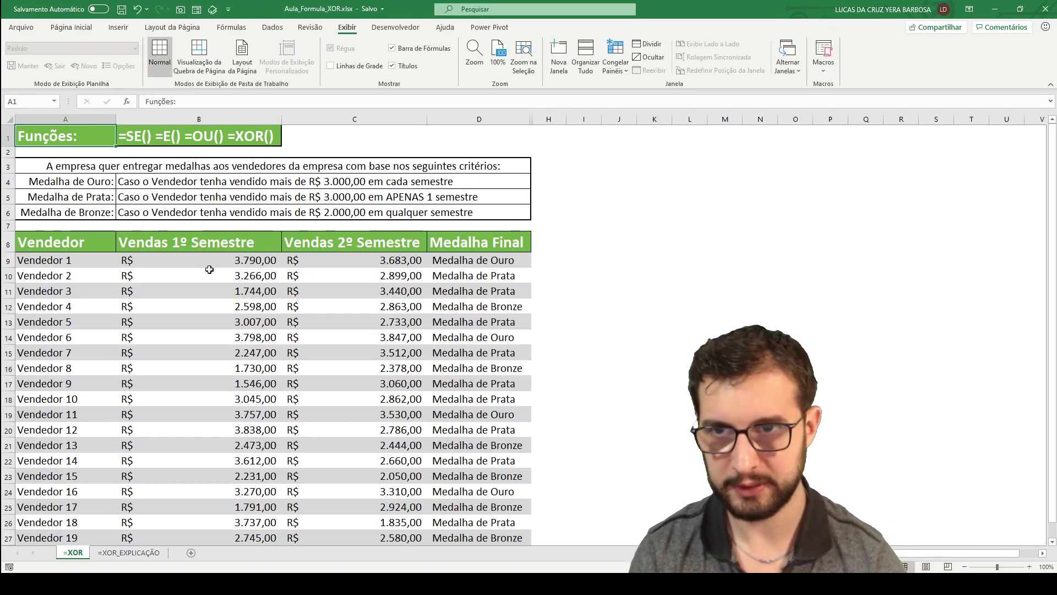
# - Review the criteria for the gold, silver and bronze medals against the two semester sales columns
pyautogui.click(165, 165)
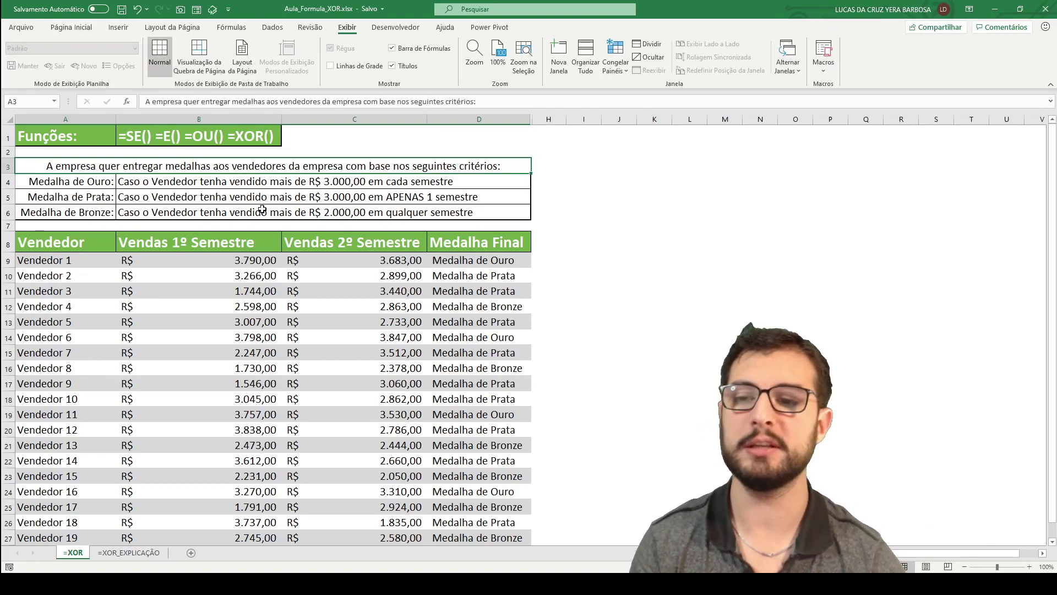
pyautogui.click(91, 178)
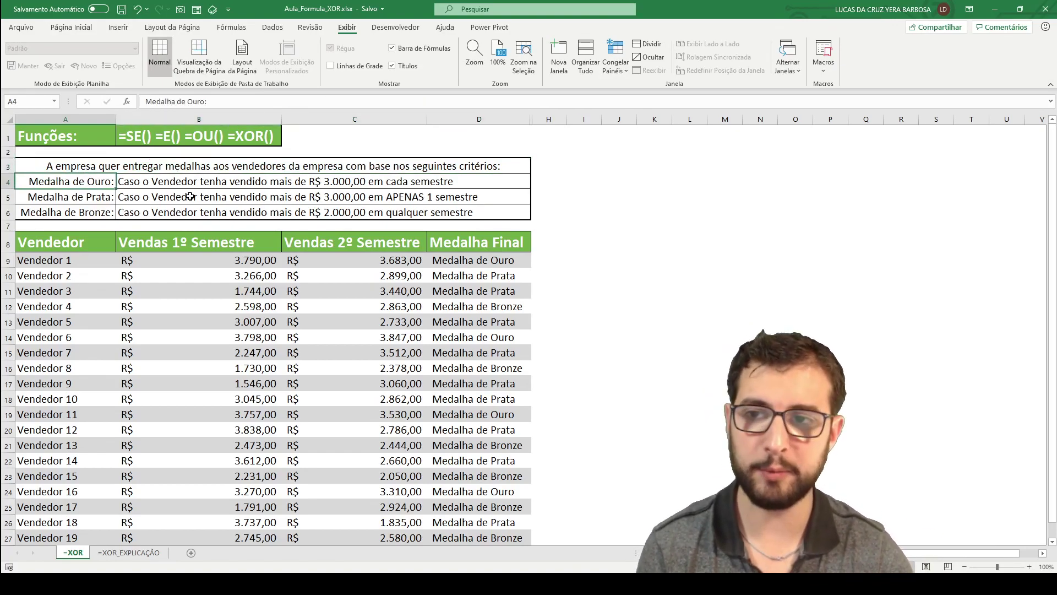
pyautogui.click(181, 187)
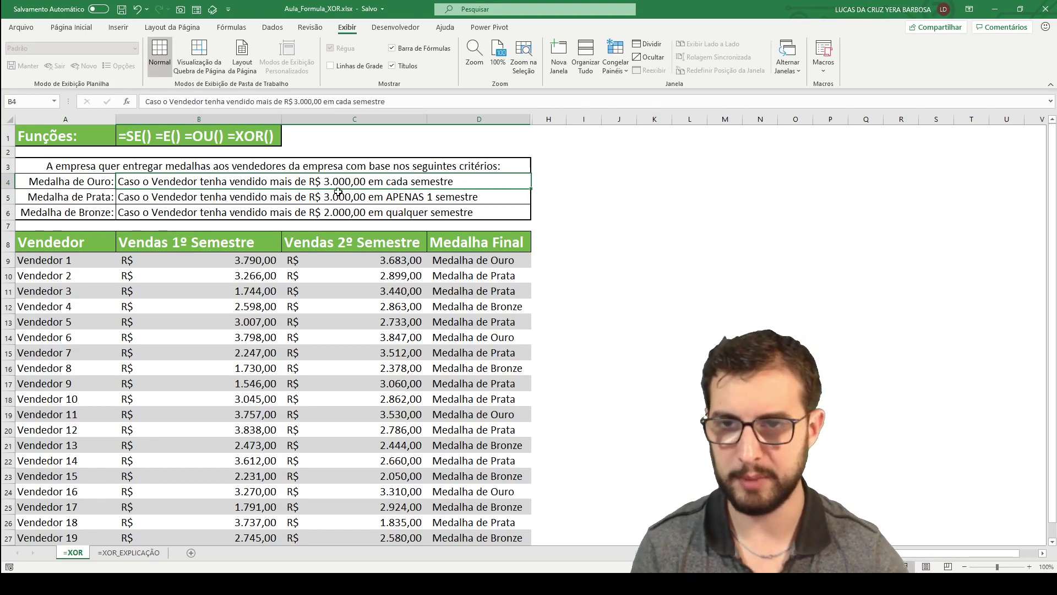
pyautogui.moveTo(177, 242); pyautogui.dragTo(339, 244)
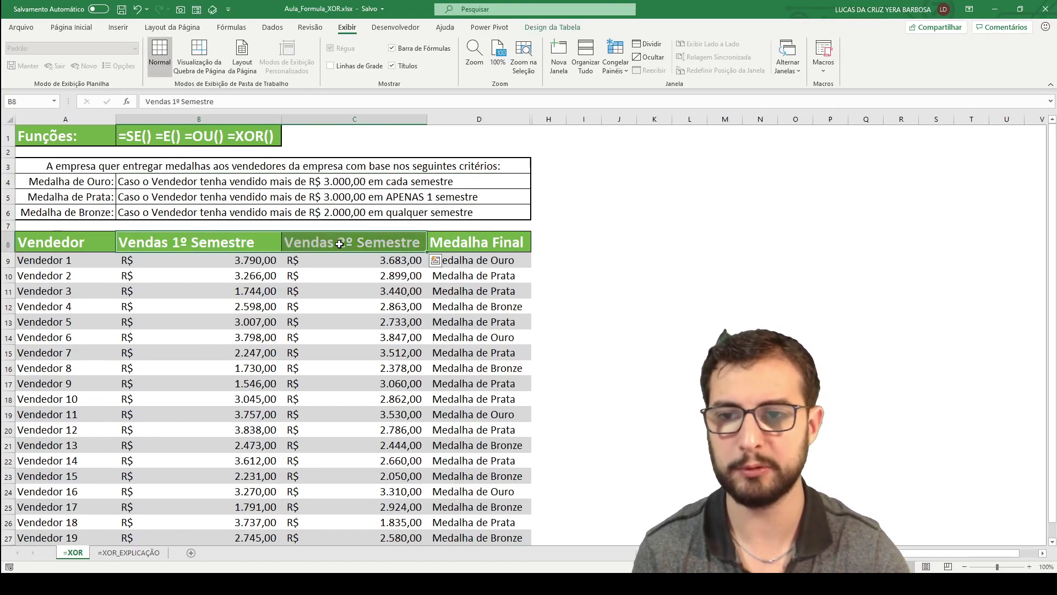
pyautogui.click(339, 244)
pyautogui.click(95, 197)
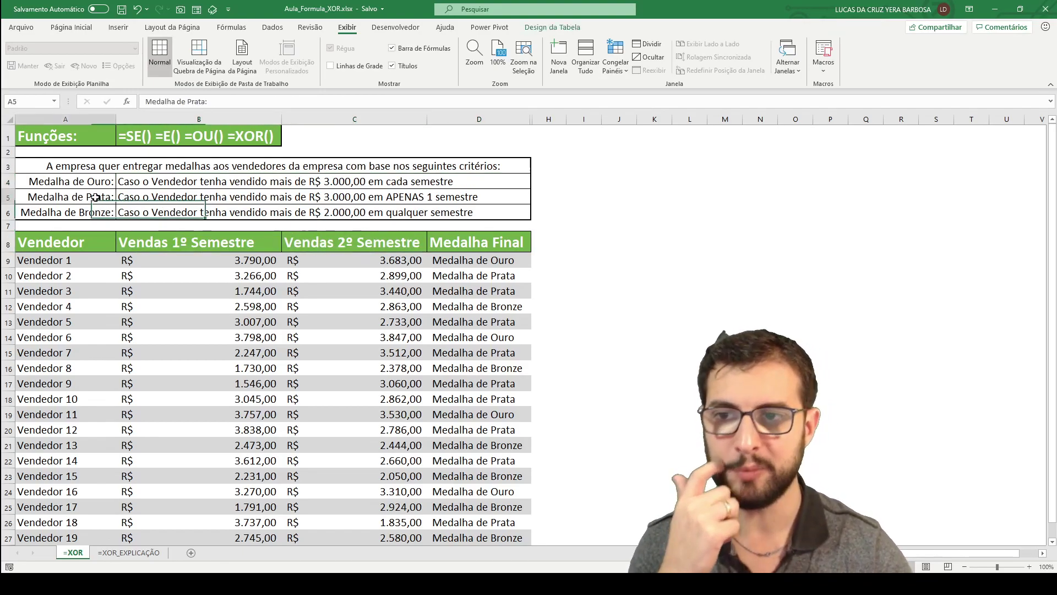
pyautogui.click(191, 200)
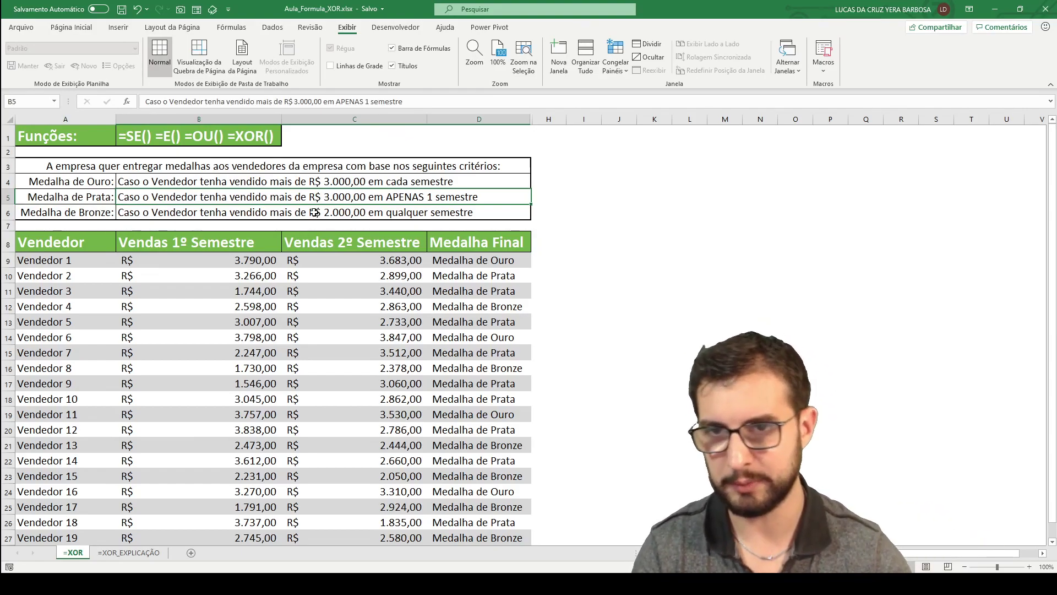
pyautogui.moveTo(210, 244); pyautogui.dragTo(228, 286)
pyautogui.moveTo(332, 248); pyautogui.dragTo(333, 271)
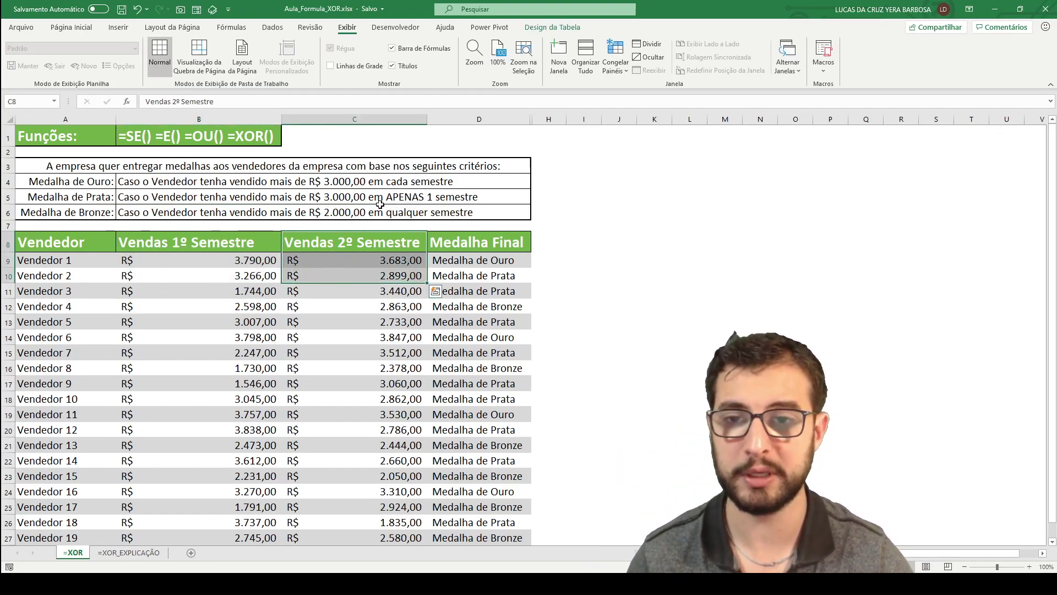
pyautogui.click(106, 216)
pyautogui.click(184, 215)
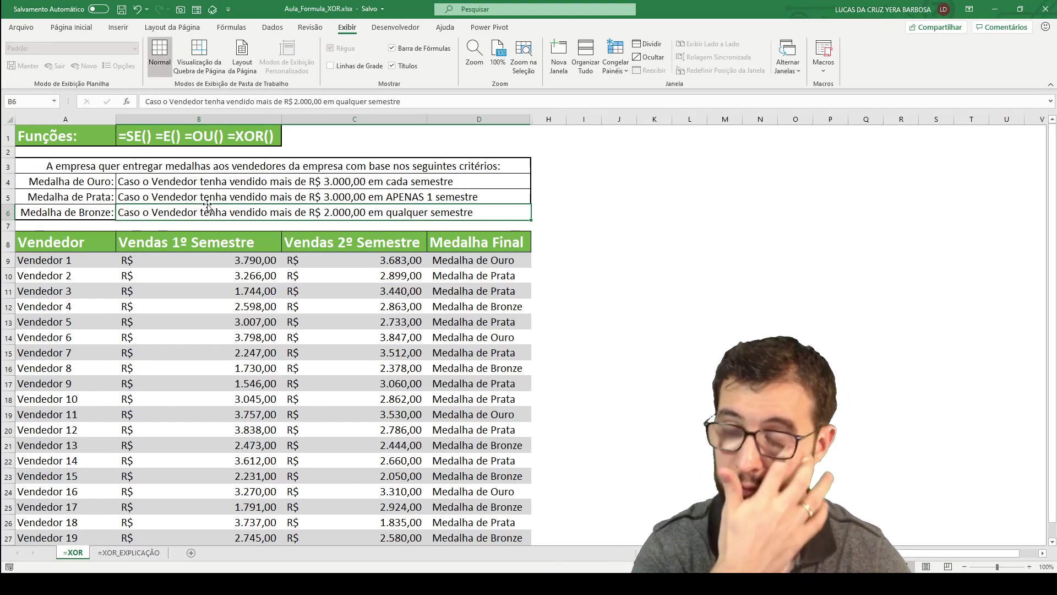
pyautogui.click(334, 180)
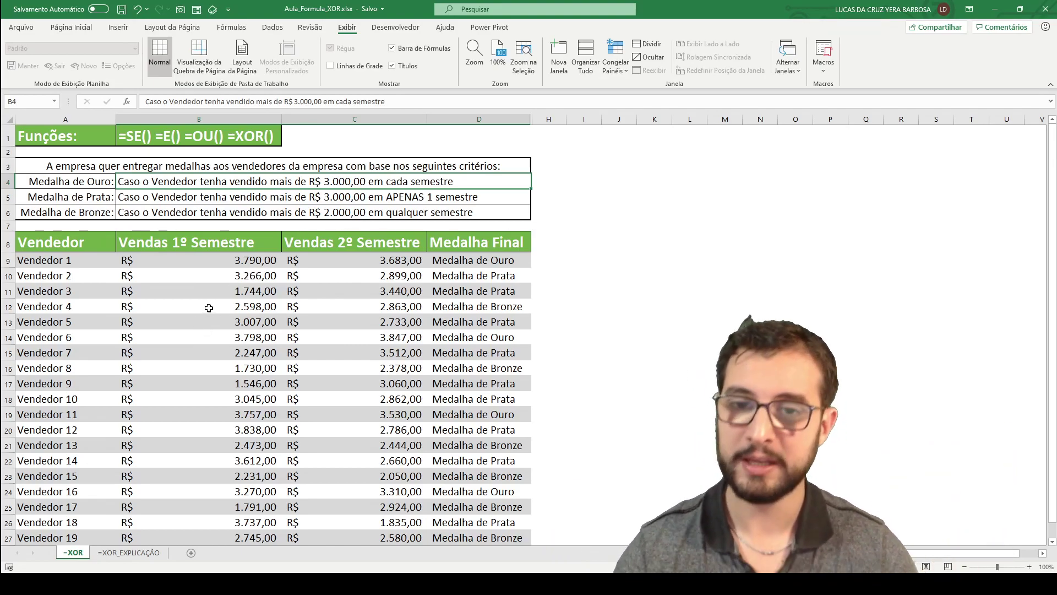
# - Recalculate the worksheet several times to generate new random sales values for both semesters
pyautogui.click(407, 272)
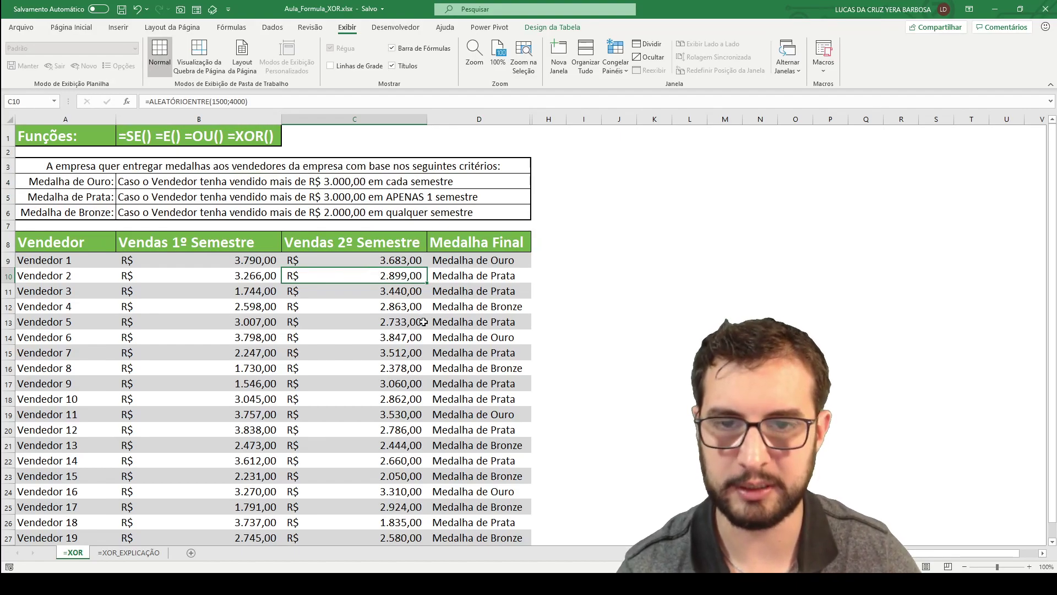
pyautogui.press('F9')
pyautogui.press('F9')
pyautogui.press('F9')
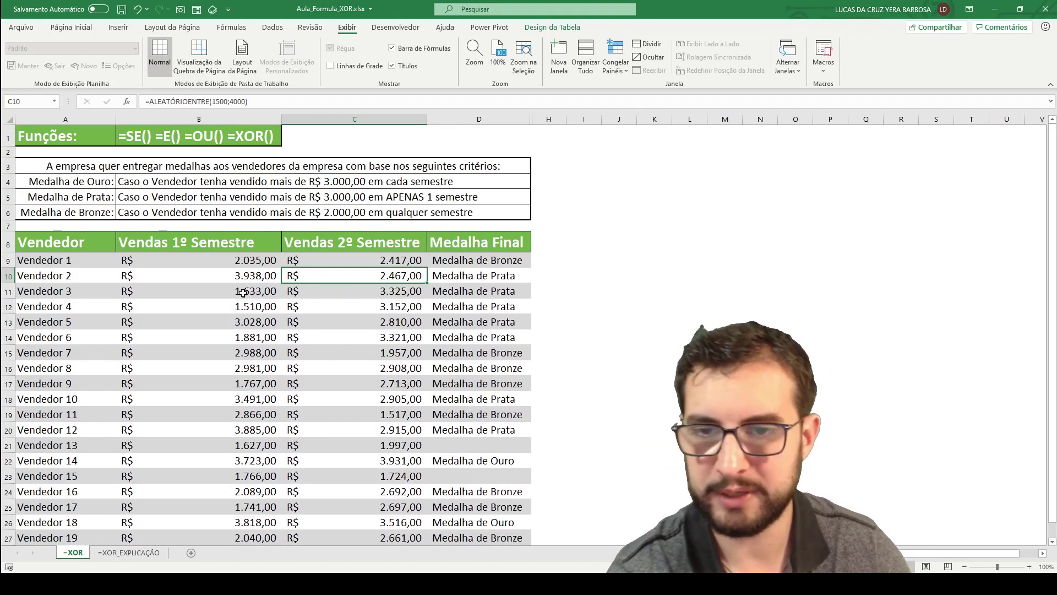
# - Compare the sales of Vendedor 1 in both semesters with the Medalha de Bronze criterion and the assigned medal
pyautogui.moveTo(42, 259); pyautogui.dragTo(333, 264)
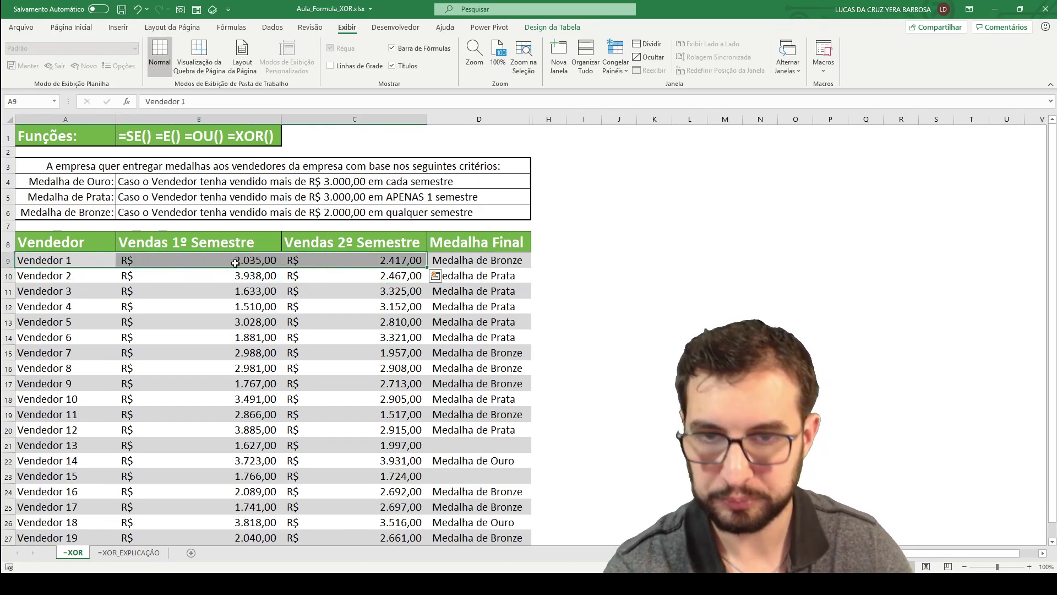
pyautogui.click(239, 259)
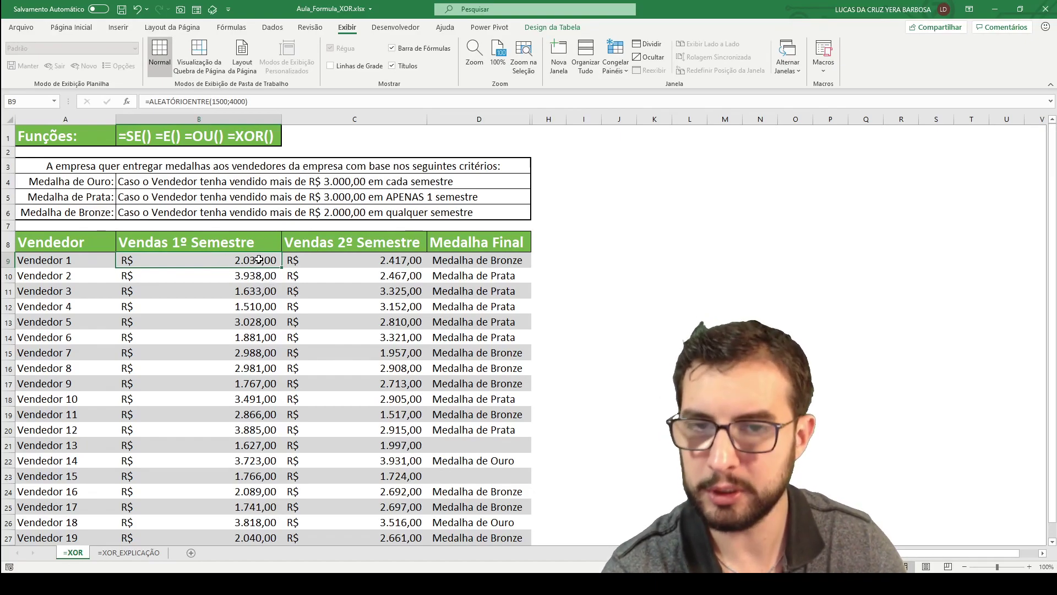
pyautogui.click(348, 263)
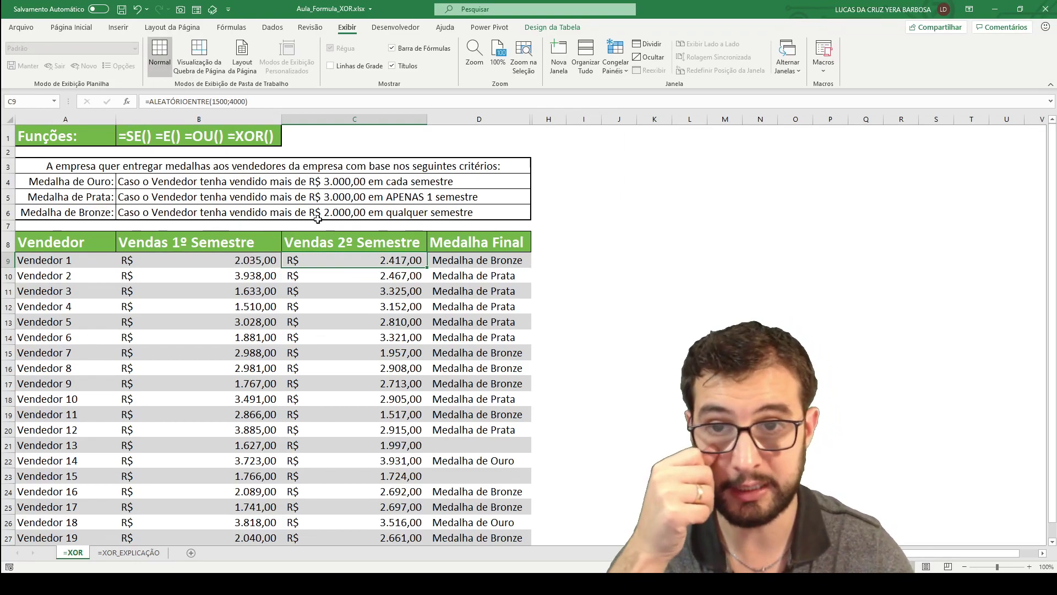
pyautogui.click(197, 211)
pyautogui.moveTo(197, 211); pyautogui.dragTo(236, 217)
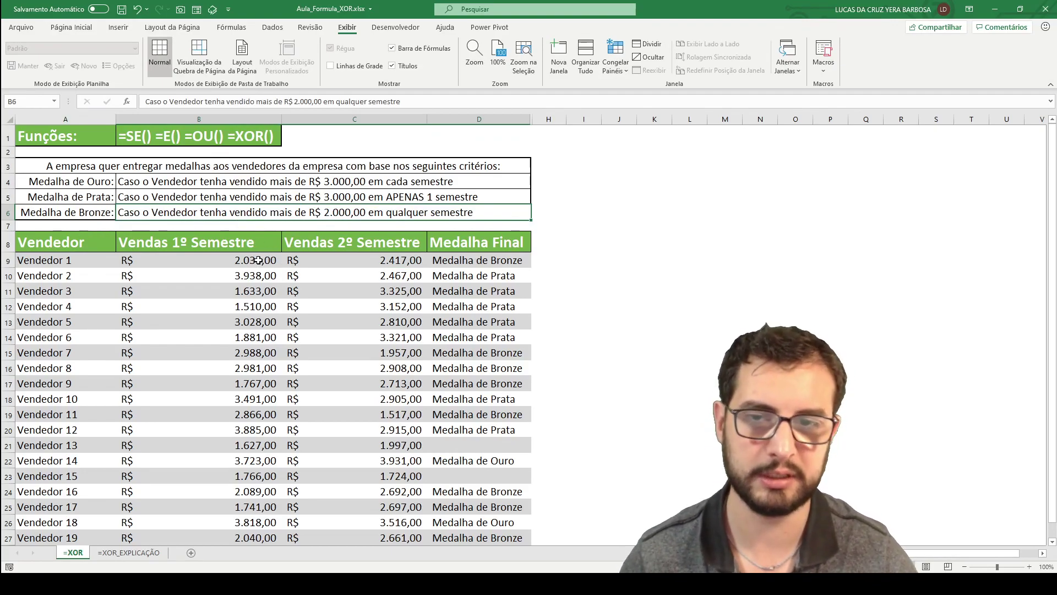
pyautogui.click(236, 263)
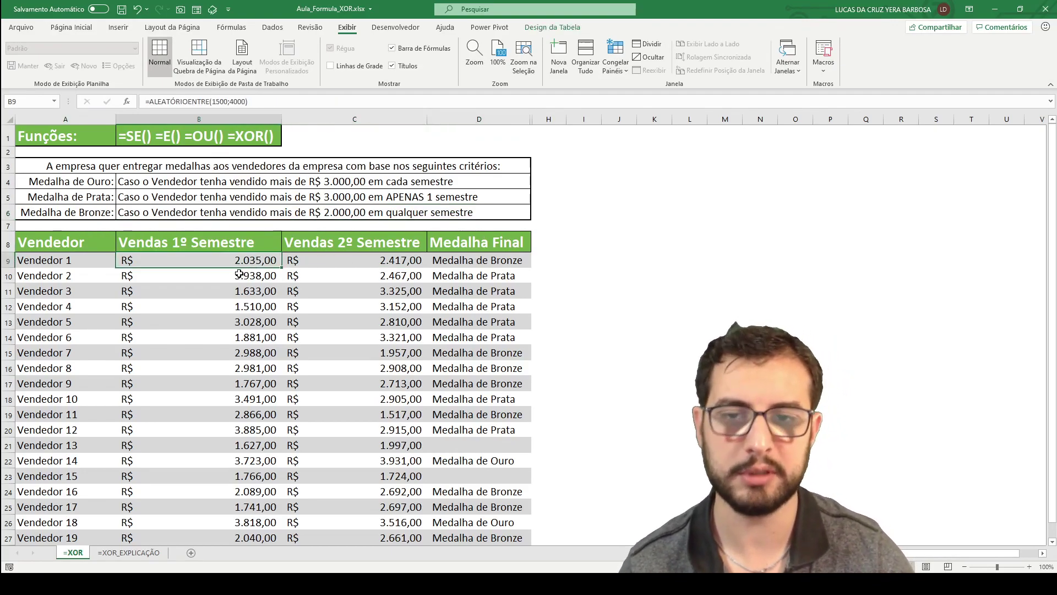
pyautogui.click(458, 262)
pyautogui.click(352, 271)
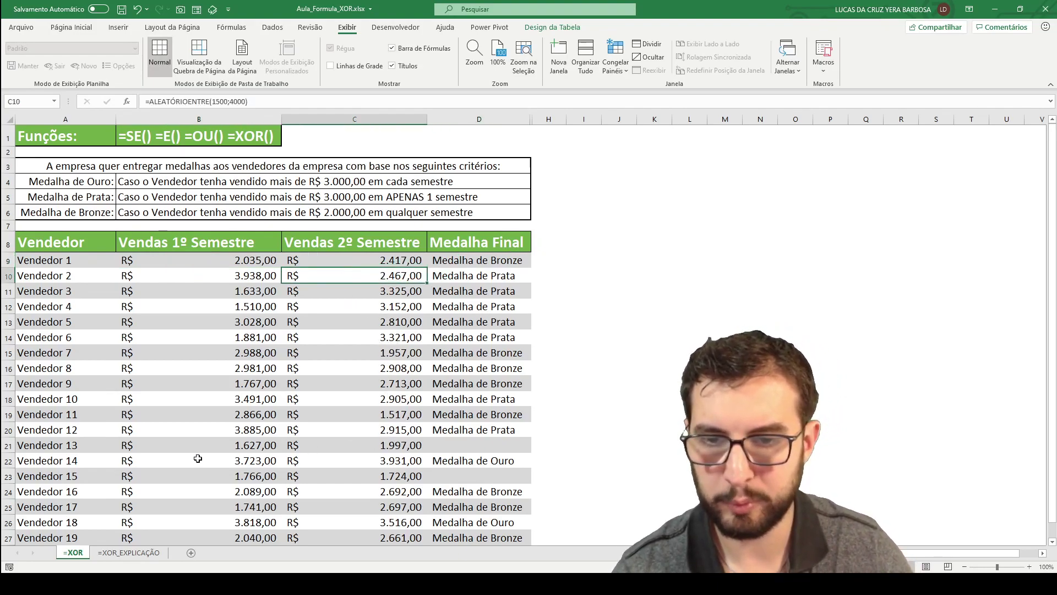
# - Examine the semester sales and assigned medals of Vendedor 14 and Vendedor 12
pyautogui.moveTo(66, 461); pyautogui.dragTo(473, 462)
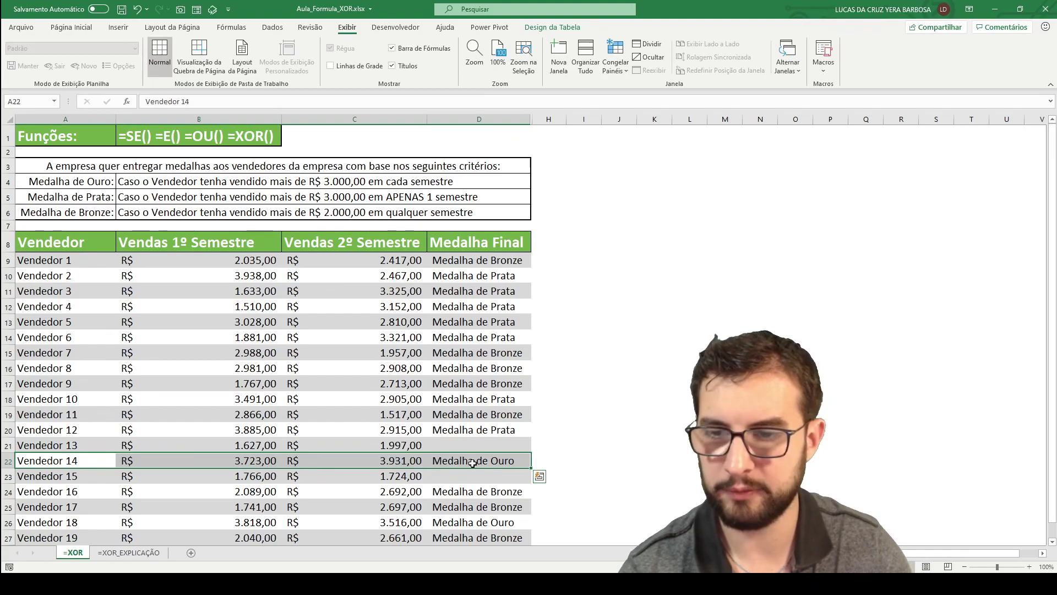
pyautogui.click(231, 462)
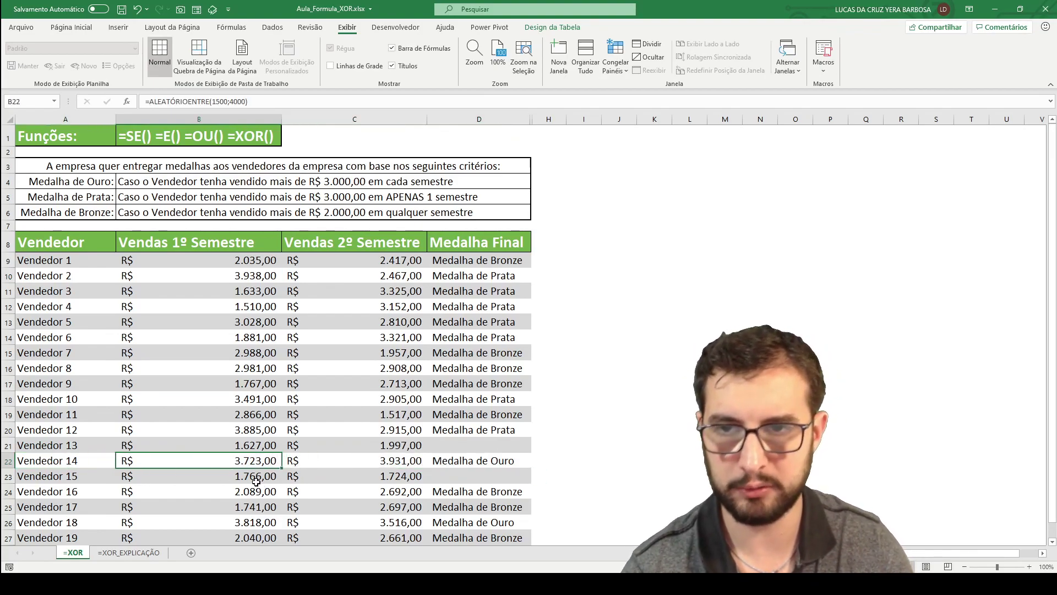
pyautogui.click(325, 461)
pyautogui.click(459, 462)
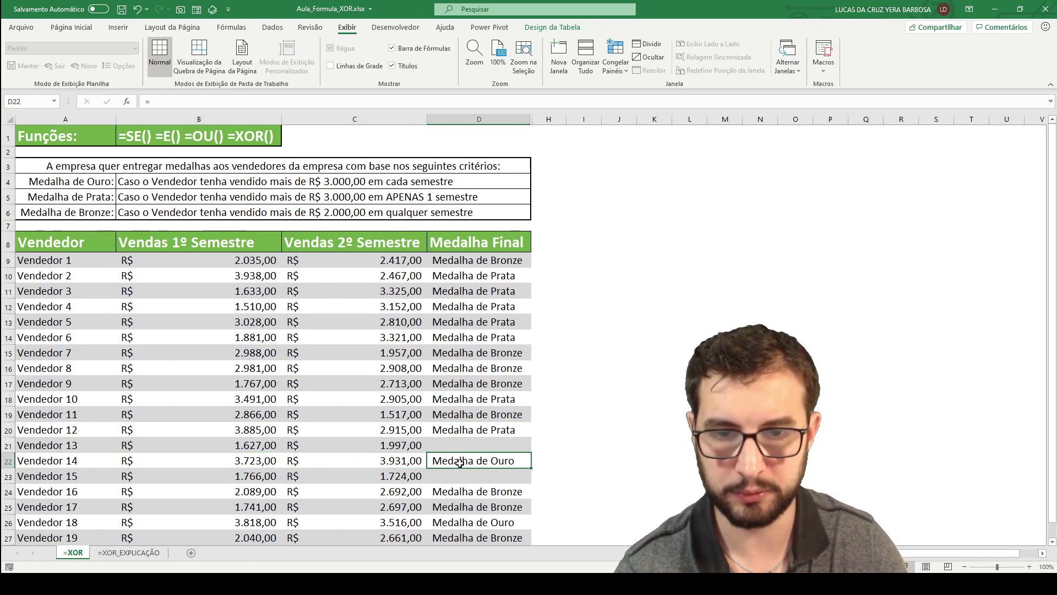
pyautogui.moveTo(474, 430); pyautogui.dragTo(74, 431)
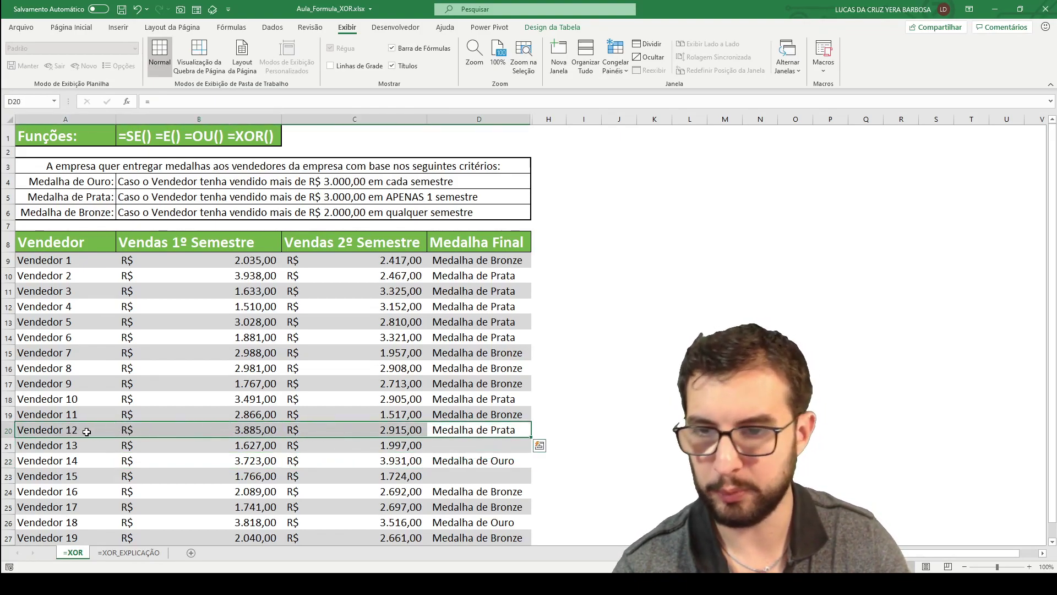
pyautogui.click(262, 431)
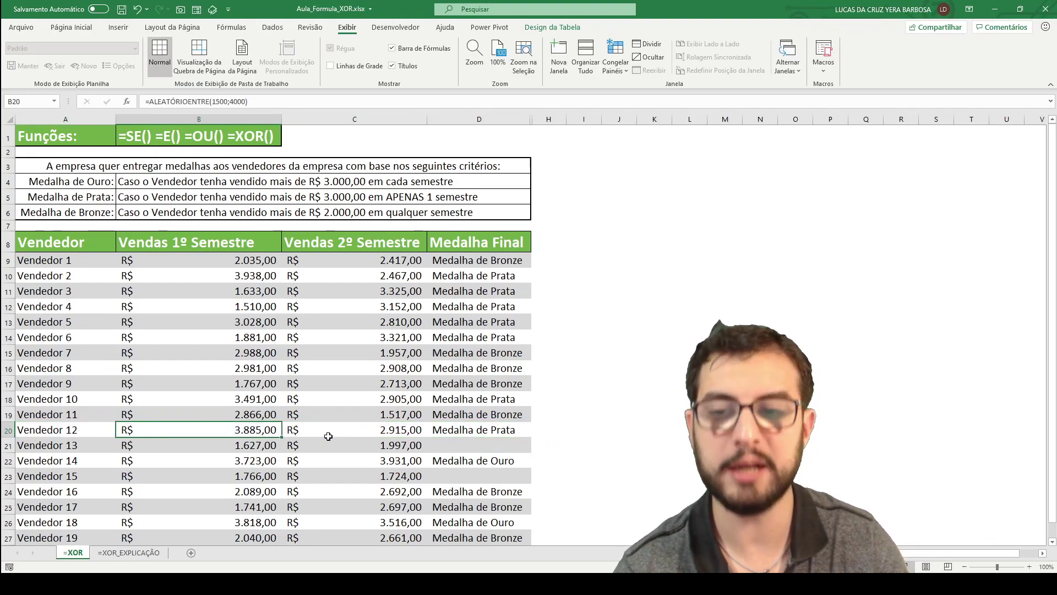
pyautogui.click(393, 430)
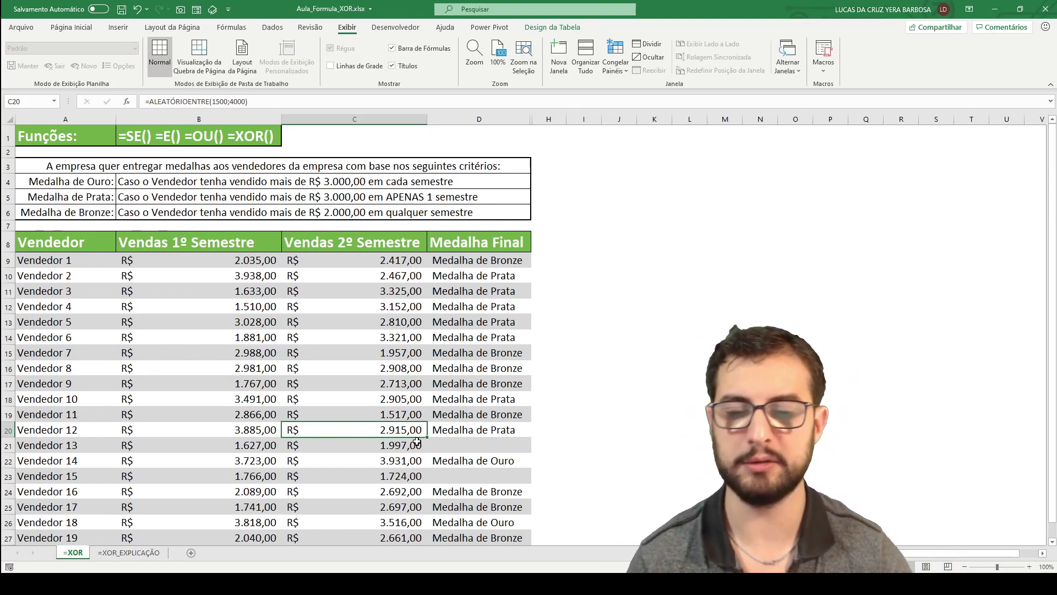
# - Expand the formula bar and examine the nested SE formula with E, XOR and OU in cell D9
pyautogui.click(496, 264)
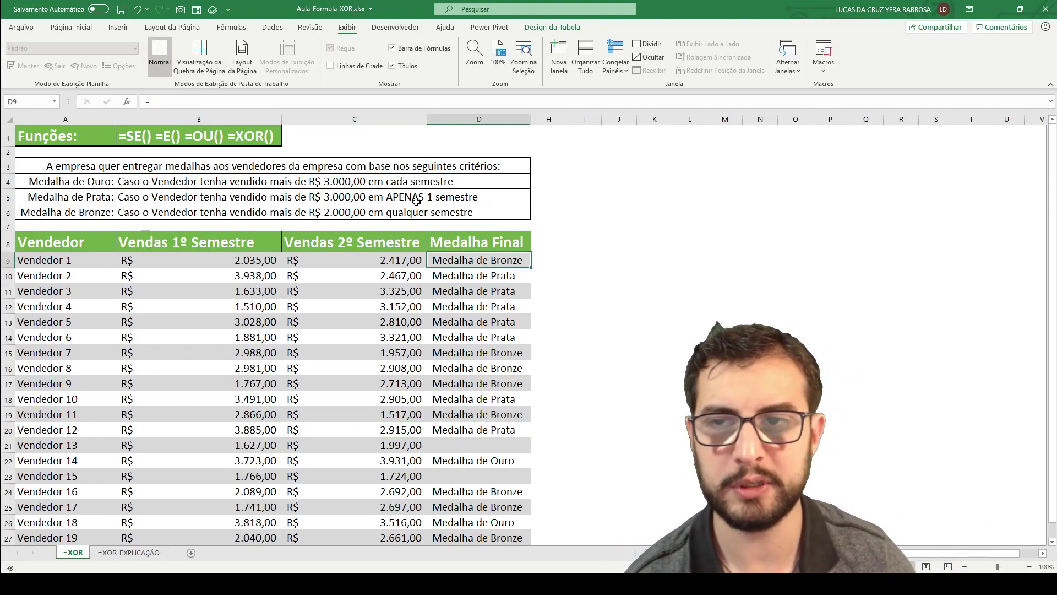
pyautogui.moveTo(263, 113); pyautogui.dragTo(250, 172)
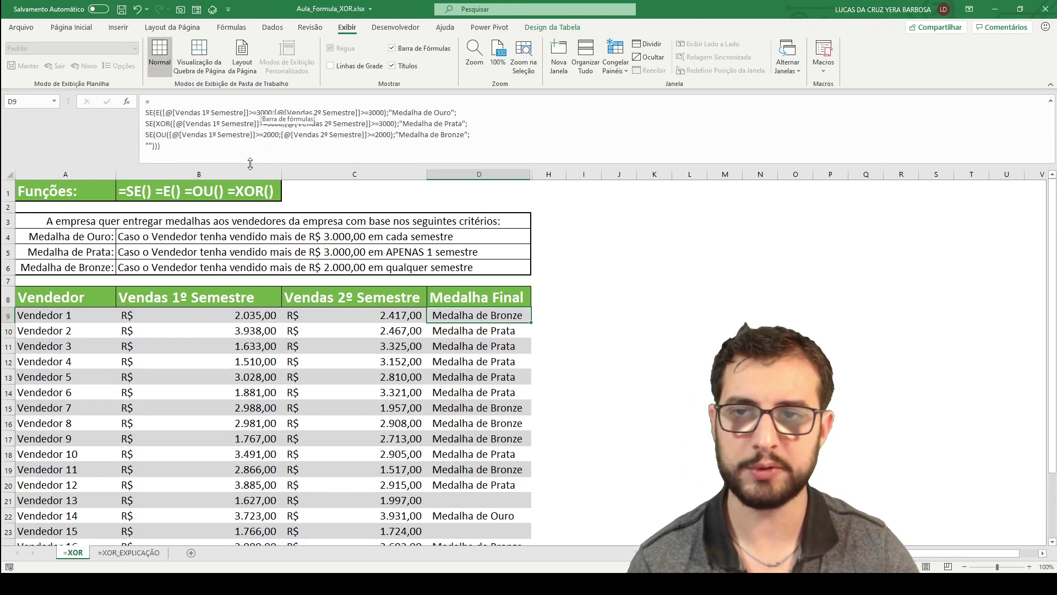
pyautogui.click(157, 113)
pyautogui.doubleClick(167, 123)
pyautogui.moveTo(156, 134); pyautogui.dragTo(169, 124)
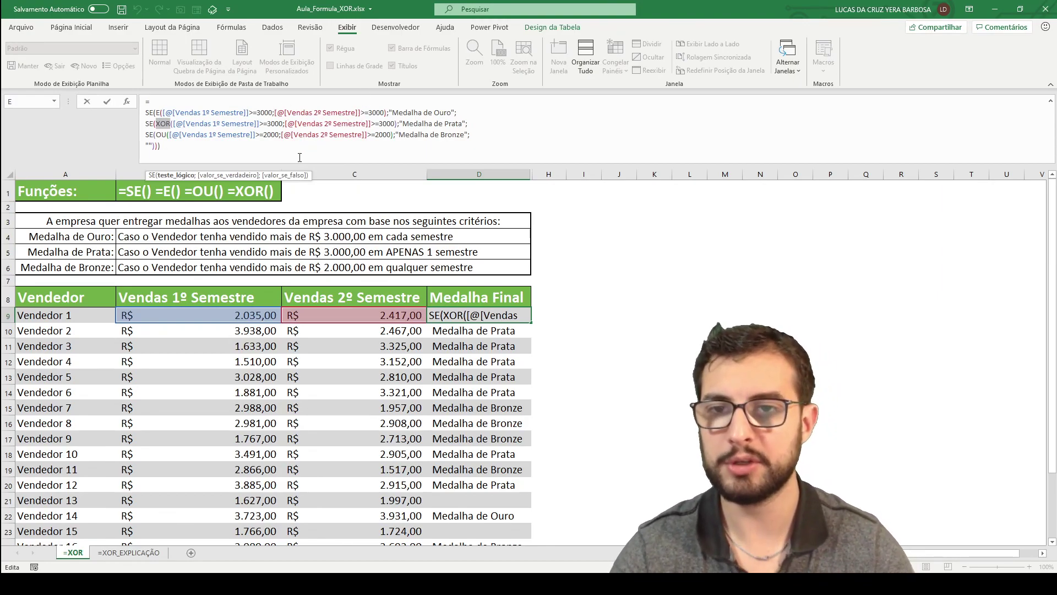
pyautogui.press('Escape')
# - Unhide the columns between D and H and collapse the formula bar to a single line
pyautogui.moveTo(478, 174); pyautogui.dragTo(548, 174)
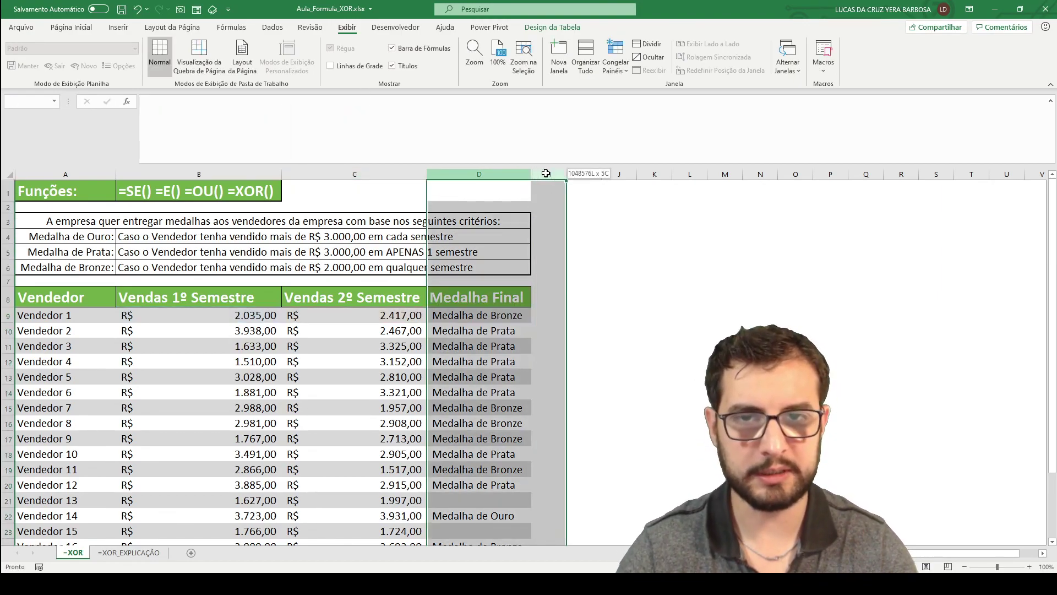
pyautogui.rightClick(546, 177)
pyautogui.click(580, 359)
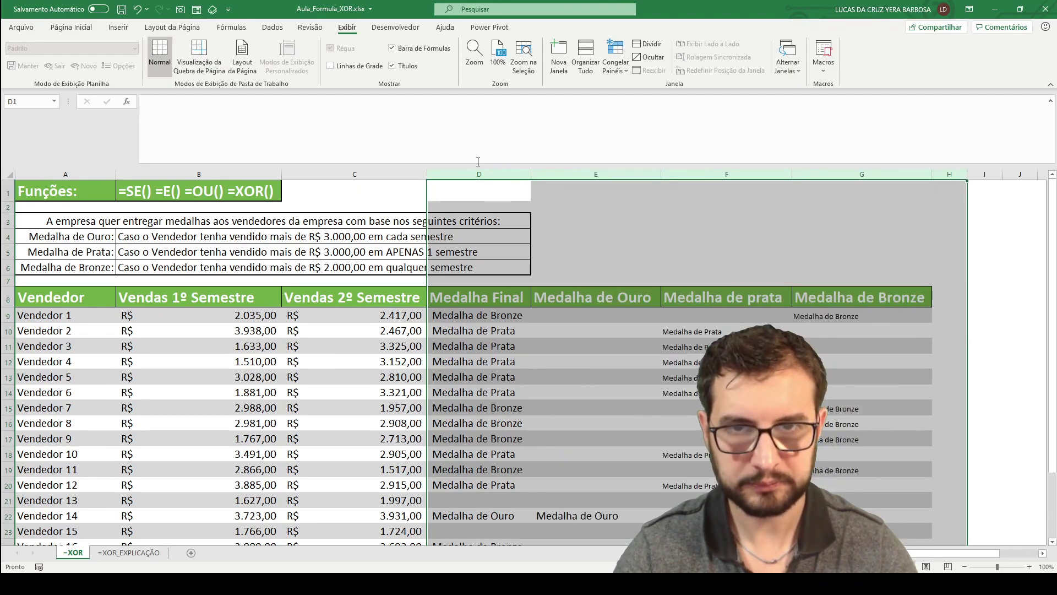
pyautogui.moveTo(478, 163); pyautogui.dragTo(477, 108)
pyautogui.click(506, 258)
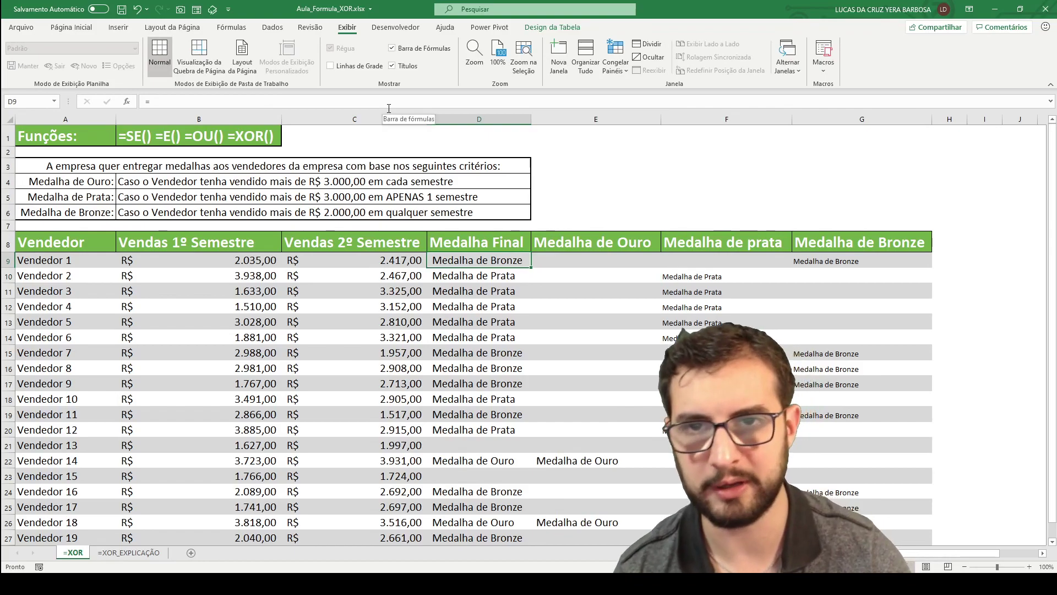
pyautogui.moveTo(385, 127)
pyautogui.mouseDown()
pyautogui.moveTo(380, 134)
pyautogui.moveTo(377, 110)
pyautogui.mouseUp()
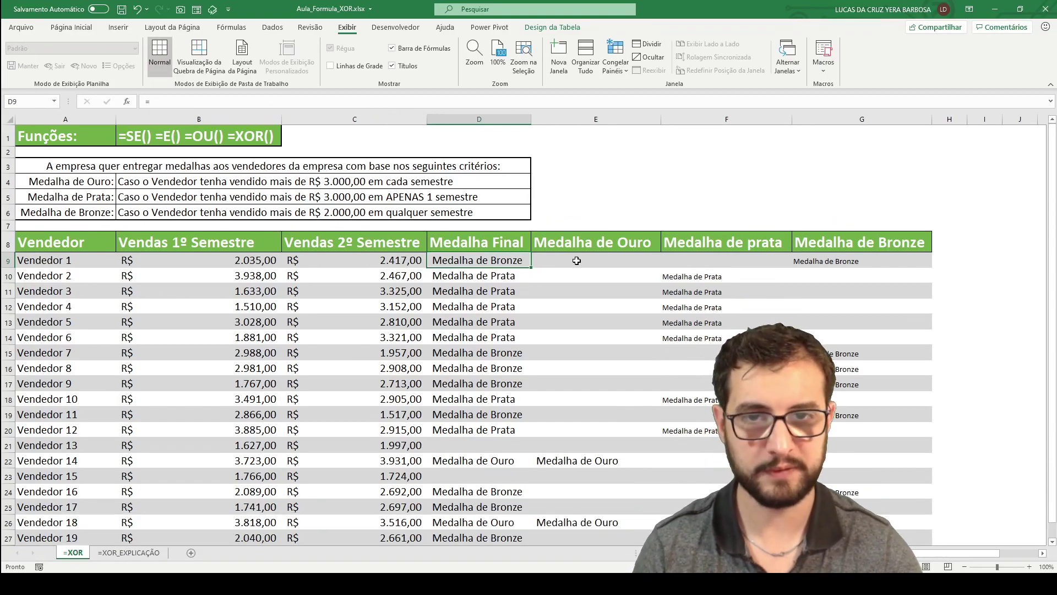
# - Clear the contents of the Medalha de Ouro, Medalha de prata and Medalha de Bronze columns for all sellers, E9:G28
pyautogui.click(576, 260)
pyautogui.moveTo(577, 261); pyautogui.dragTo(859, 519)
pyautogui.press('Delete')
pyautogui.click(569, 227)
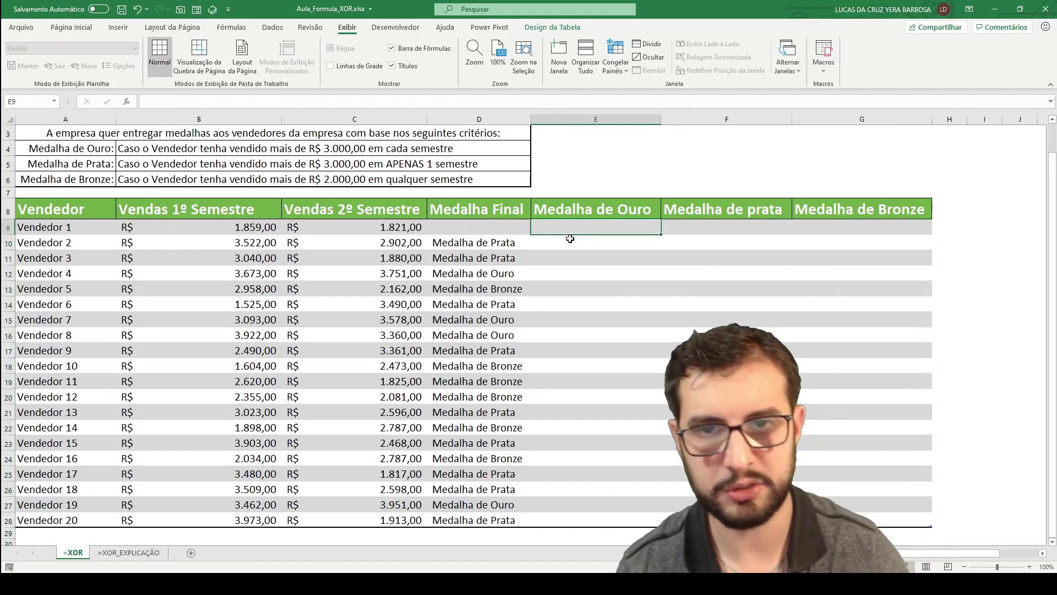
pyautogui.scroll(1, 561, 276)
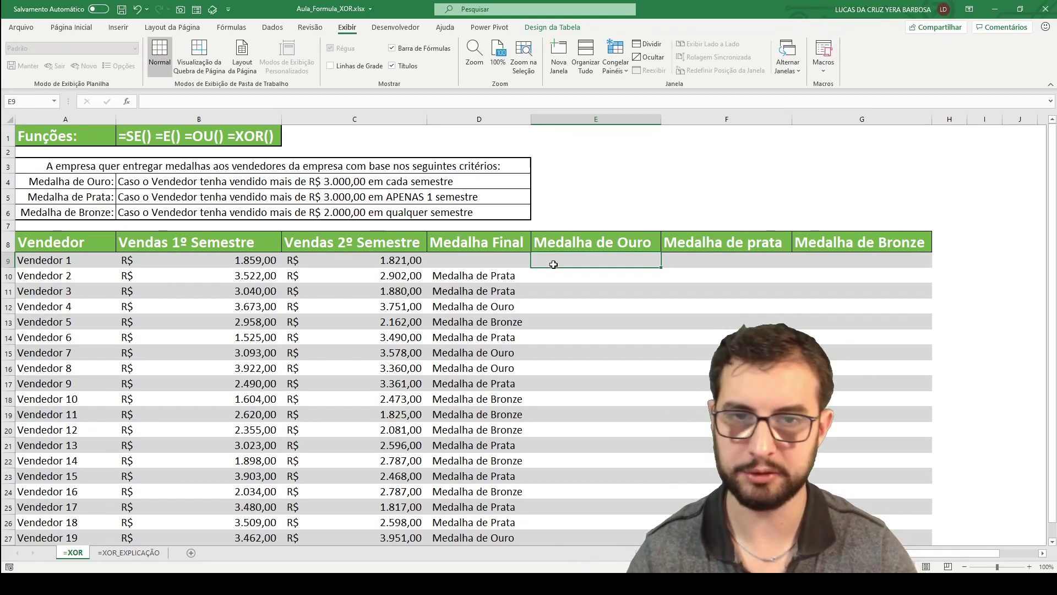
# - Start an SE formula in E9 with an E test requiring Vendas 1º Semestre>=3000 and Vendas 2º Semestre>=3000
pyautogui.click(229, 259)
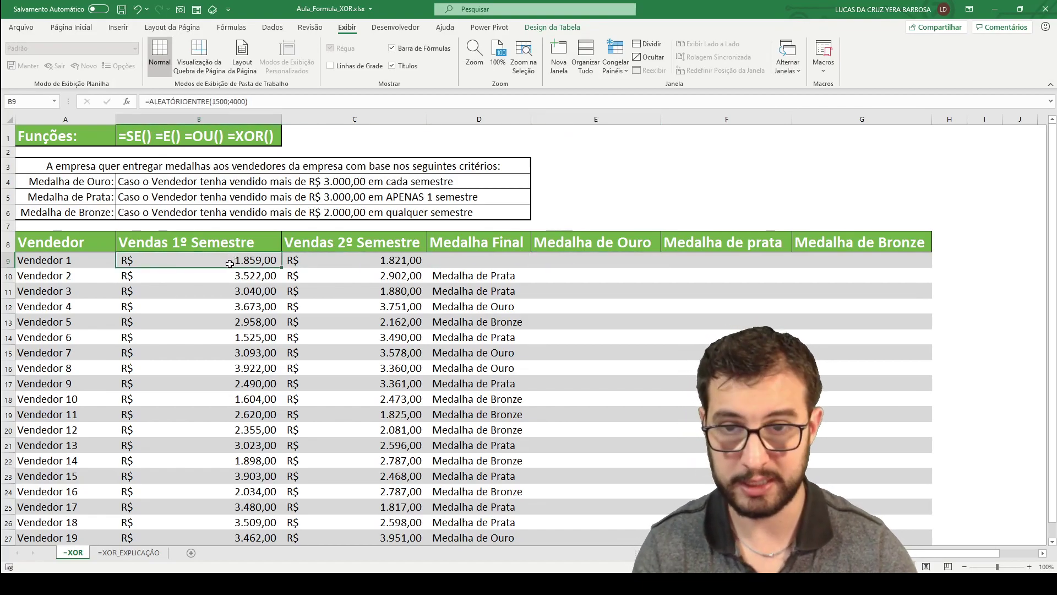
pyautogui.click(357, 260)
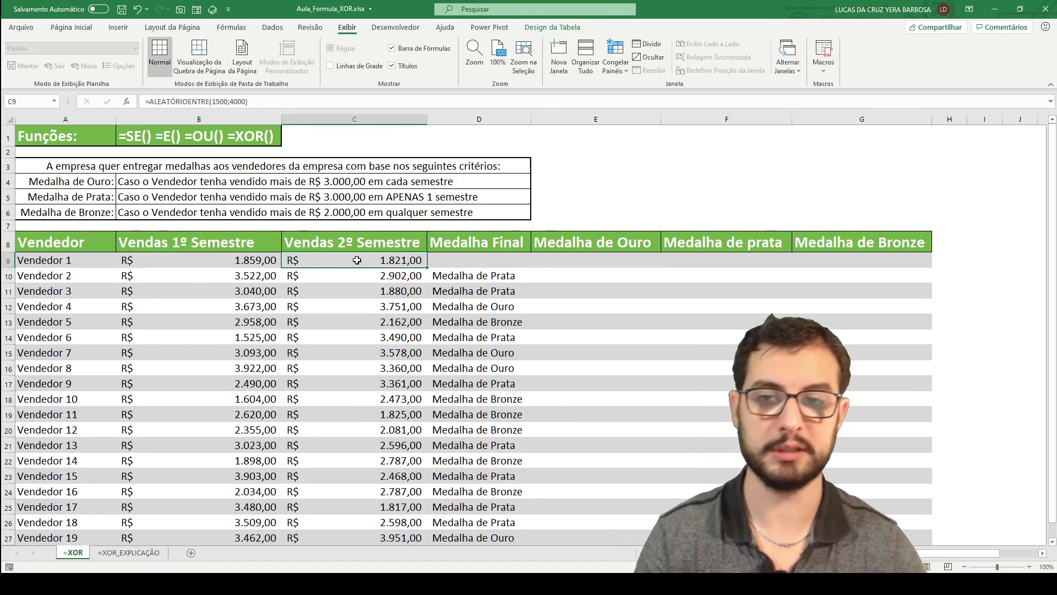
pyautogui.click(559, 259)
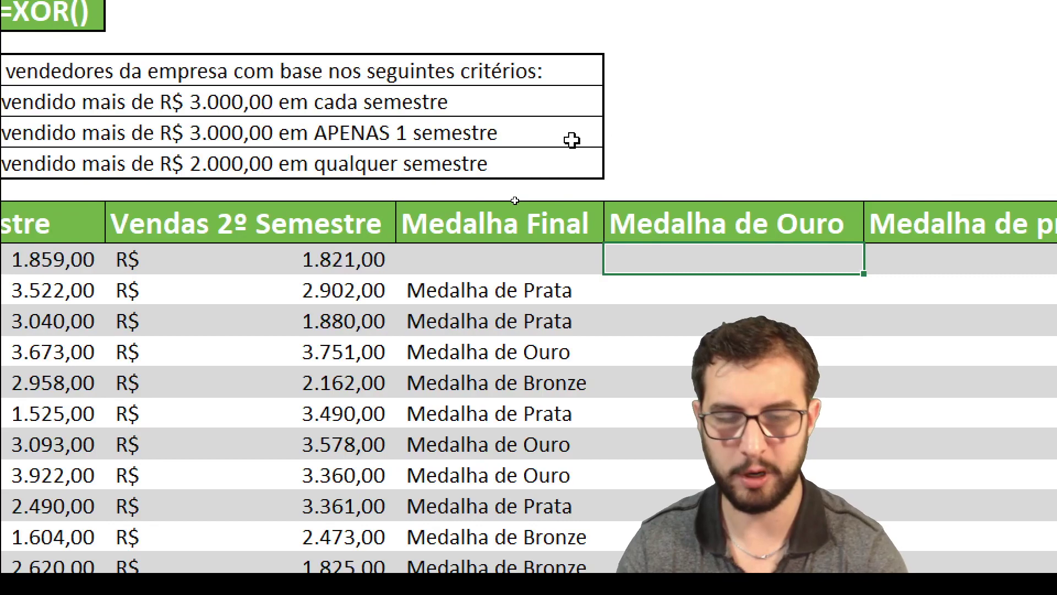
pyautogui.write('=se(')
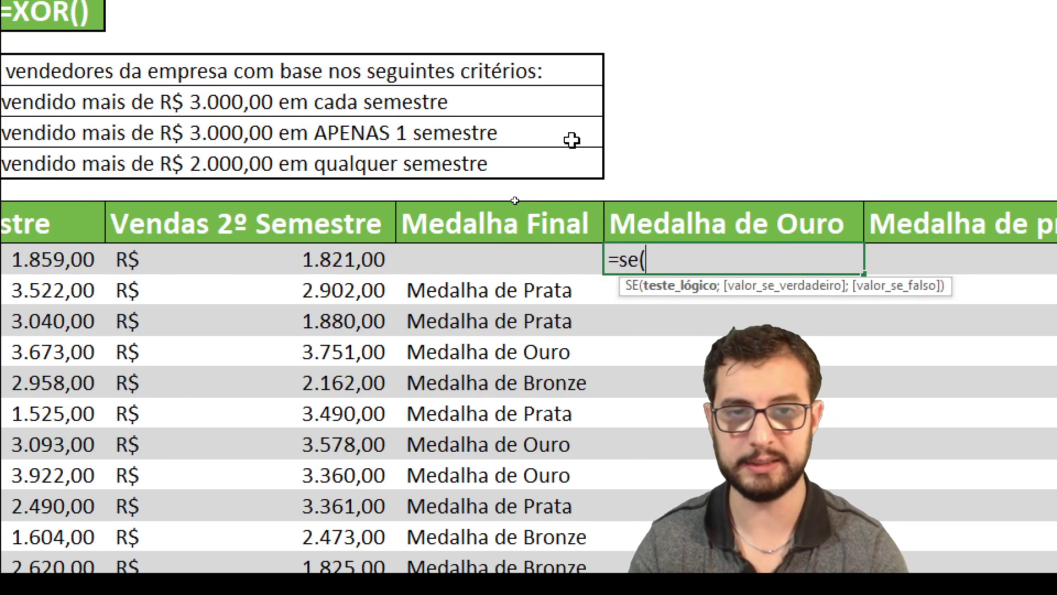
pyautogui.write('E([@[Vendas 1º Semestre')
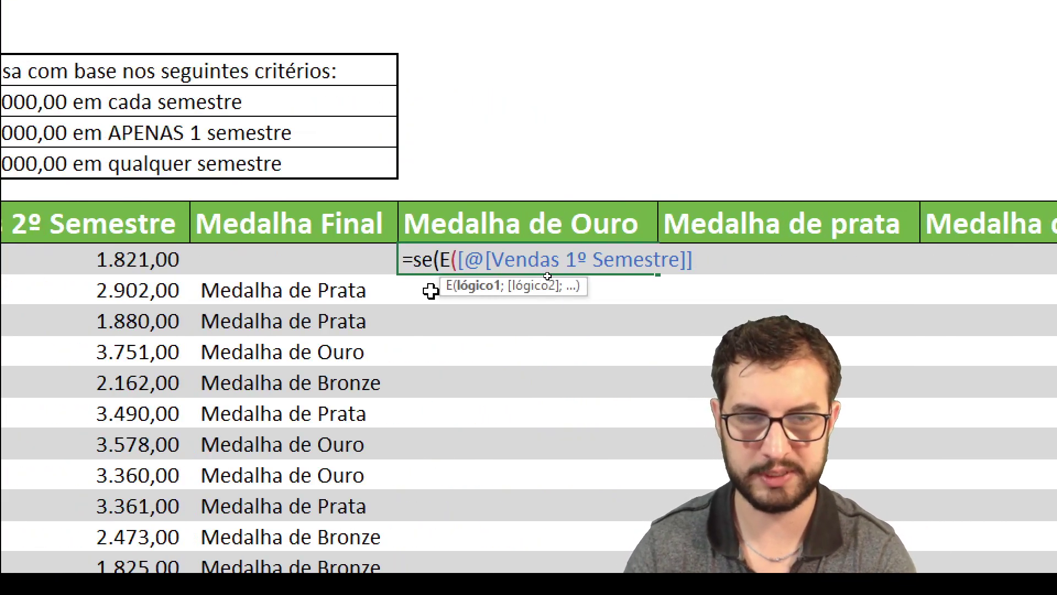
pyautogui.write('>=3000;')
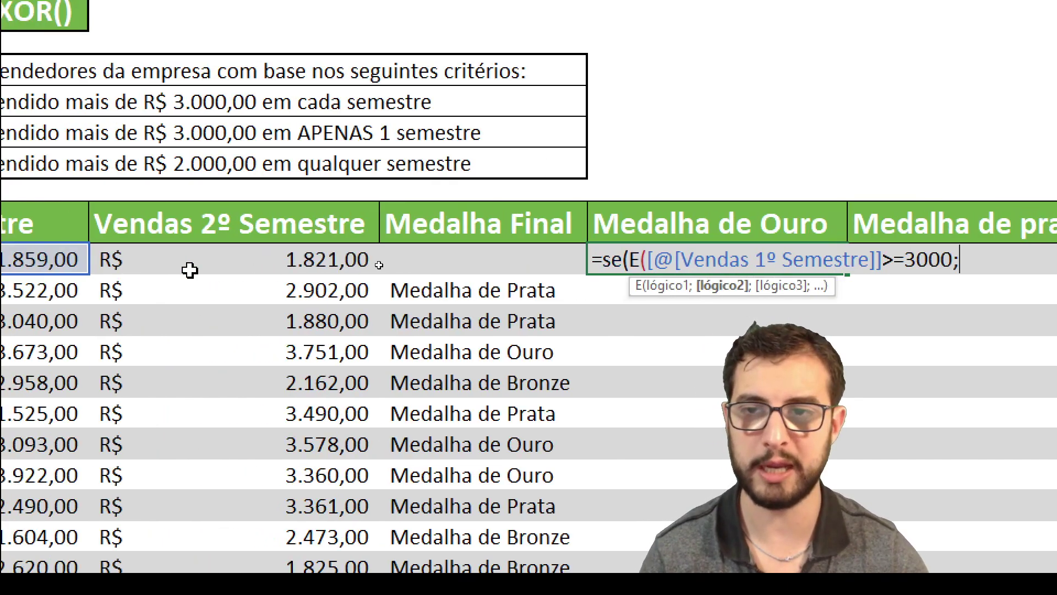
pyautogui.click(130, 259)
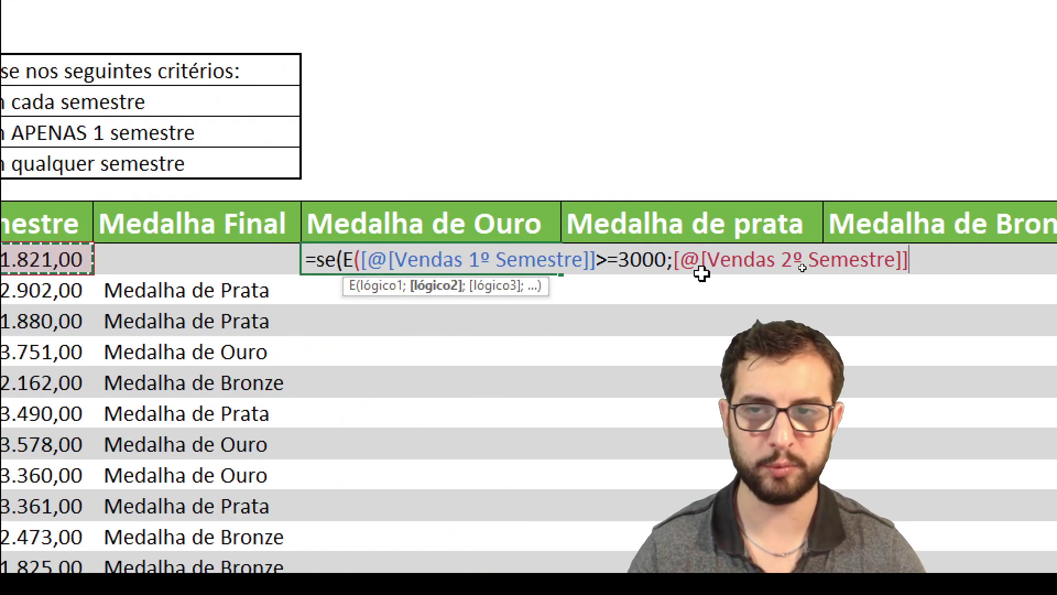
pyautogui.write('>=3000')
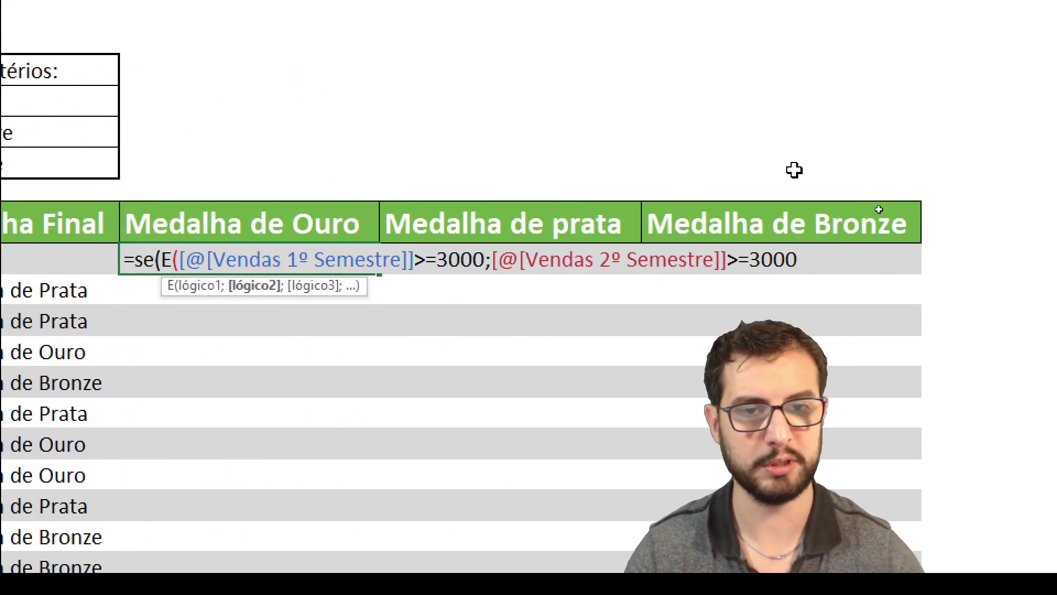
pyautogui.write(')')
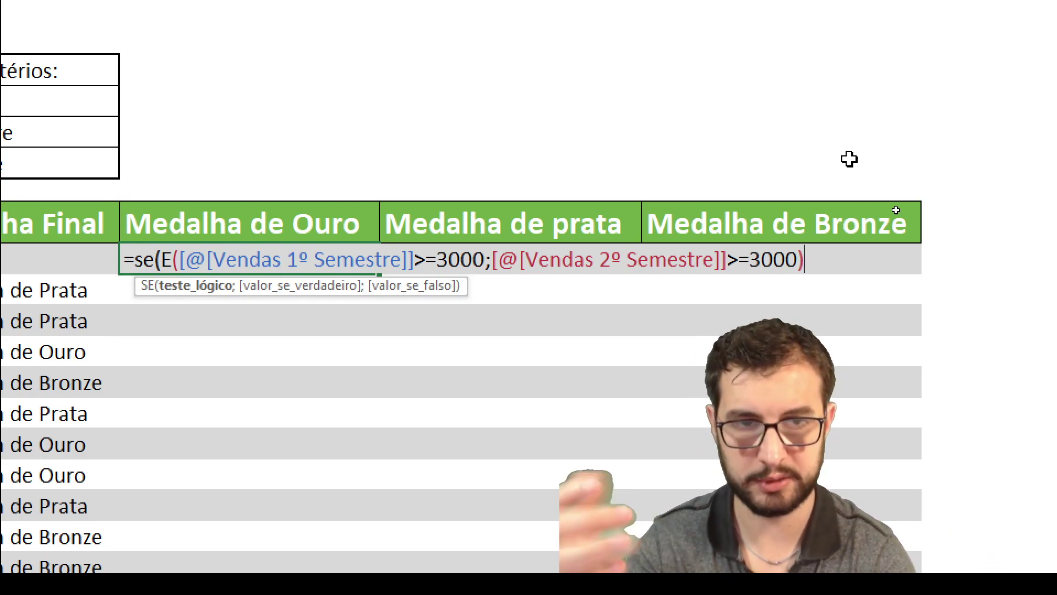
# - Complete the SE formula with "Medalha de Ouro" if true and "" if false, and apply it to the entire Medalha de Ouro column
pyautogui.write(';')
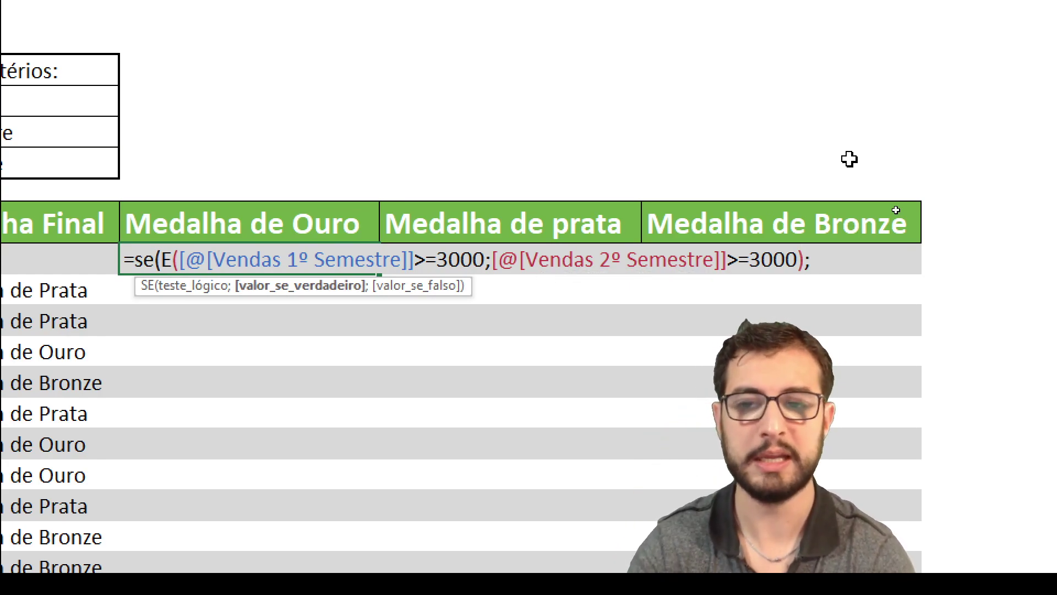
pyautogui.write('"Meda')
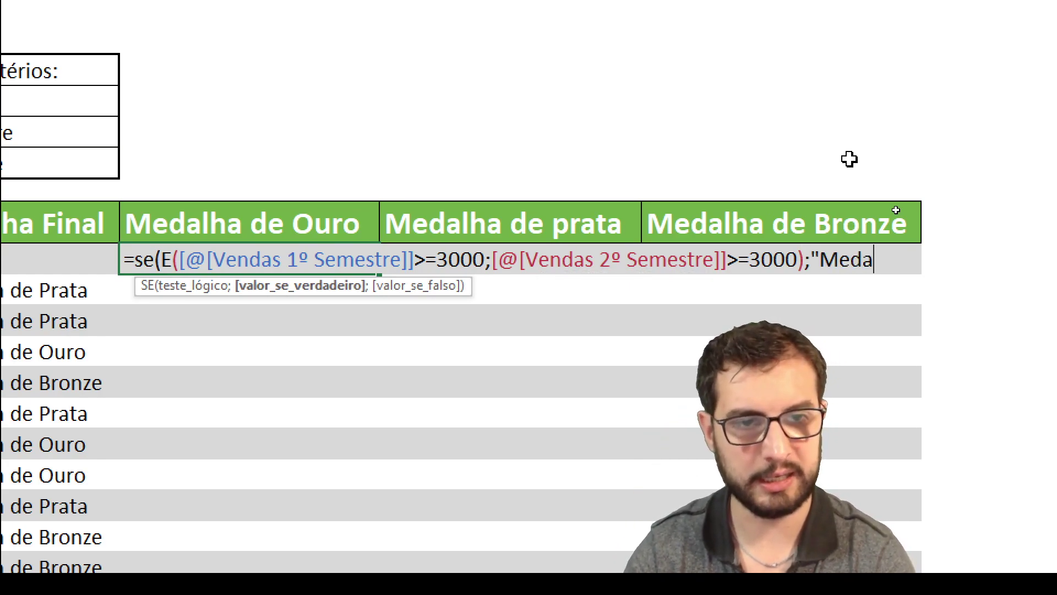
pyautogui.write('lha de Ouro";')
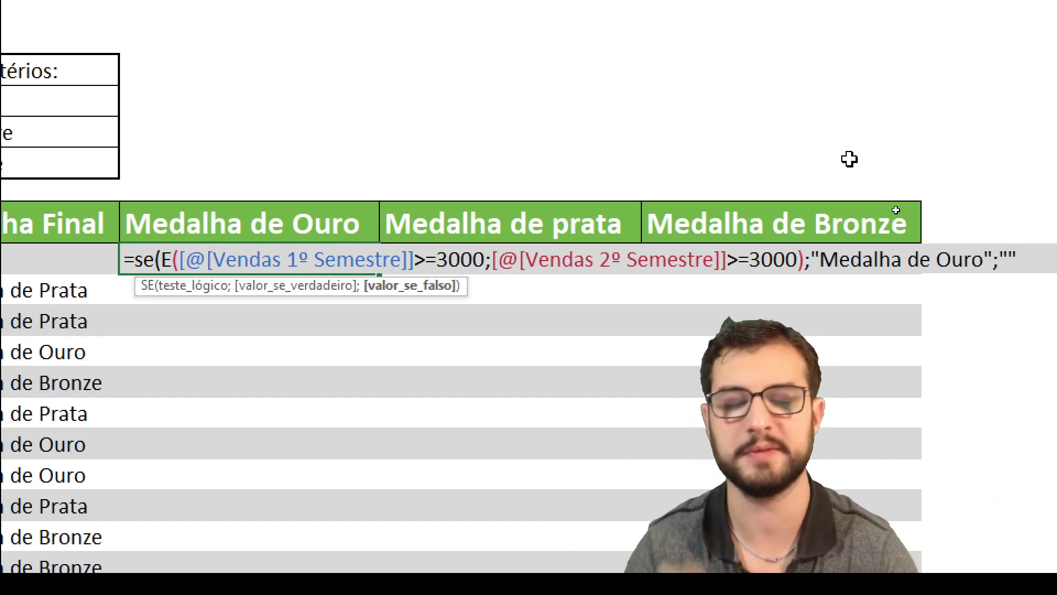
pyautogui.write(')')
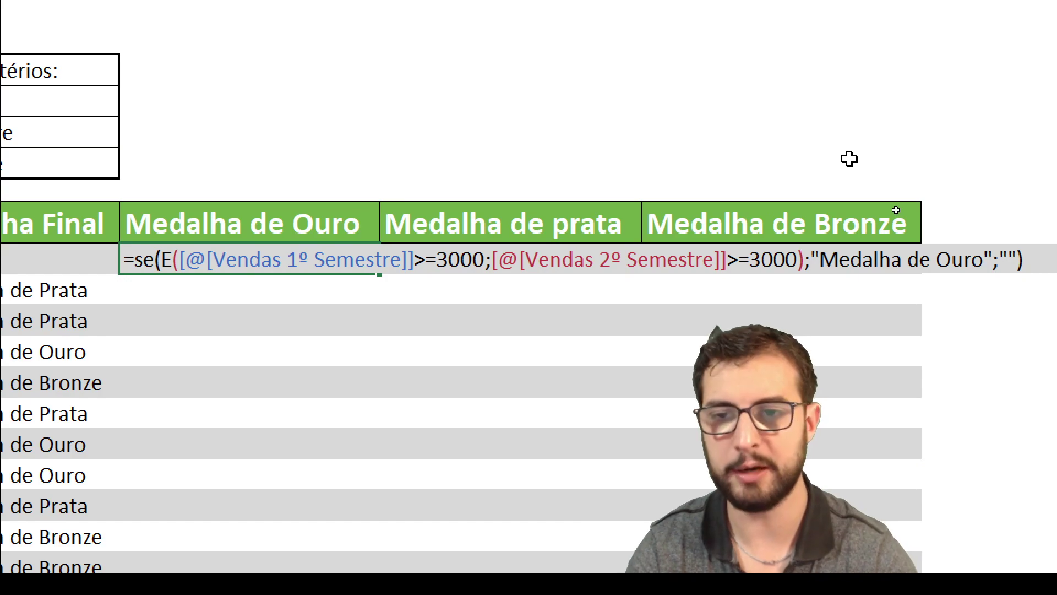
pyautogui.press('Return')
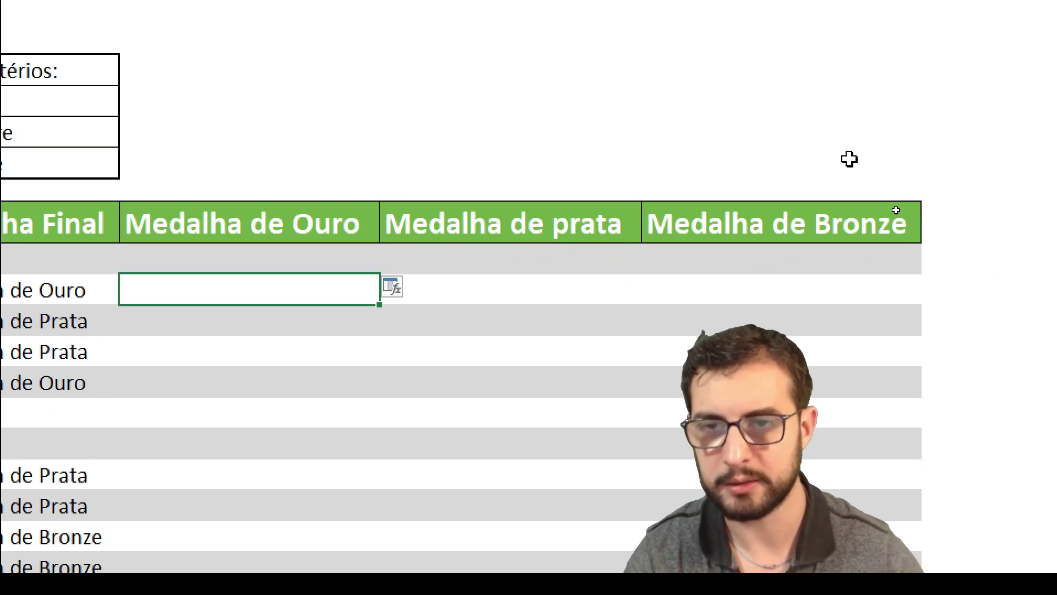
pyautogui.click(397, 297)
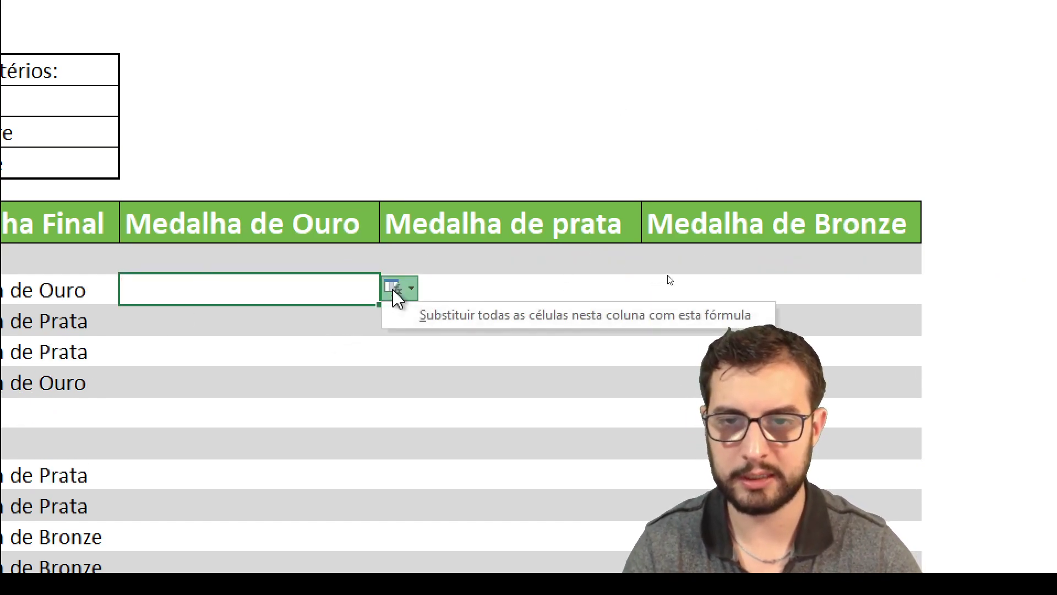
pyautogui.click(429, 319)
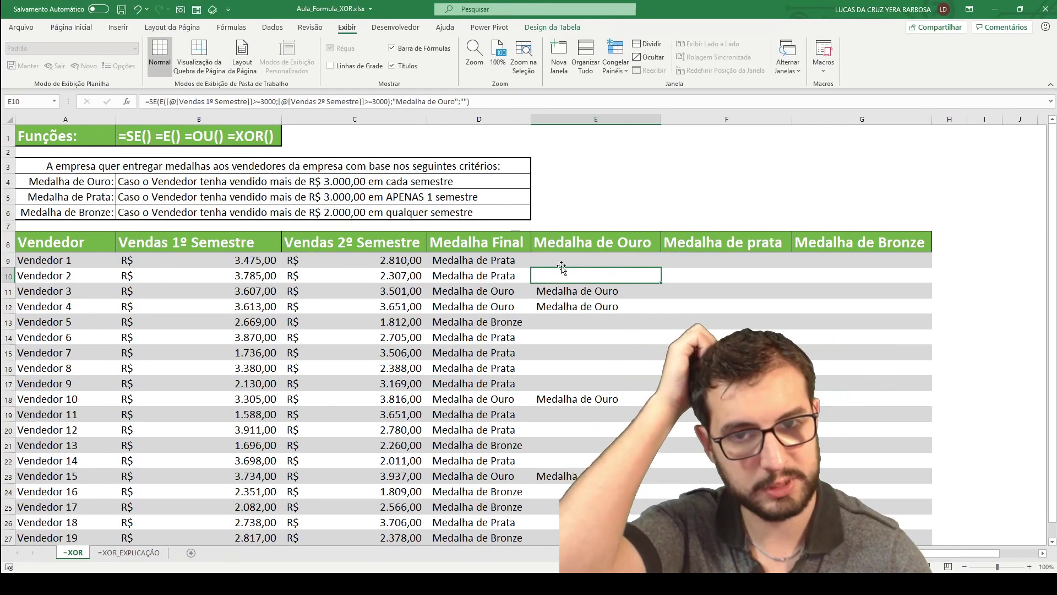
# - Copy the formula in E9 over the Medalha de Ouro cells E9:E28
pyautogui.press('Up')
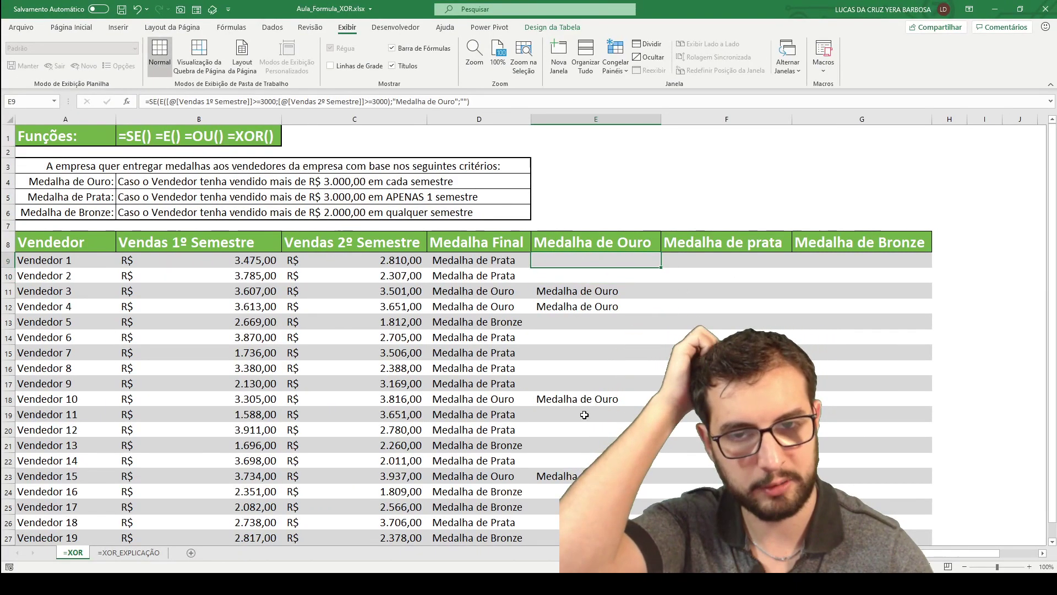
pyautogui.scroll(-1, 583, 363)
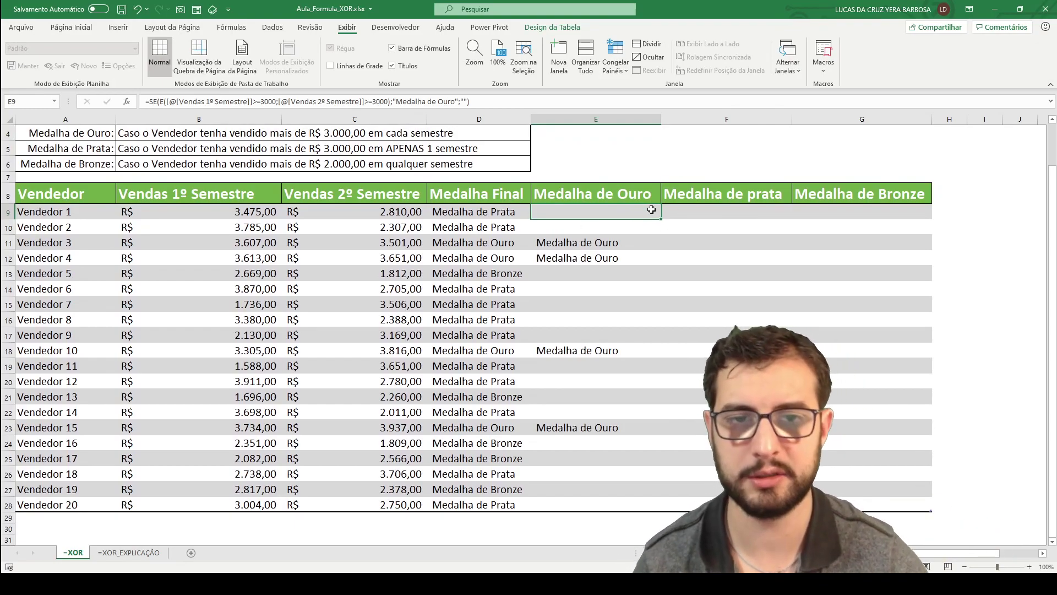
pyautogui.hotkey('ctrl', 'c')
pyautogui.keyDown('shift'); pyautogui.click(566, 504); pyautogui.keyUp('shift')
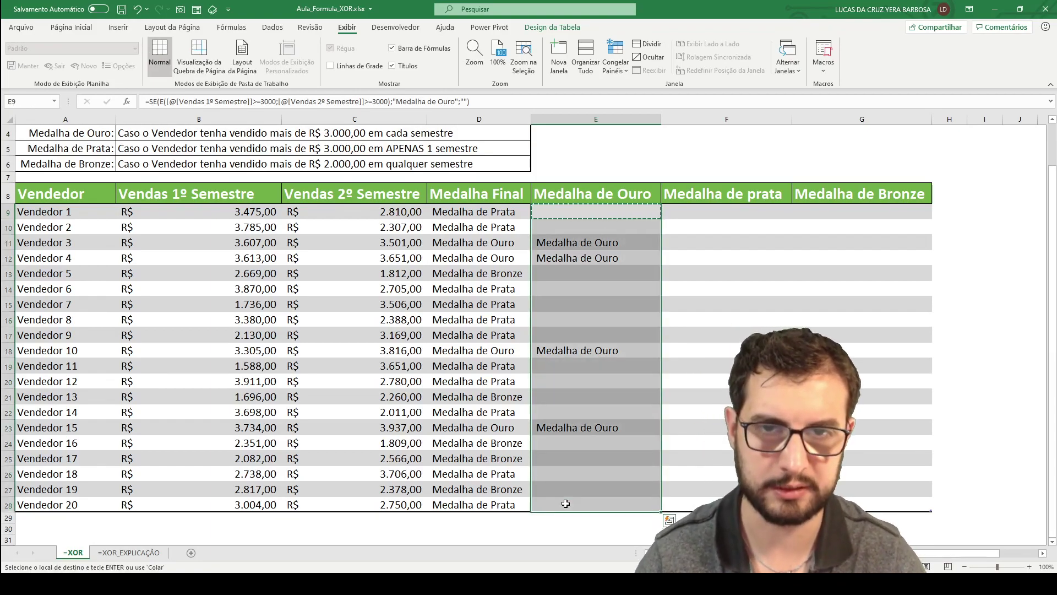
pyautogui.hotkey('ctrl', 'v')
pyautogui.press('Escape')
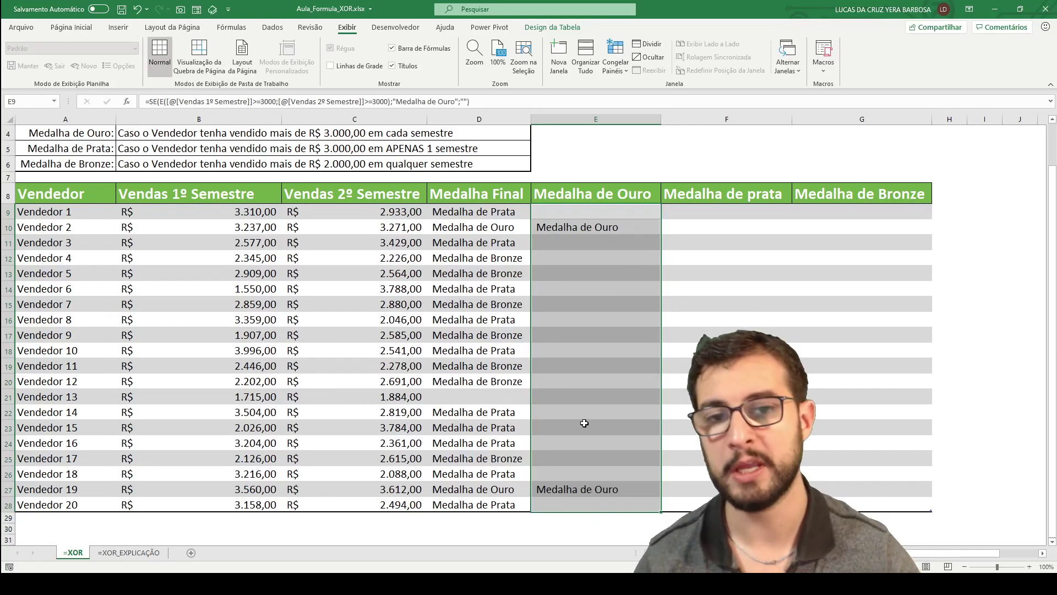
# - Examine the semester sales and final medal of Vendedor 2, and read the Medalha de Prata criterion in row 5
pyautogui.click(446, 233)
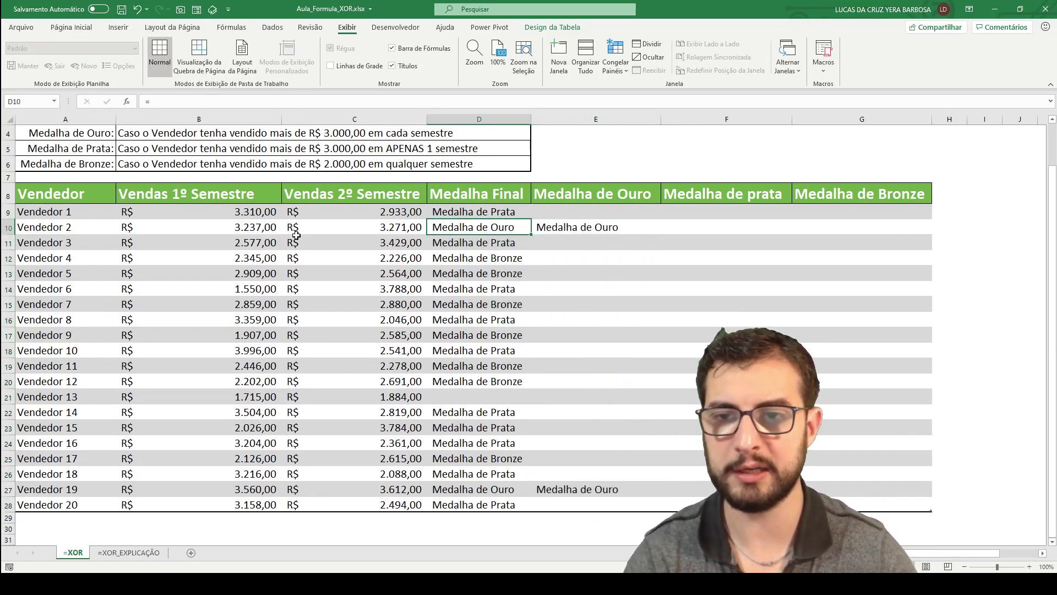
pyautogui.press('Left')
pyautogui.press('Left')
pyautogui.press('Left')
pyautogui.press('Right')
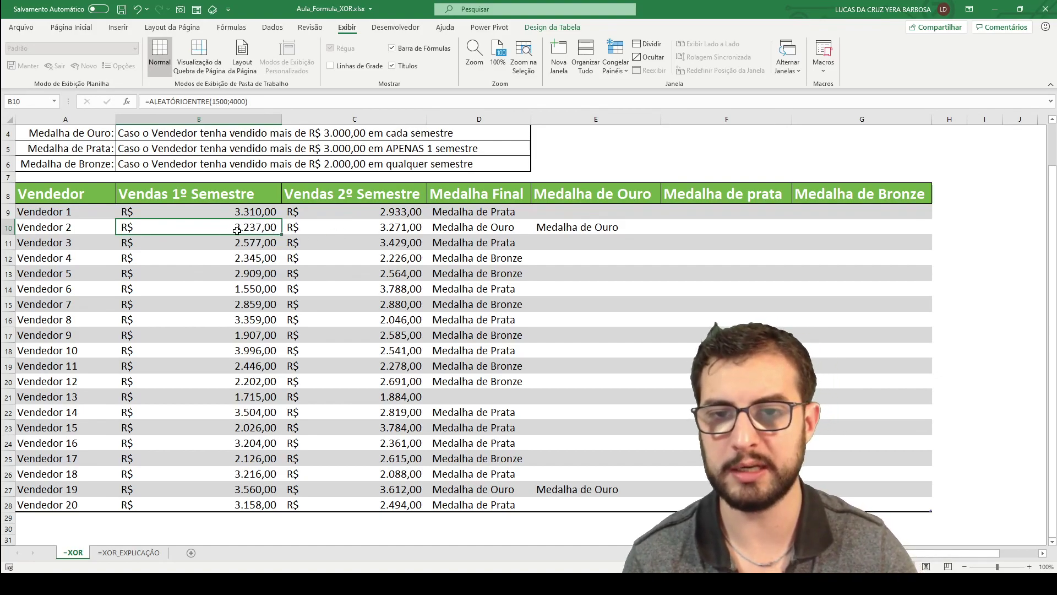
pyautogui.click(330, 231)
pyautogui.scroll(1, 355, 236)
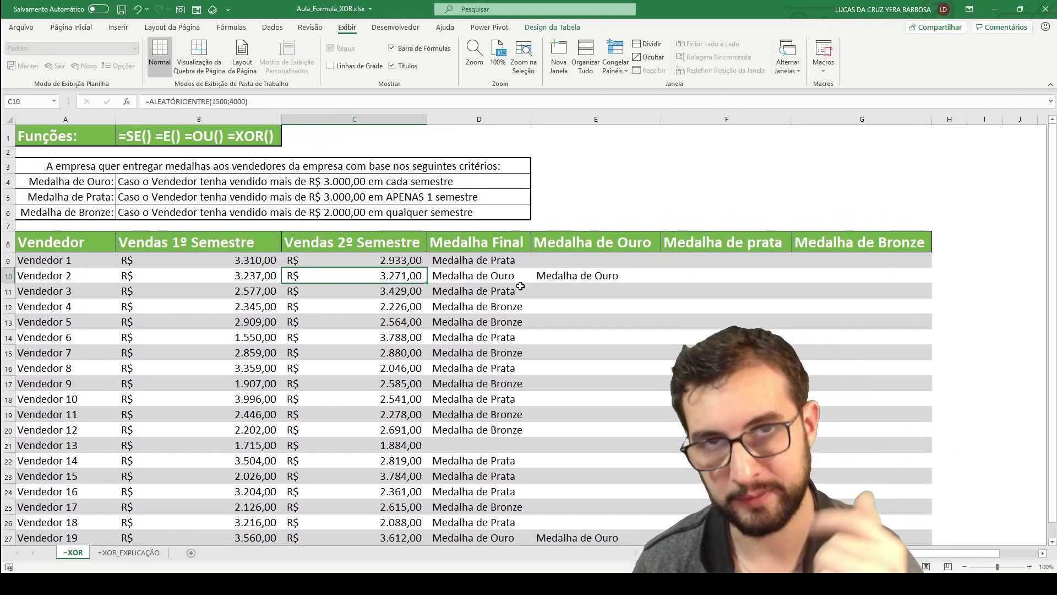
pyautogui.moveTo(77, 200); pyautogui.dragTo(186, 200)
pyautogui.click(187, 200)
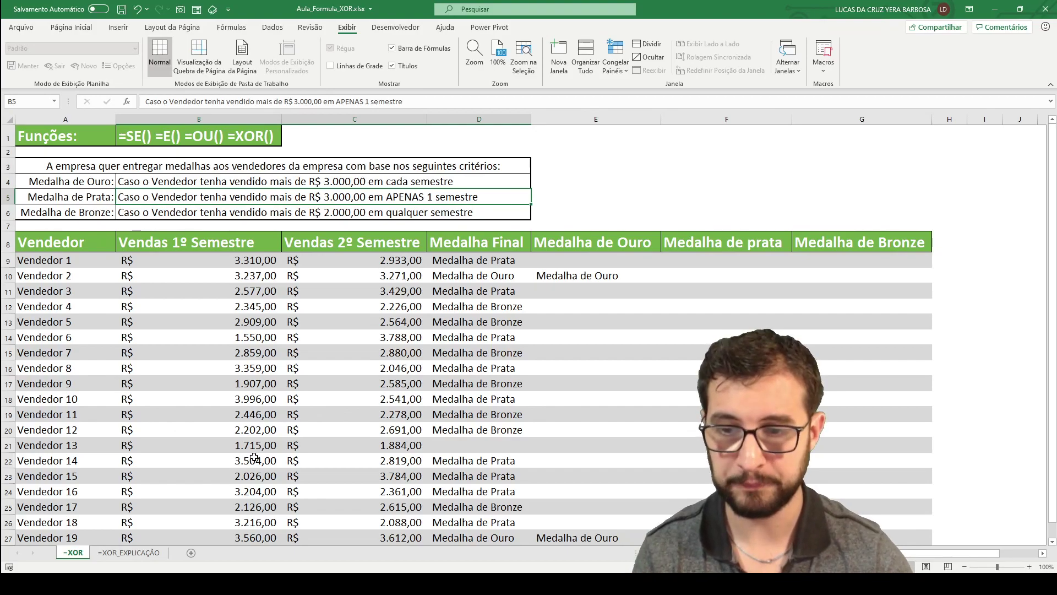
# - Go to the =XOR_EXPLICAÇÃO sheet and examine the XOR formula in C5 and the A and B condition headers
pyautogui.click(140, 552)
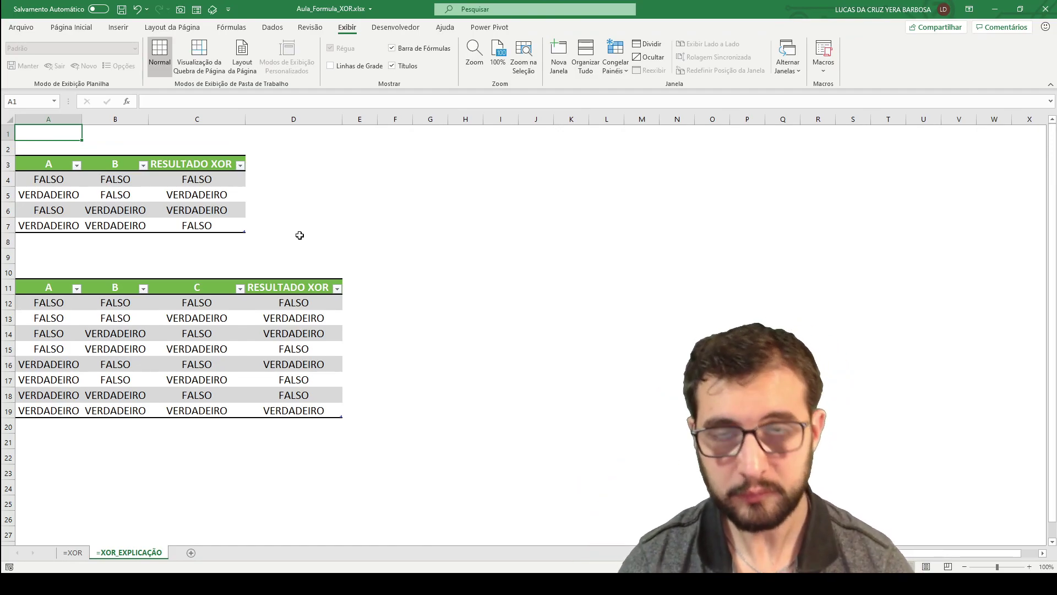
pyautogui.click(205, 198)
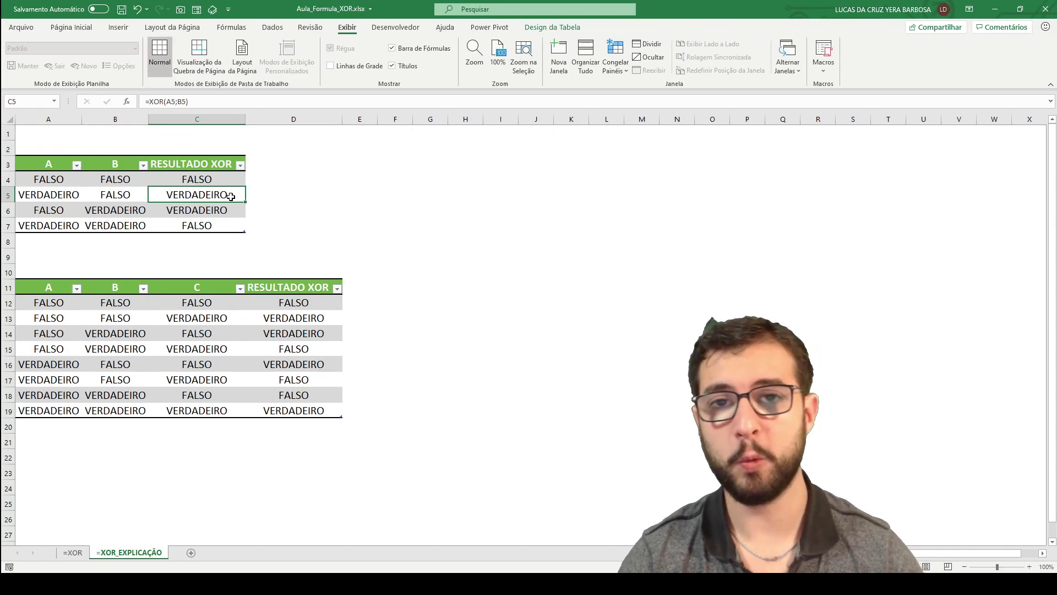
pyautogui.click(63, 195)
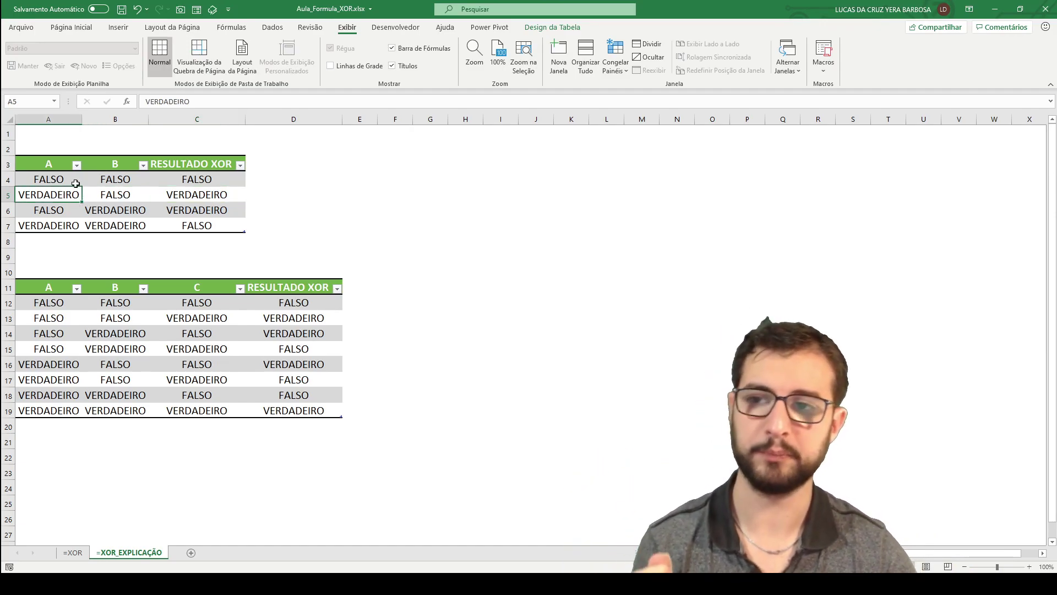
pyautogui.moveTo(46, 165); pyautogui.dragTo(106, 164)
pyautogui.click(55, 167)
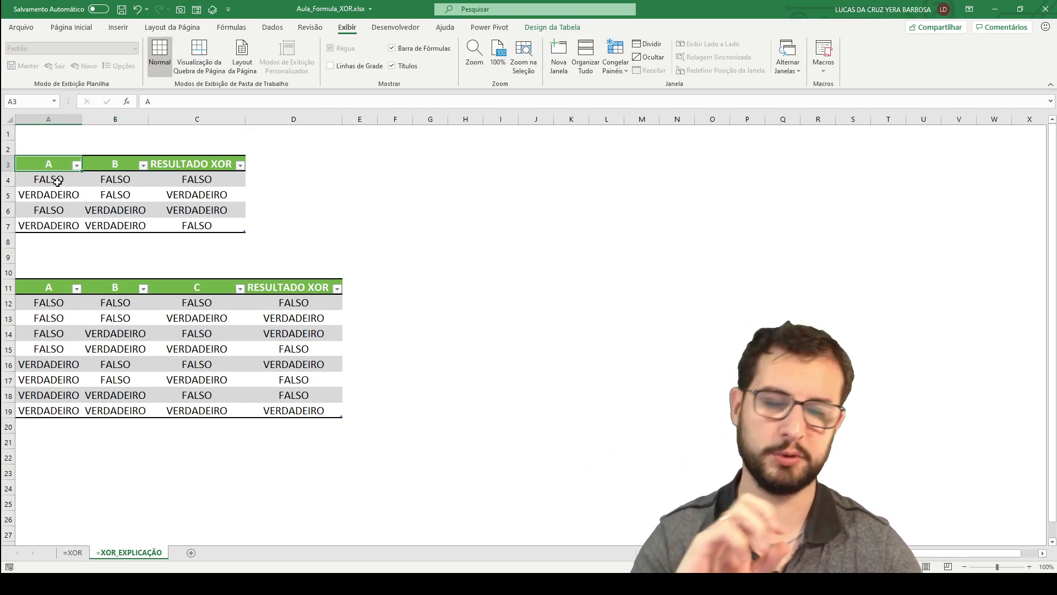
# - Examine the FALSO and VERDADEIRO combinations of conditions A and B in rows 4 to 7
pyautogui.click(58, 181)
pyautogui.click(123, 181)
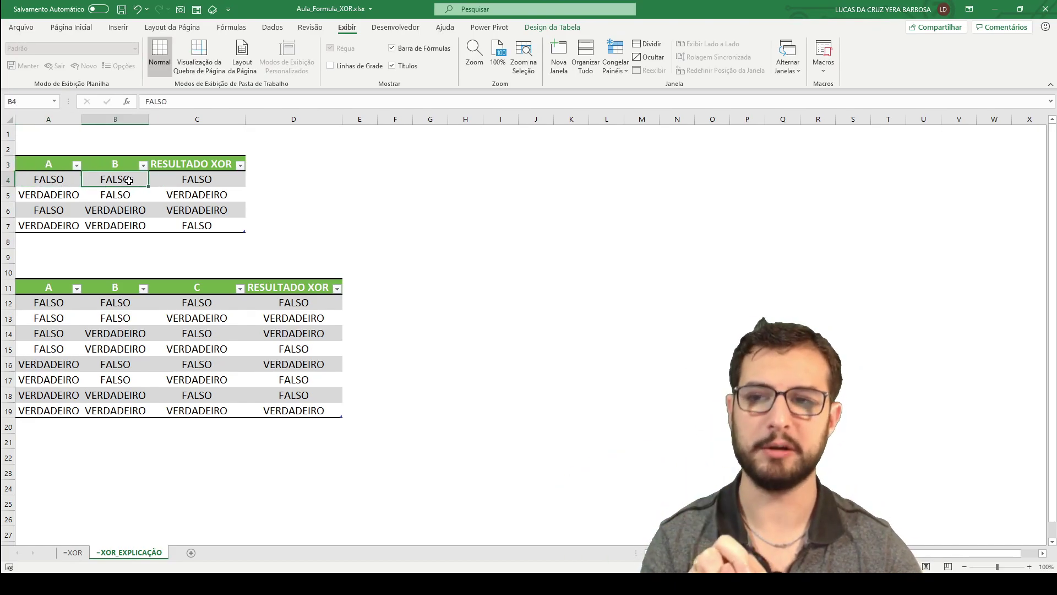
pyautogui.click(61, 197)
pyautogui.click(118, 198)
pyautogui.click(61, 209)
pyautogui.click(111, 213)
pyautogui.click(48, 231)
pyautogui.click(93, 226)
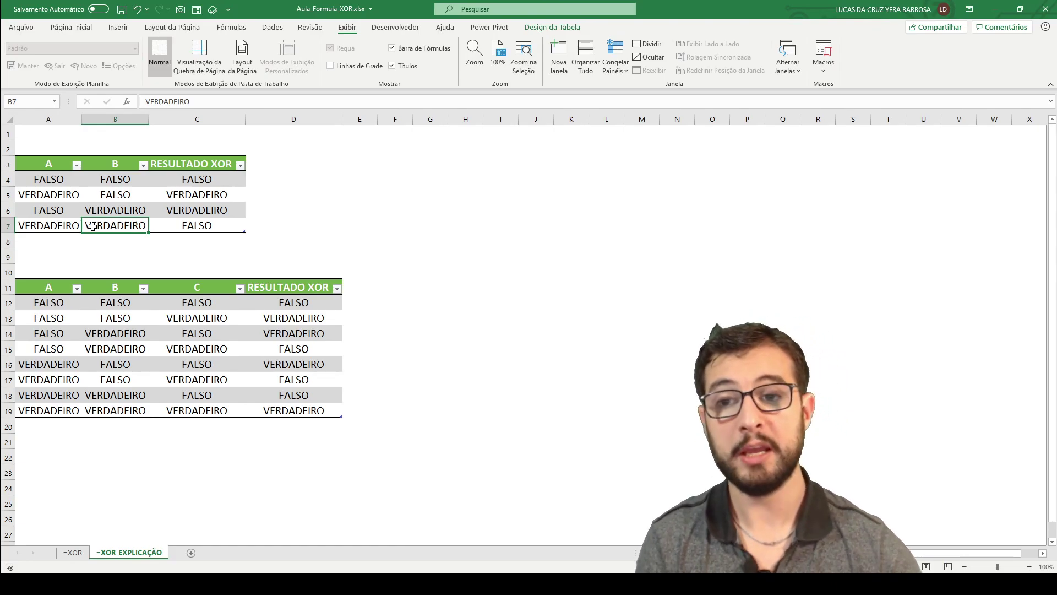
# - Examine the RESULTADO XOR column against the A and B pairs in rows 5 and 6
pyautogui.click(207, 164)
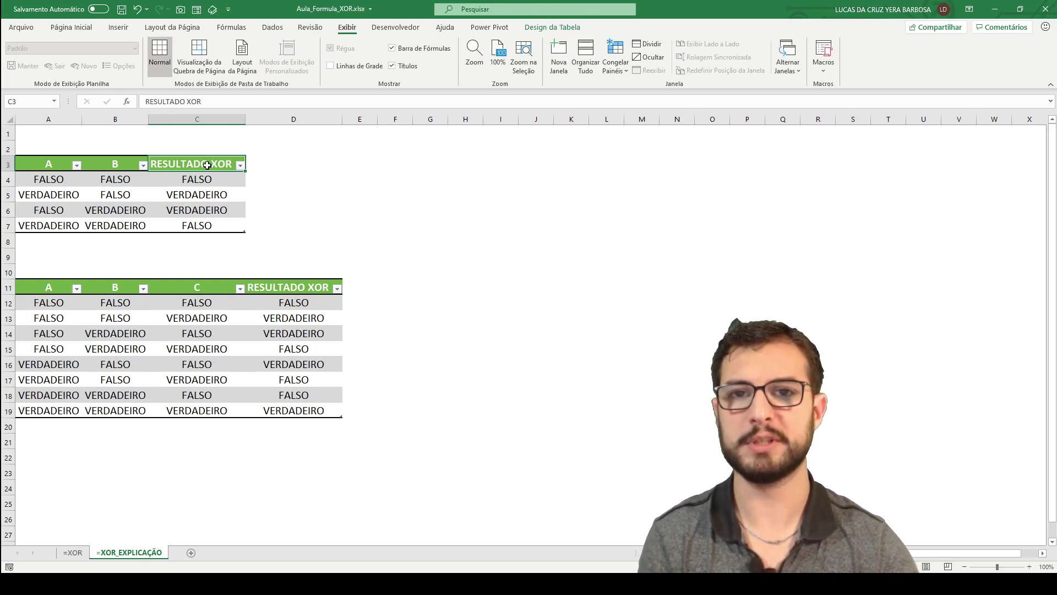
pyautogui.click(200, 196)
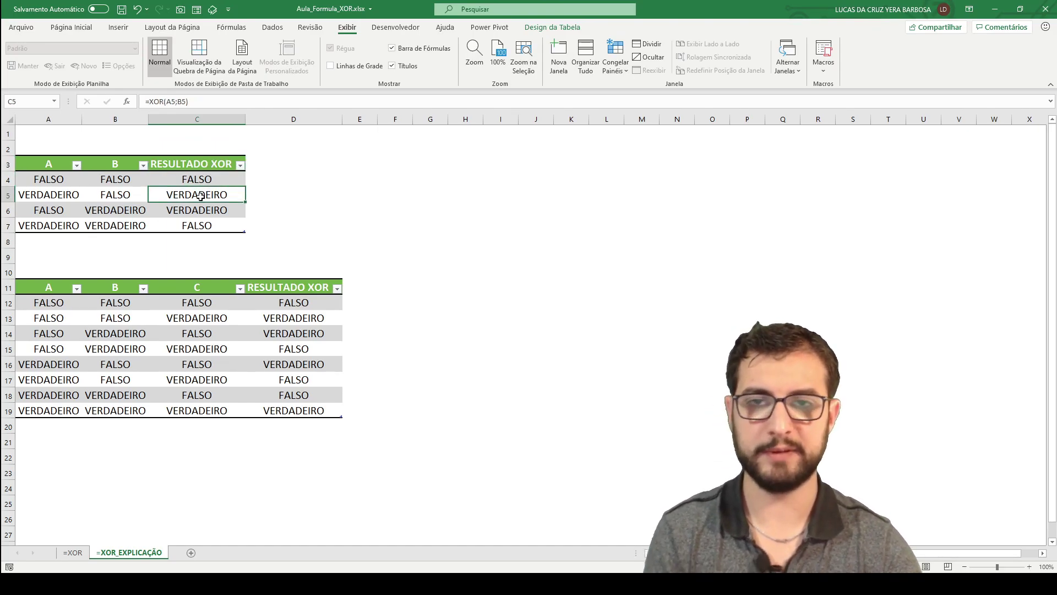
pyautogui.click(62, 197)
pyautogui.moveTo(62, 195); pyautogui.dragTo(113, 195)
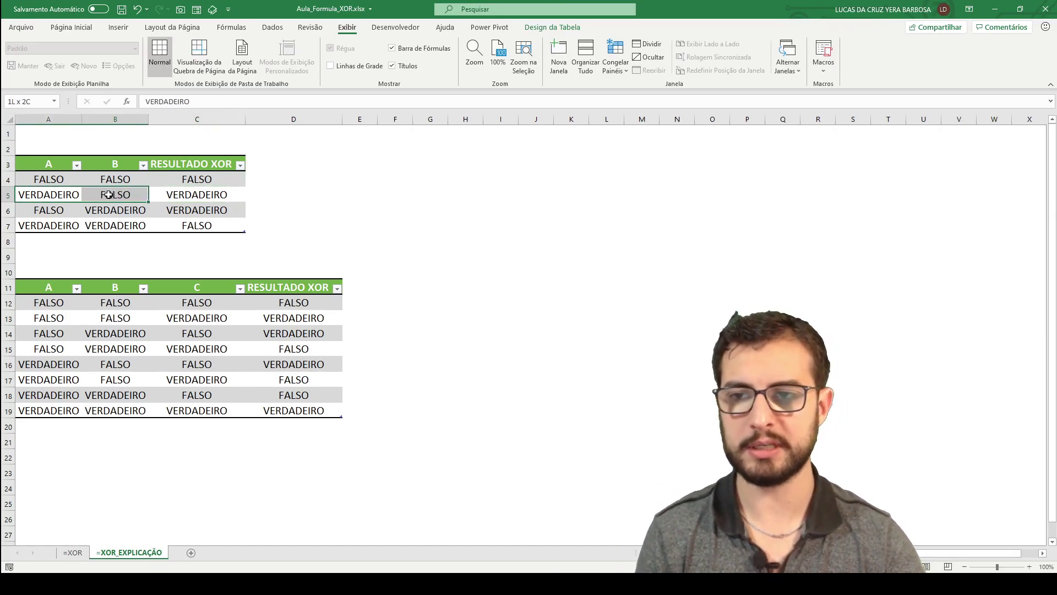
pyautogui.moveTo(50, 210); pyautogui.dragTo(92, 211)
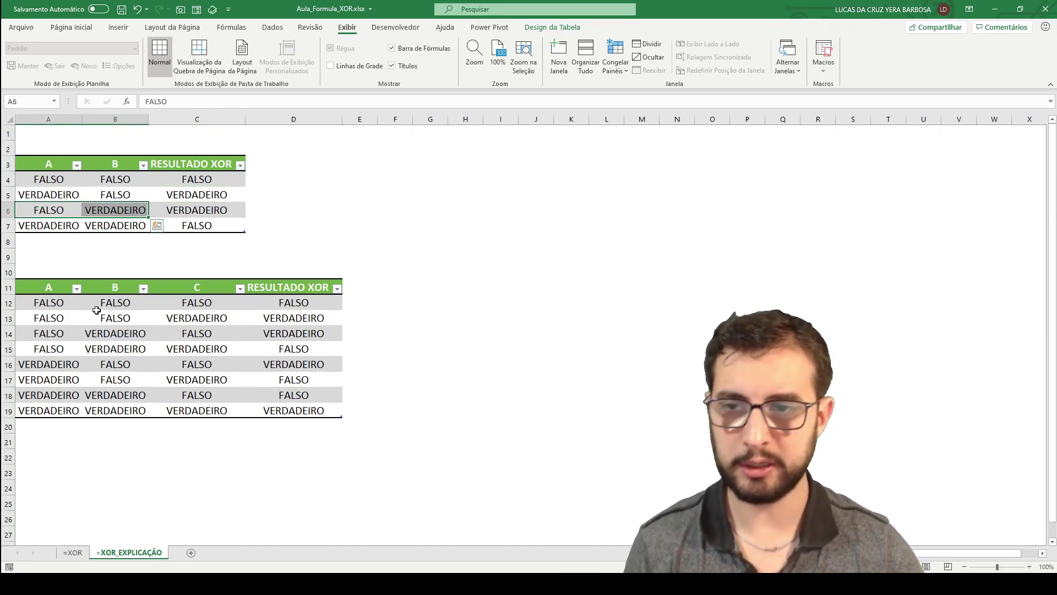
# - Examine the A, B and C condition headers in row 11 and their FALSO and VERDADEIRO combinations in rows 12 to 15
pyautogui.moveTo(48, 287); pyautogui.dragTo(193, 284)
pyautogui.click(65, 294)
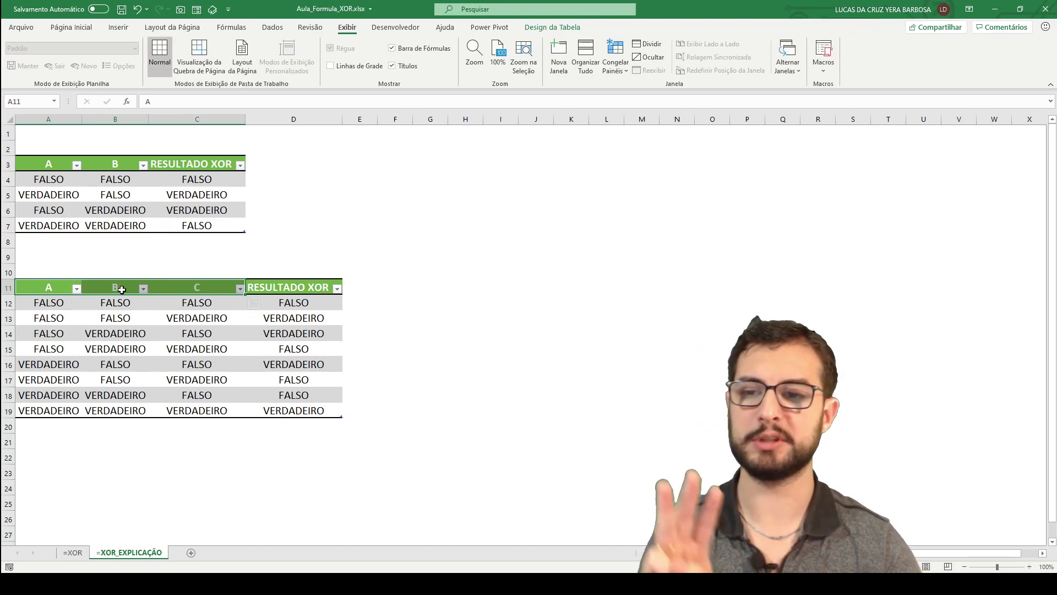
pyautogui.click(61, 304)
pyautogui.click(108, 304)
pyautogui.click(188, 304)
pyautogui.click(59, 319)
pyautogui.click(113, 319)
pyautogui.click(196, 321)
pyautogui.click(64, 330)
pyautogui.click(113, 333)
pyautogui.click(197, 334)
pyautogui.click(50, 350)
pyautogui.click(142, 350)
pyautogui.click(205, 348)
# - Examine the FALSO and VERDADEIRO combinations of conditions A, B and C in rows 16 to 19
pyautogui.click(65, 364)
pyautogui.click(113, 364)
pyautogui.click(190, 365)
pyautogui.click(60, 380)
pyautogui.click(111, 380)
pyautogui.click(212, 381)
pyautogui.click(53, 397)
pyautogui.click(133, 395)
pyautogui.click(182, 395)
pyautogui.click(56, 411)
pyautogui.click(140, 409)
pyautogui.click(185, 413)
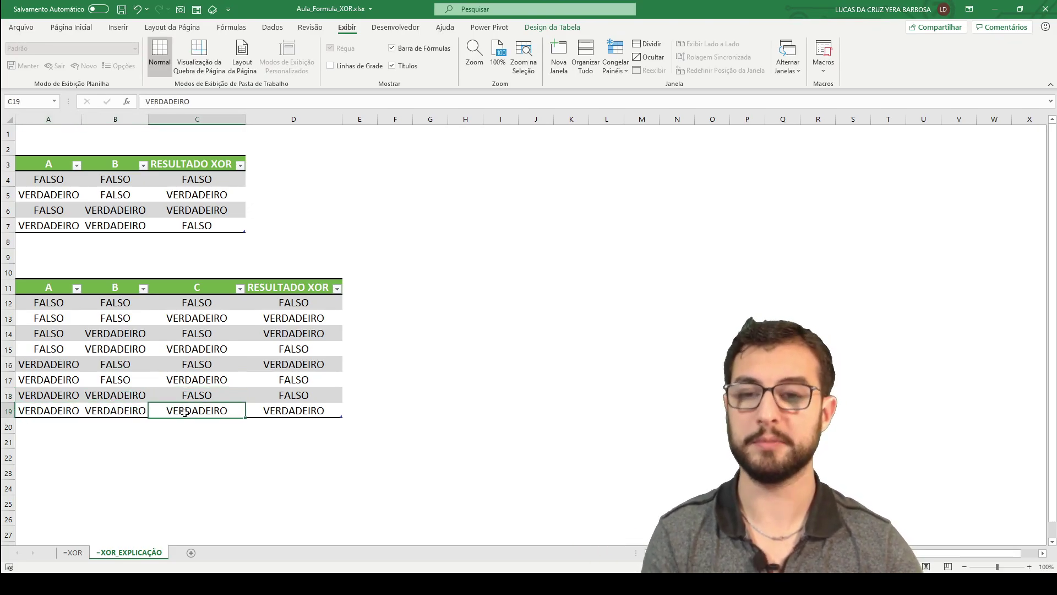
# - Compare the three-condition RESULTADO XOR values with the A, B and C conditions in rows 12 to 14
pyautogui.click(325, 306)
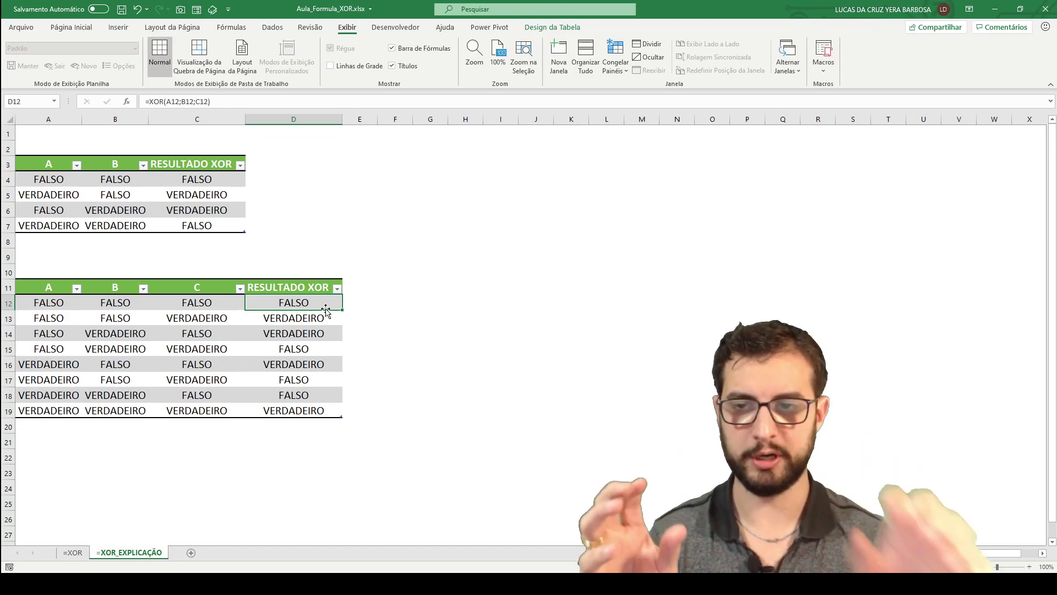
pyautogui.moveTo(218, 303); pyautogui.dragTo(56, 303)
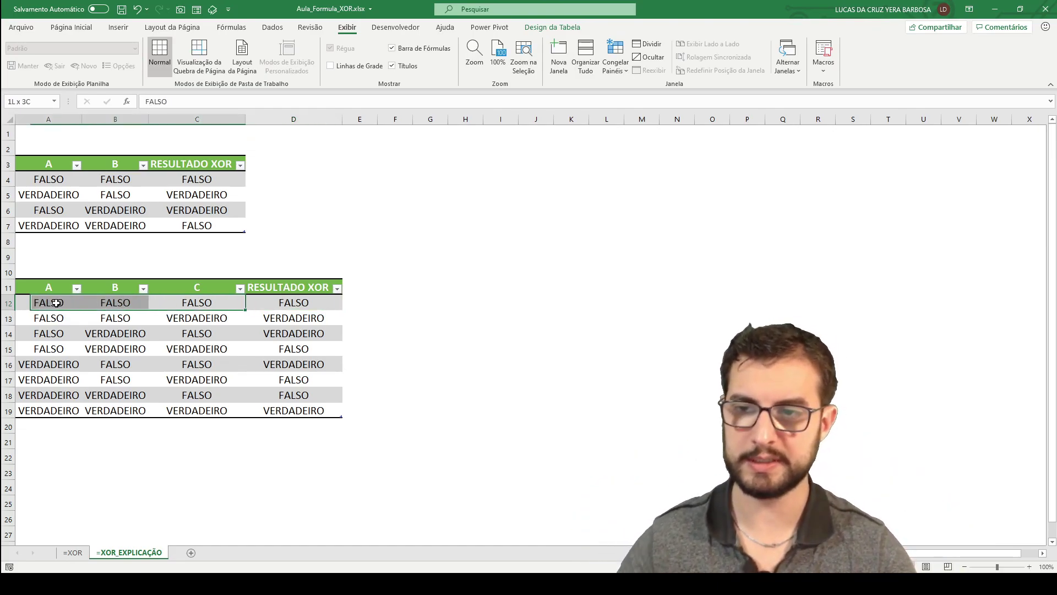
pyautogui.click(286, 304)
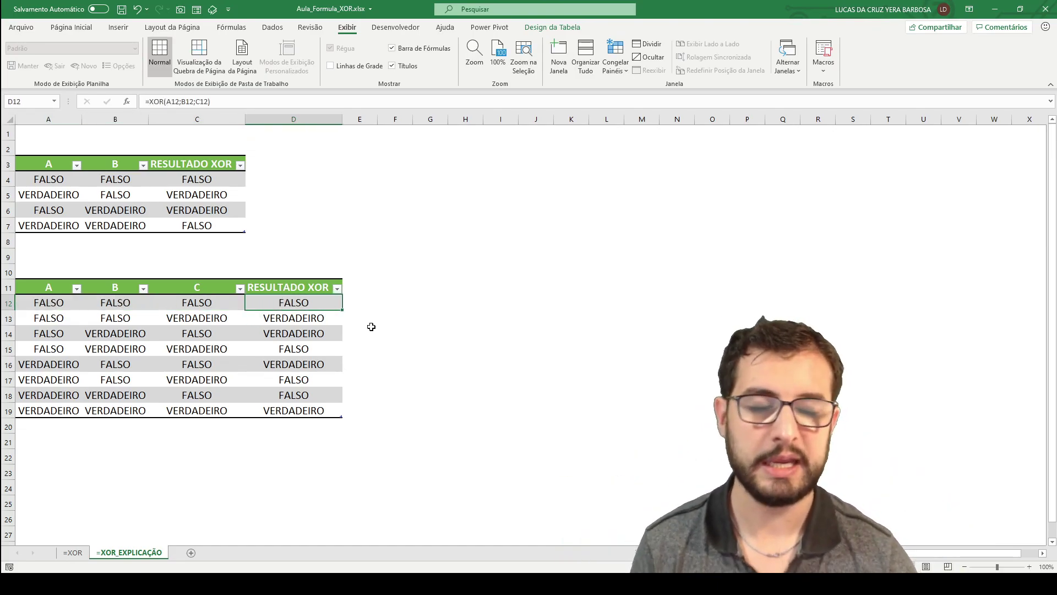
pyautogui.moveTo(190, 319); pyautogui.dragTo(62, 334)
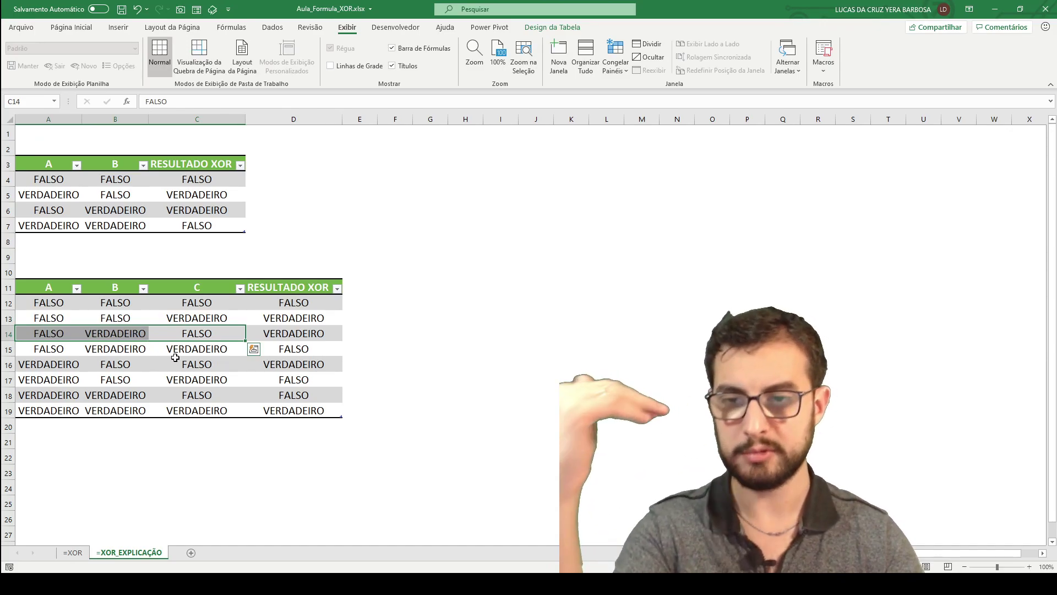
pyautogui.moveTo(204, 319); pyautogui.dragTo(49, 333)
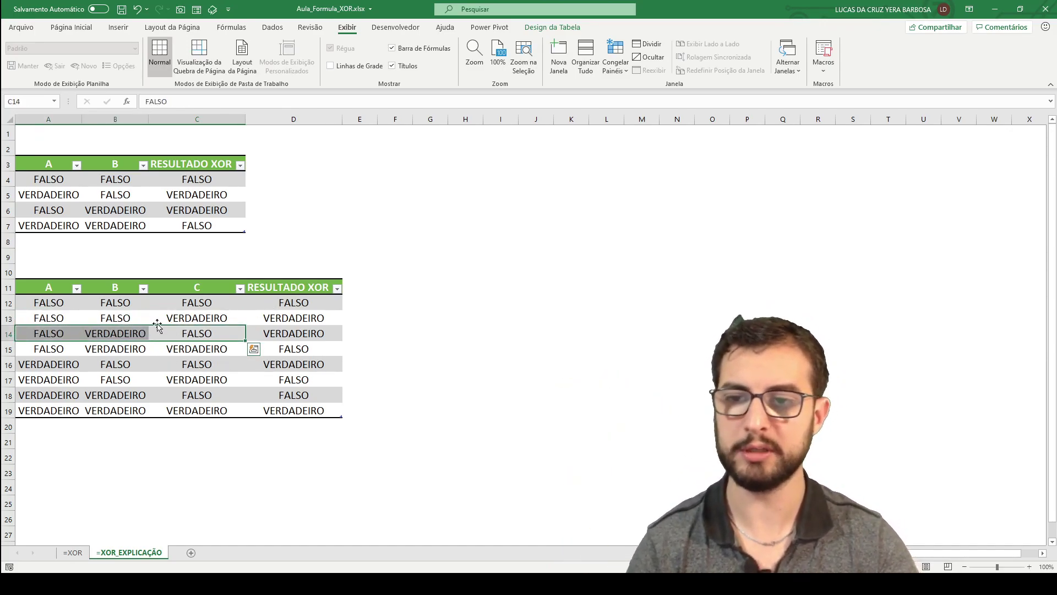
pyautogui.click(284, 314)
pyautogui.moveTo(197, 317); pyautogui.dragTo(56, 333)
pyautogui.moveTo(39, 332); pyautogui.dragTo(39, 333)
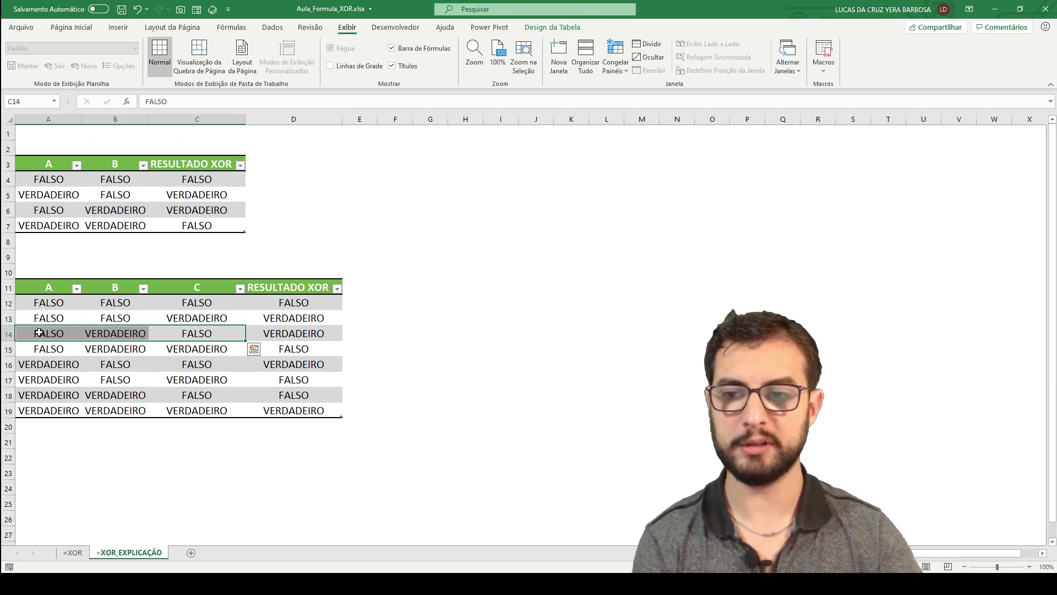
# - Compare the A, B and C conditions in rows 15 to 19 with their RESULTADO XOR values
pyautogui.moveTo(108, 350); pyautogui.dragTo(186, 349)
pyautogui.click(291, 350)
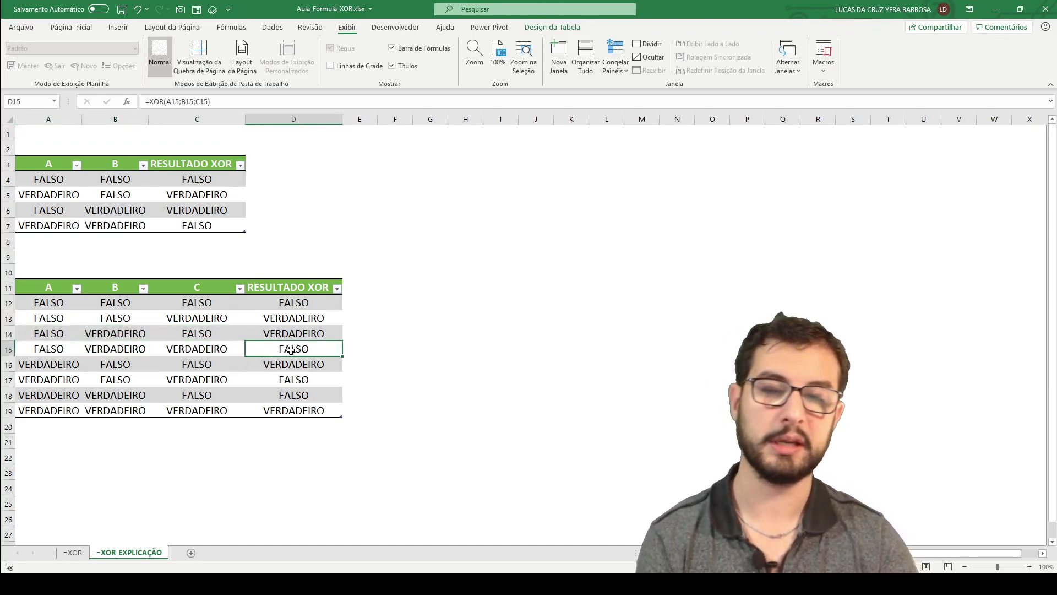
pyautogui.moveTo(54, 365); pyautogui.dragTo(173, 366)
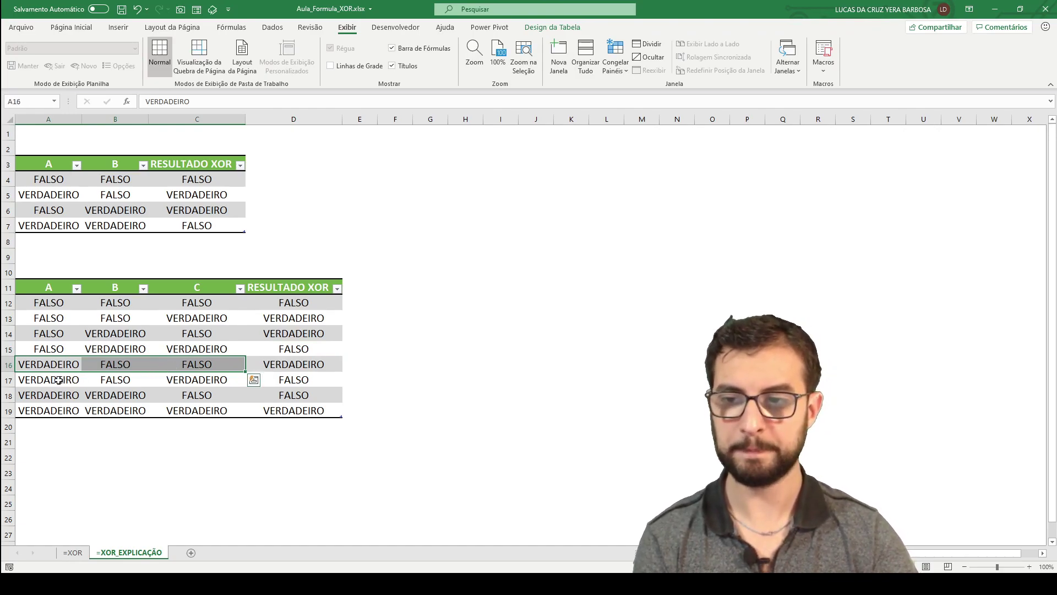
pyautogui.moveTo(61, 380); pyautogui.dragTo(176, 379)
pyautogui.click(278, 381)
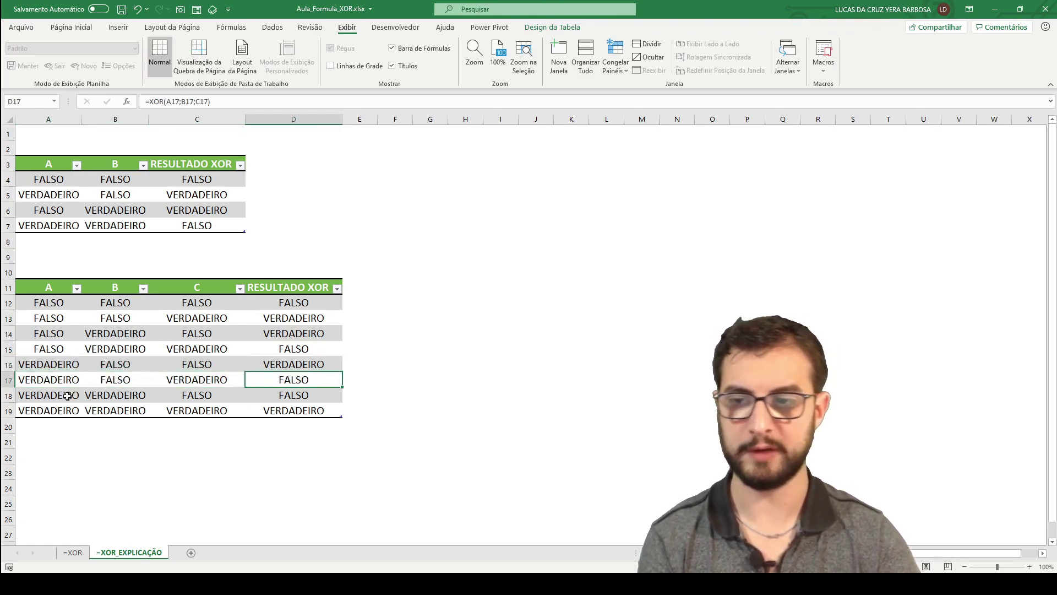
pyautogui.moveTo(69, 394); pyautogui.dragTo(176, 395)
pyautogui.click(282, 395)
pyautogui.click(73, 407)
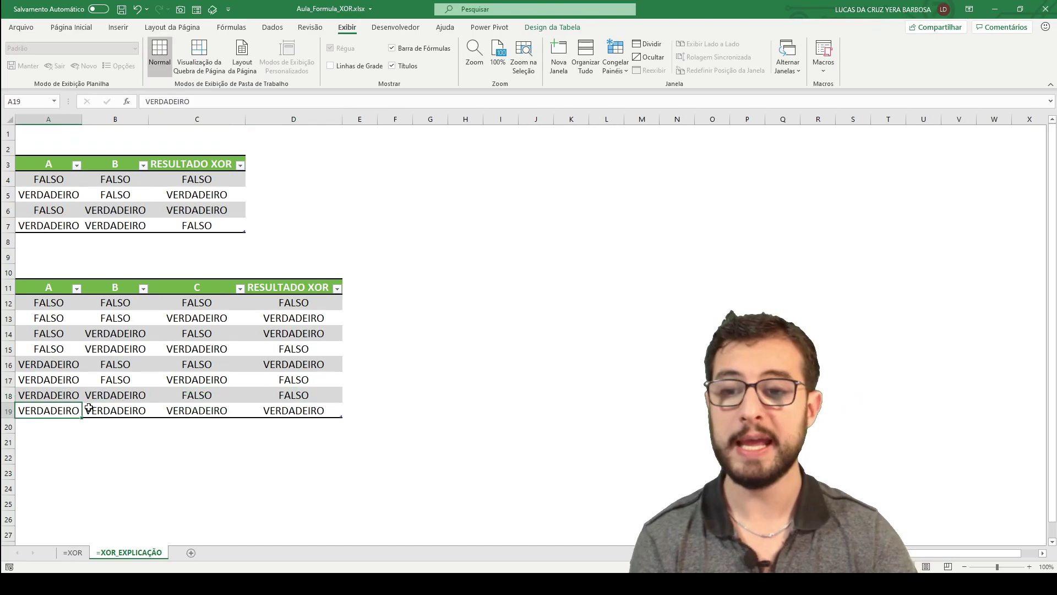
pyautogui.moveTo(72, 408); pyautogui.dragTo(181, 407)
pyautogui.click(273, 409)
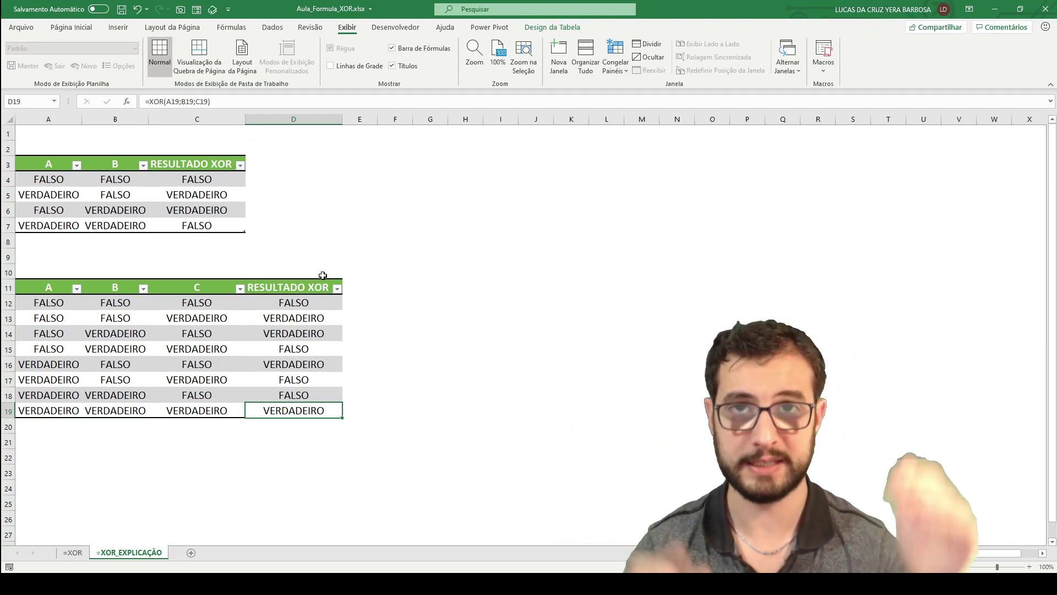
# - Review the two-condition truth table, checking the A and B values against the XOR result in rows 4 and 5
pyautogui.moveTo(55, 176); pyautogui.dragTo(113, 226)
pyautogui.moveTo(53, 180); pyautogui.dragTo(89, 180)
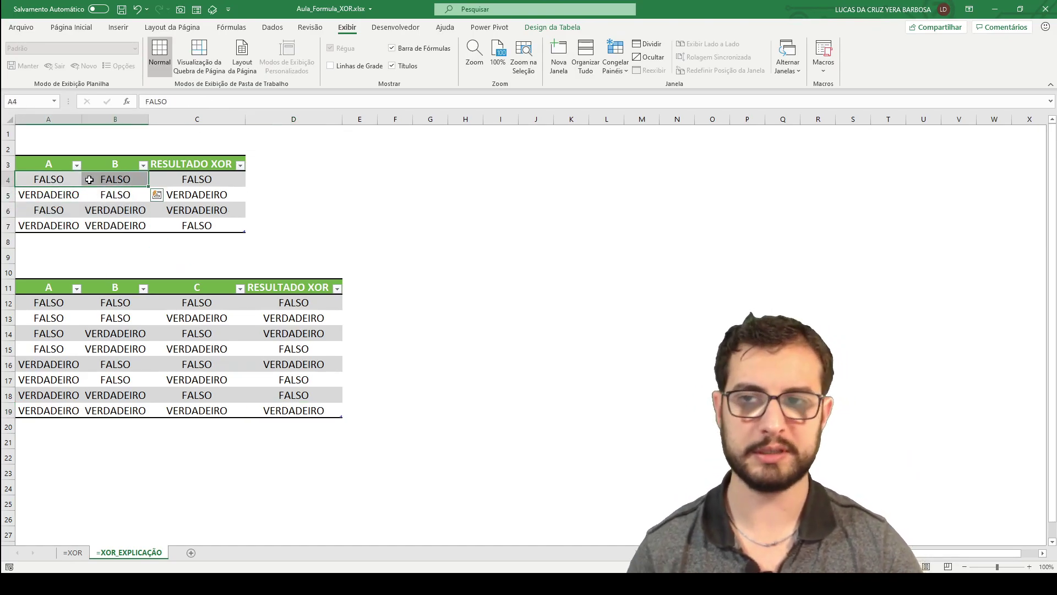
pyautogui.click(176, 179)
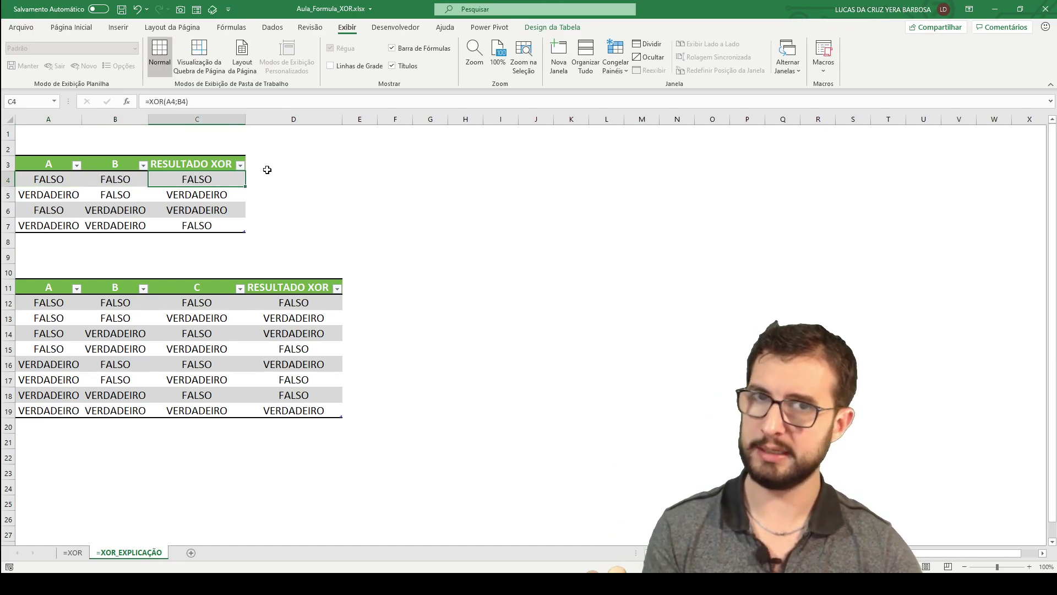
pyautogui.click(66, 196)
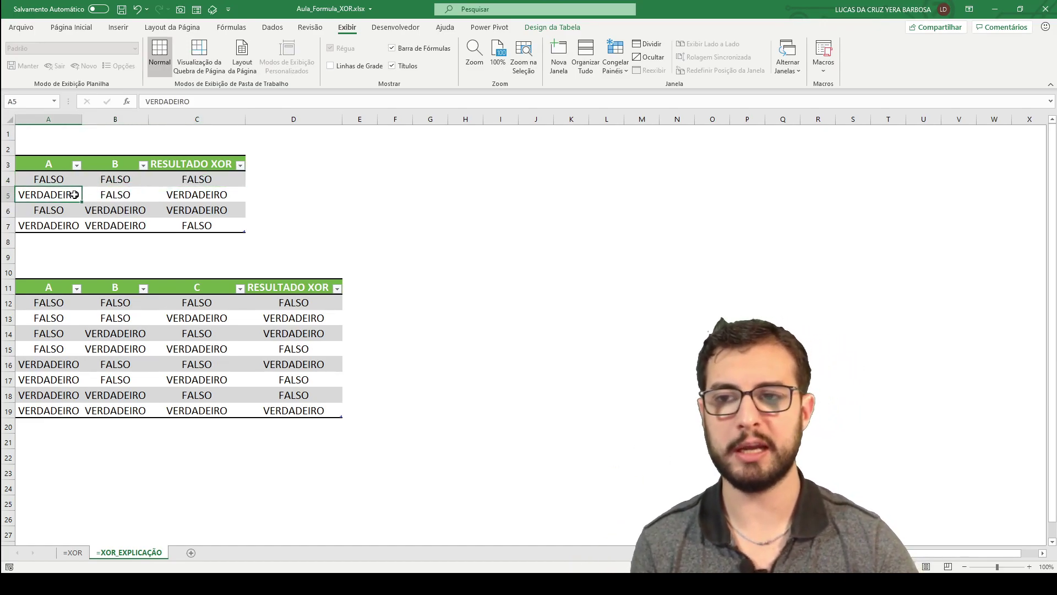
pyautogui.click(103, 195)
pyautogui.click(168, 197)
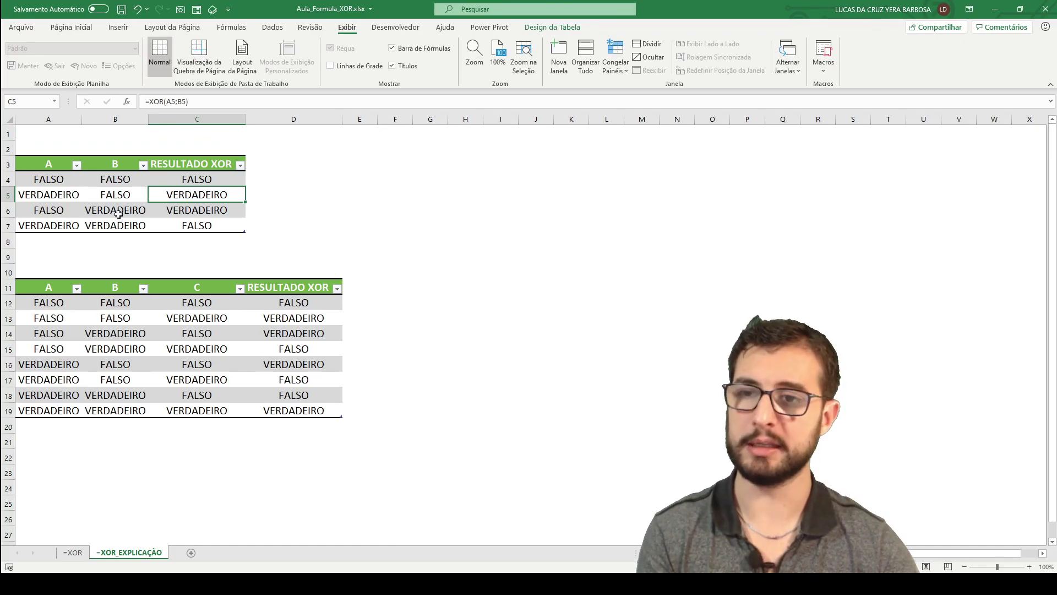
# - Check the A and B values against the XOR result in rows 6 and 7, and review the whole two-condition table
pyautogui.click(59, 208)
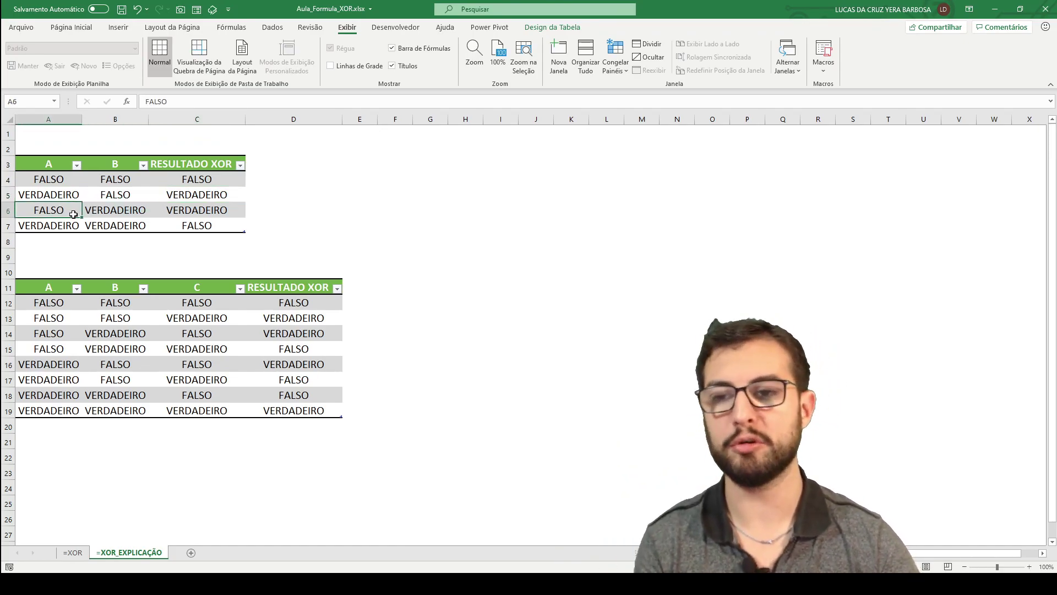
pyautogui.click(103, 210)
pyautogui.click(179, 207)
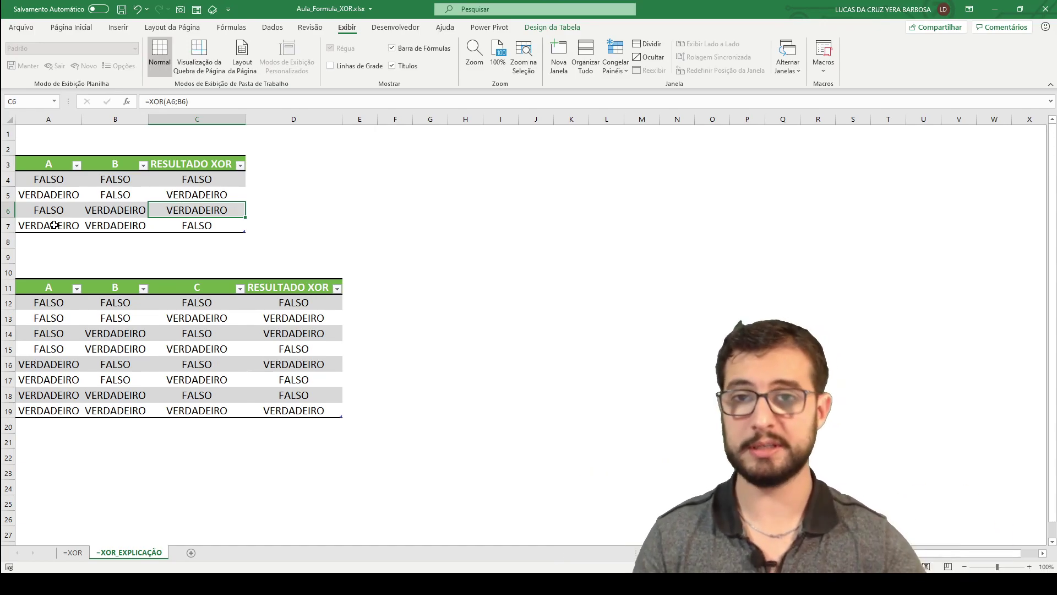
pyautogui.click(94, 227)
pyautogui.click(179, 227)
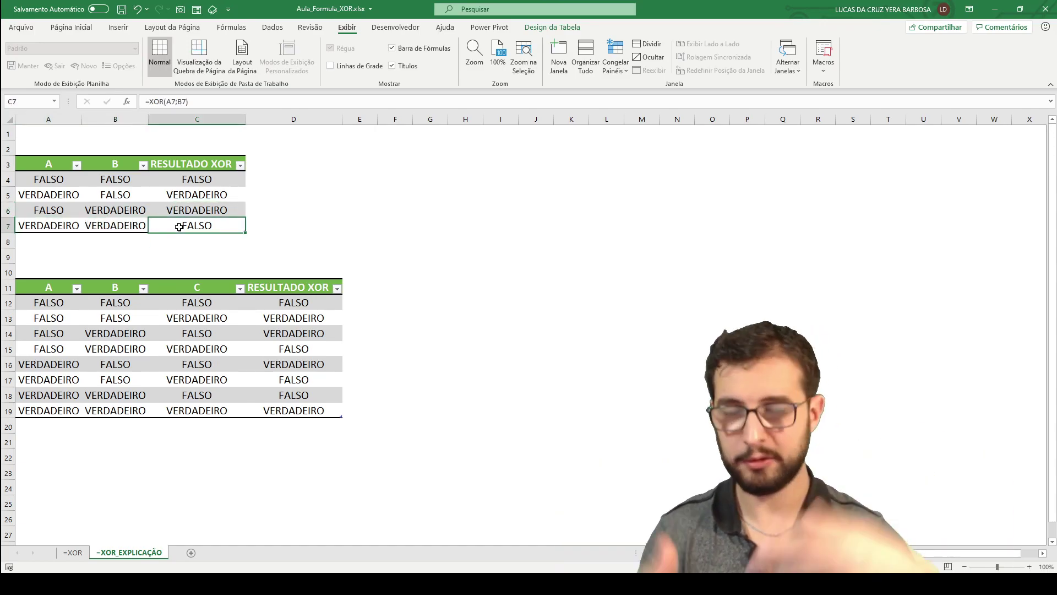
pyautogui.click(52, 165)
pyautogui.moveTo(52, 165); pyautogui.dragTo(204, 221)
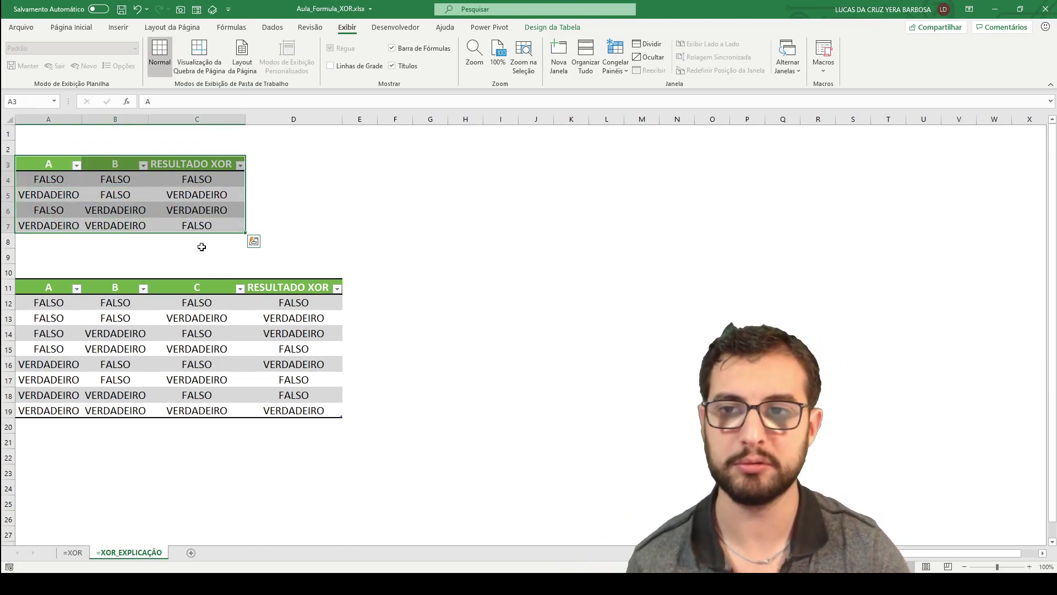
pyautogui.click(207, 226)
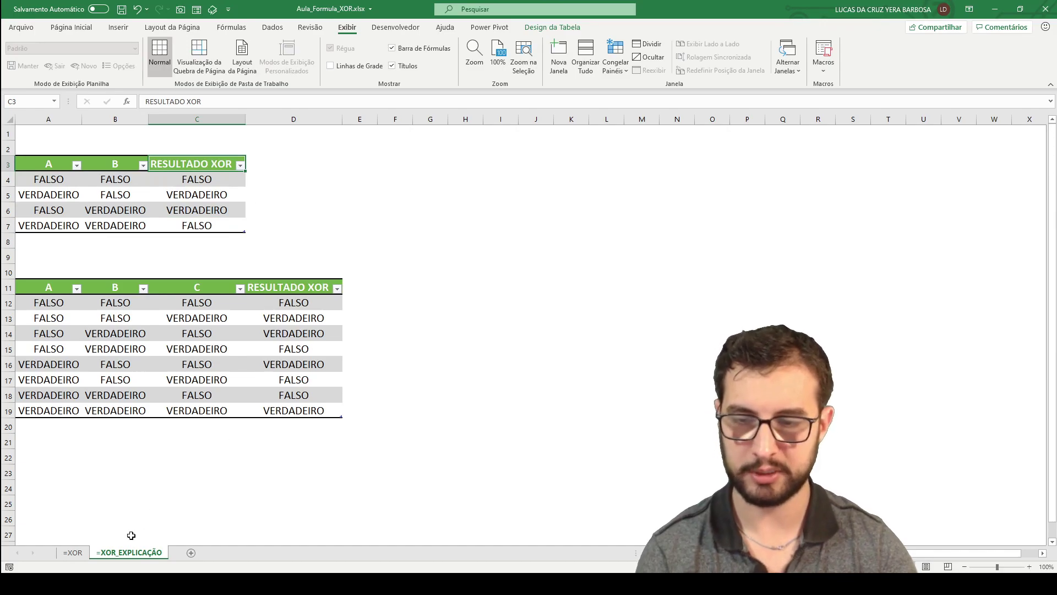
# - Go to the =XOR sheet and examine the Vendas 1º Semestre and Vendas 2º Semestre columns as the two conditions
pyautogui.click(73, 552)
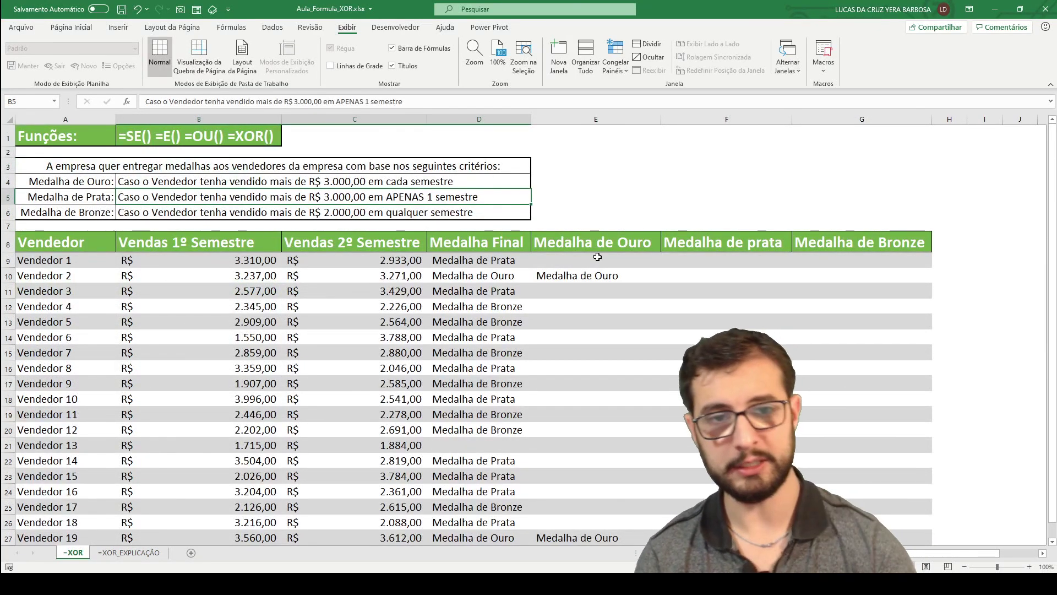
pyautogui.click(225, 262)
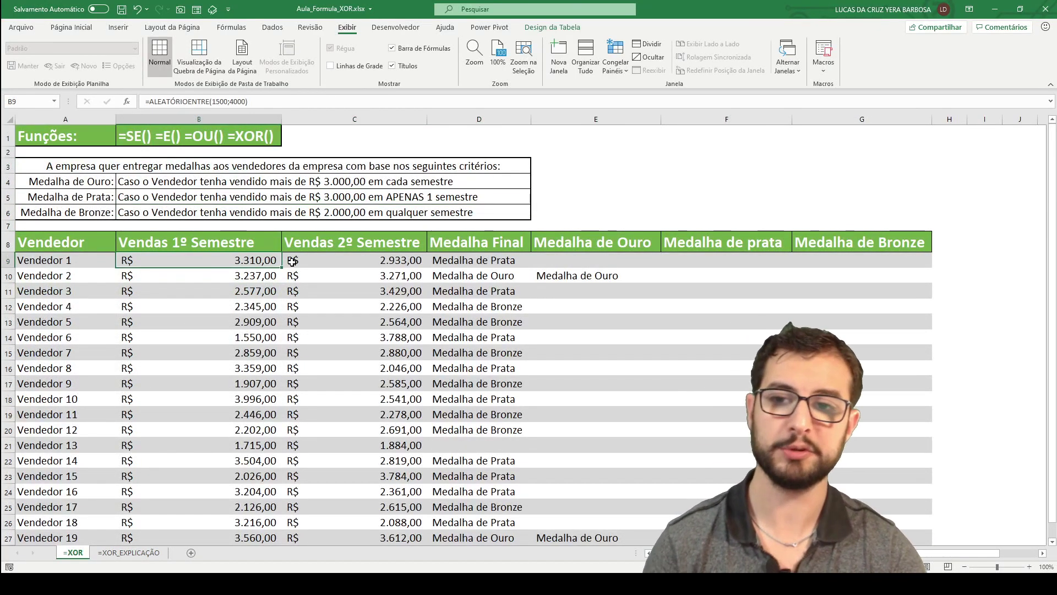
pyautogui.click(366, 258)
pyautogui.click(264, 259)
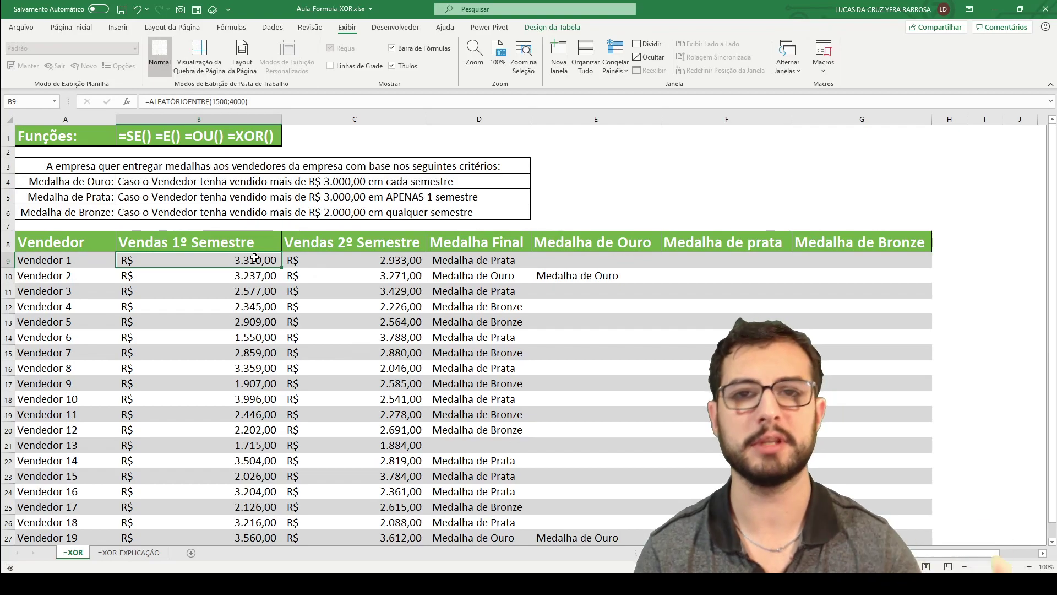
pyautogui.moveTo(248, 242); pyautogui.dragTo(229, 307)
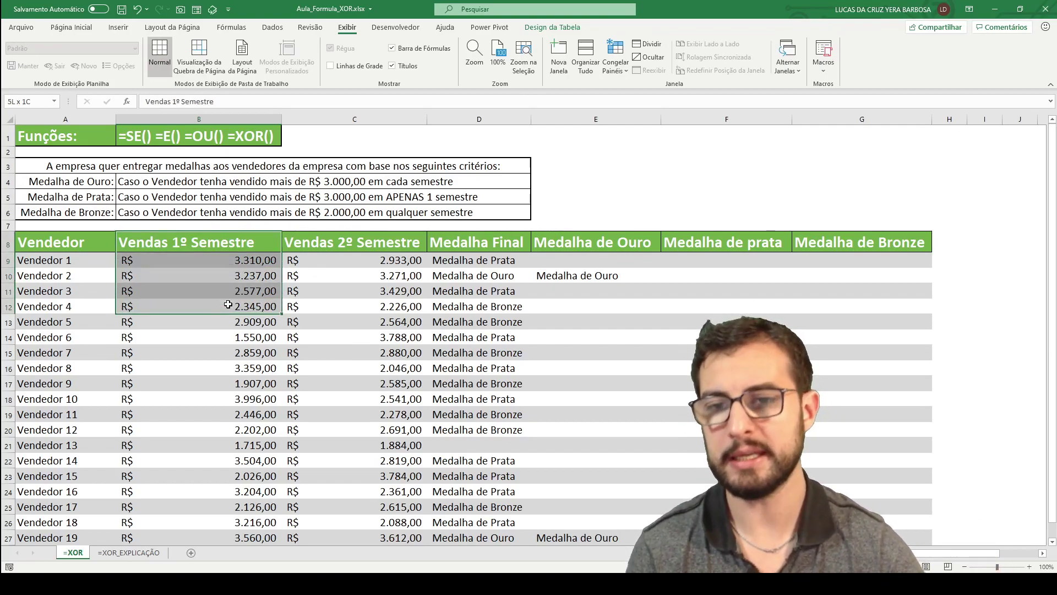
pyautogui.moveTo(349, 242); pyautogui.dragTo(364, 311)
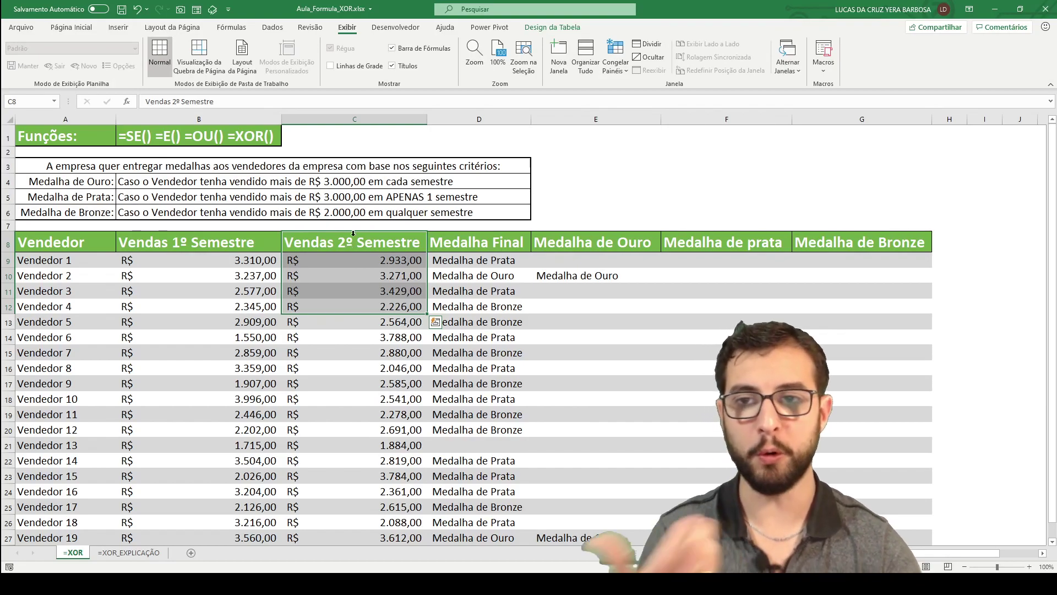
# - Examine Vendedor 1's sales in both semesters and the Medalha de Ouro formula in E10
pyautogui.moveTo(236, 265); pyautogui.dragTo(315, 261)
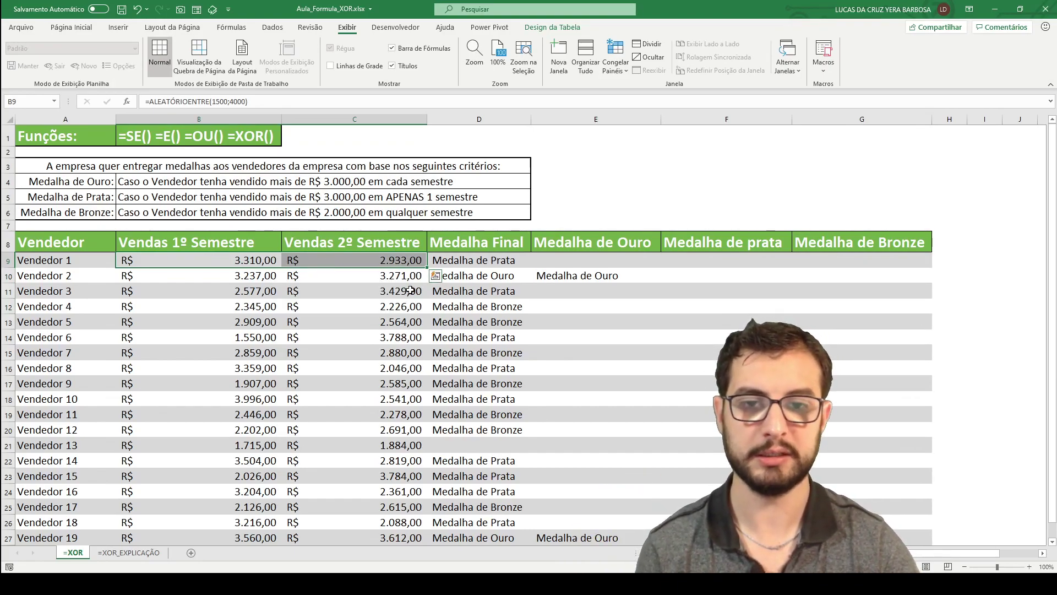
pyautogui.click(559, 275)
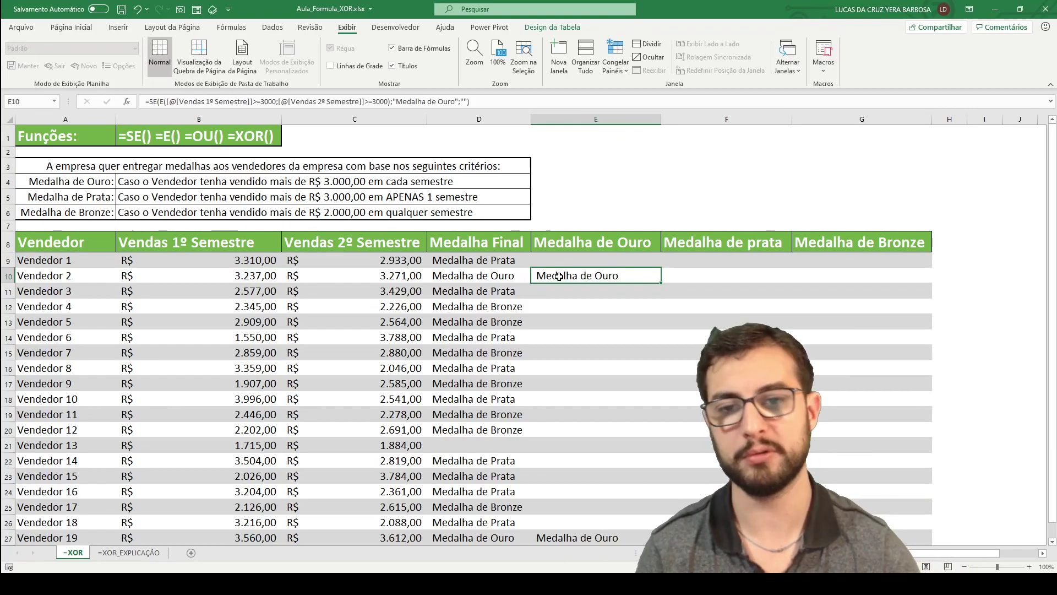
pyautogui.click(249, 265)
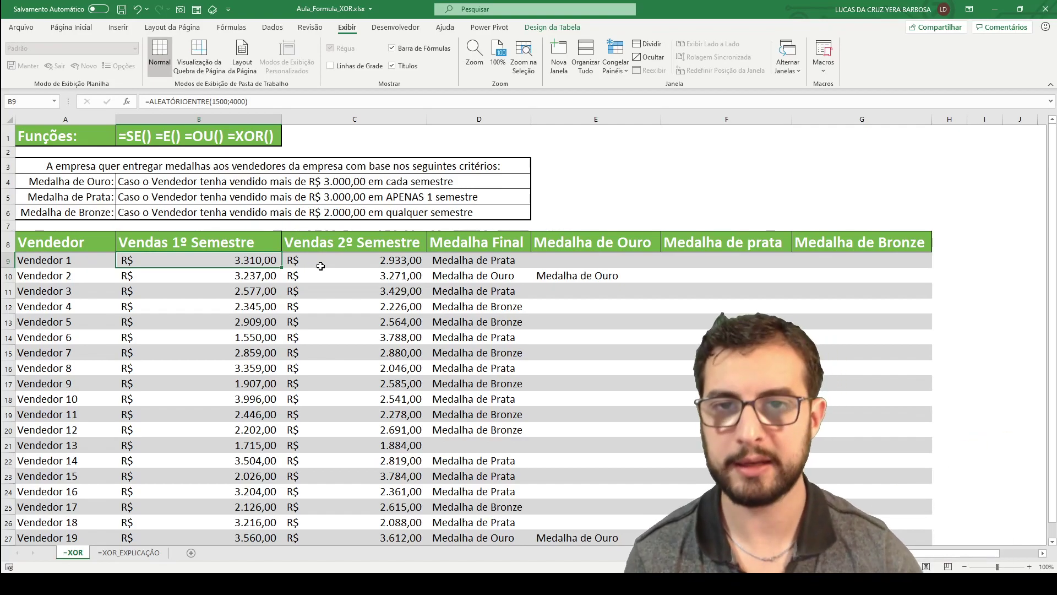
# - Start a SE formula in F9 with an XOR test that each semester's sales are >=3000
pyautogui.click(690, 261)
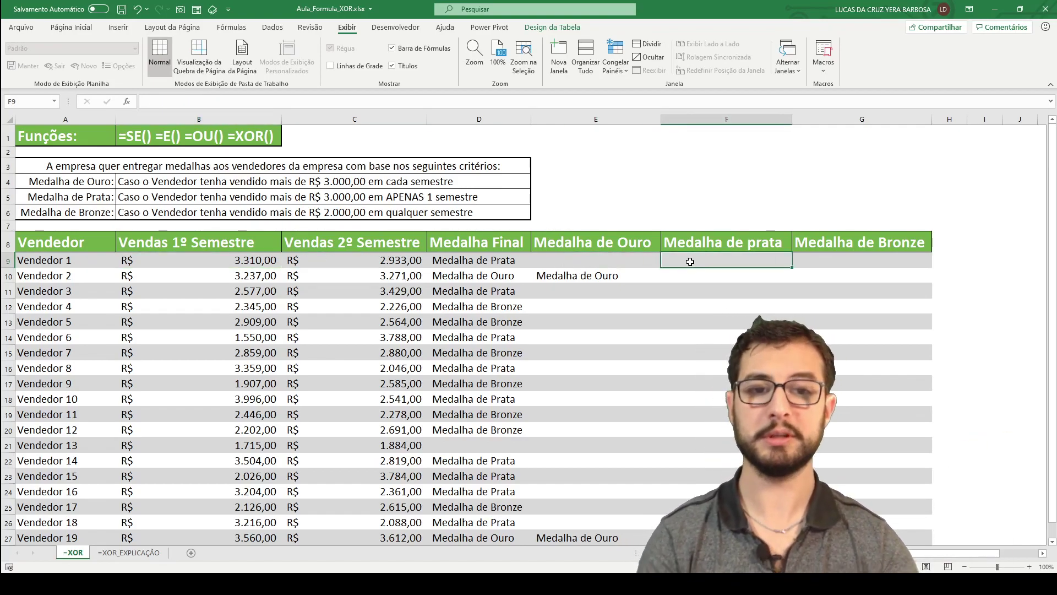
pyautogui.write('=SE(')
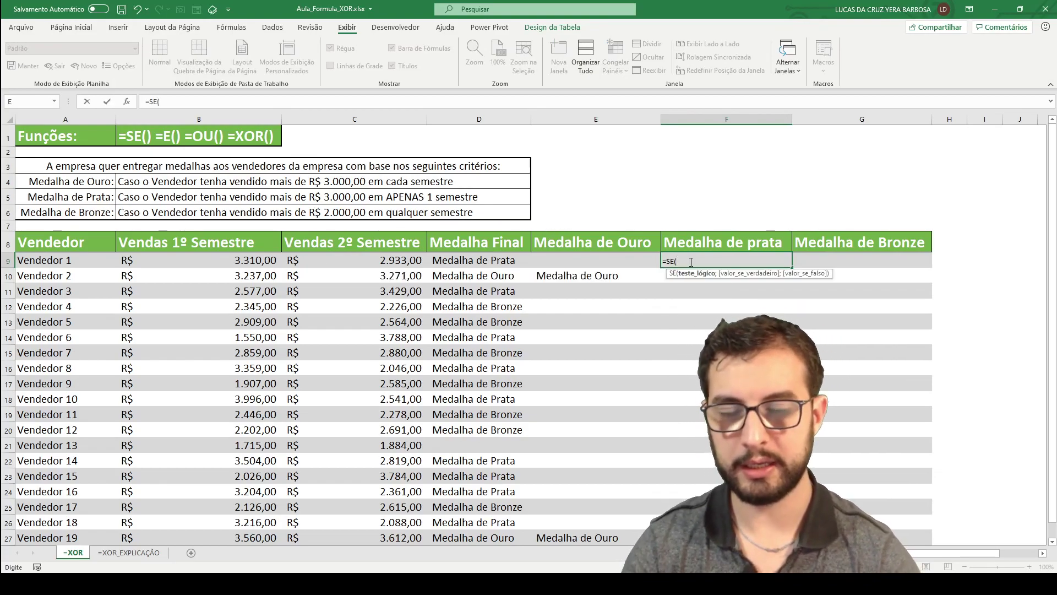
pyautogui.write('XOR(')
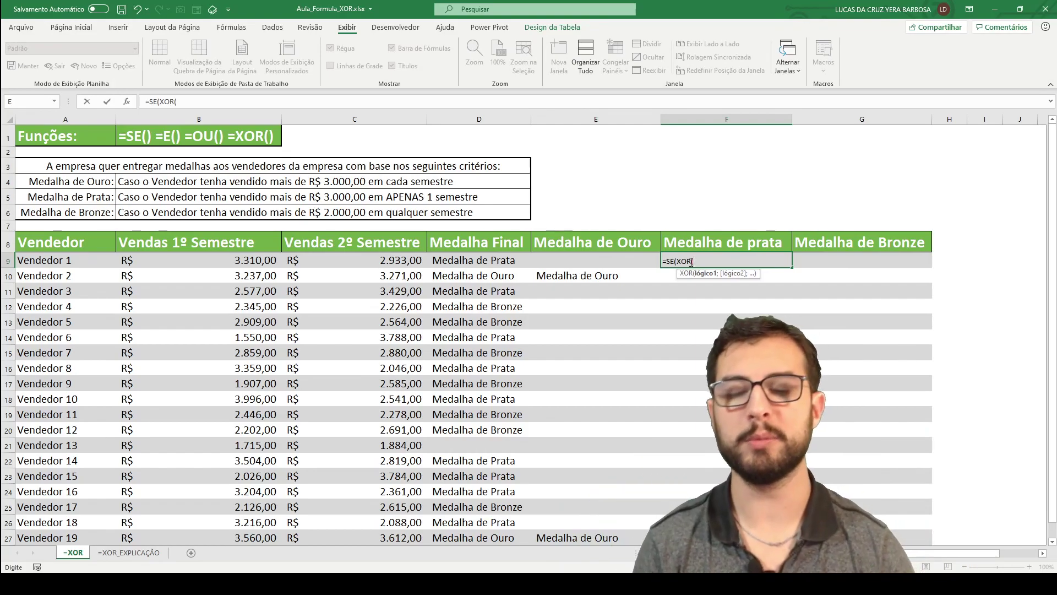
pyautogui.click(213, 262)
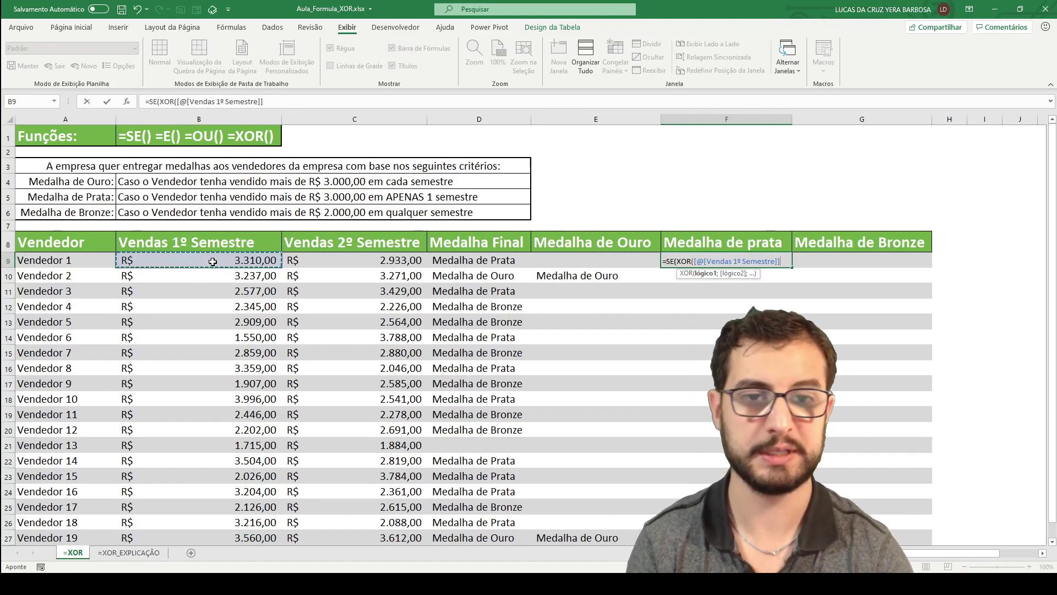
pyautogui.write('>=')
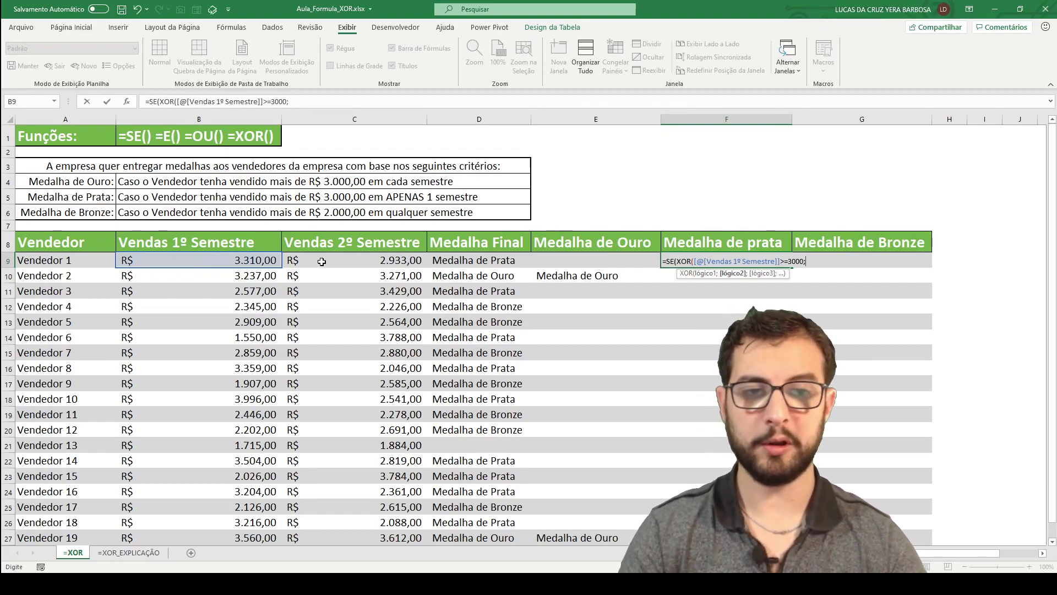
pyautogui.write('3000;')
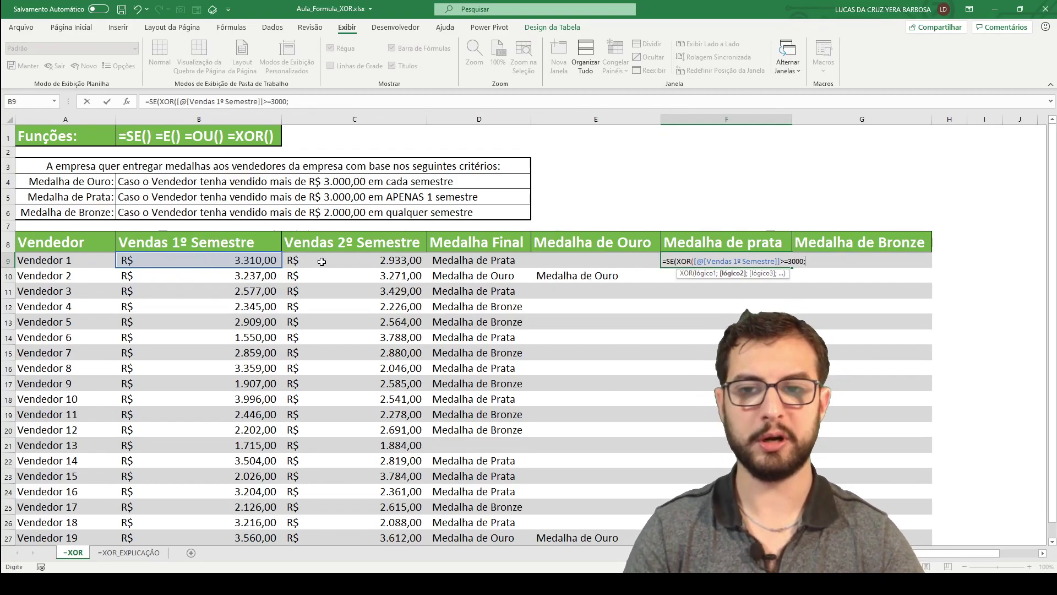
pyautogui.click(322, 262)
pyautogui.write('>')
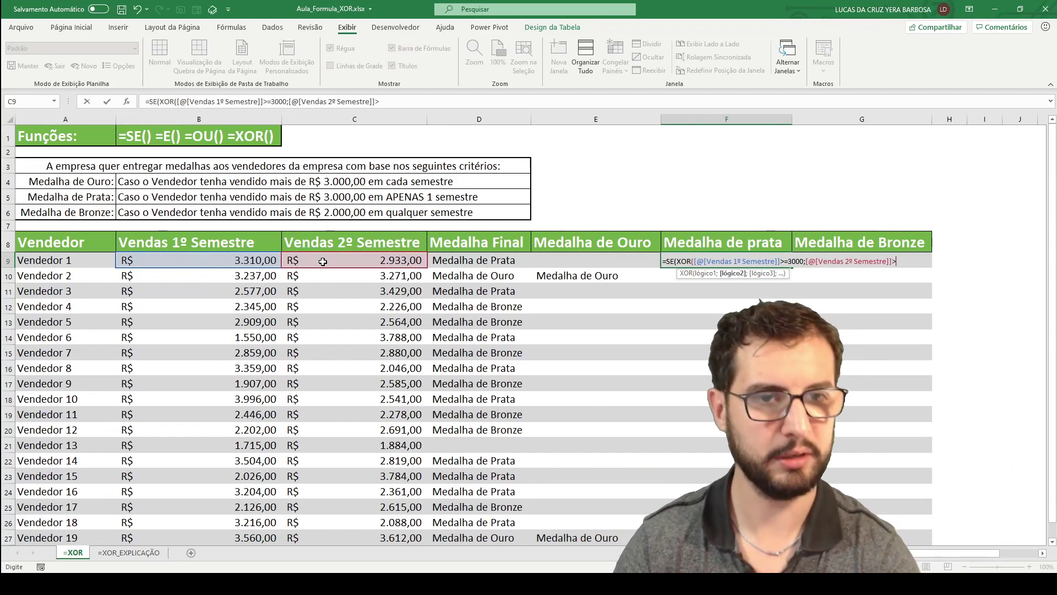
pyautogui.write('=3000)')
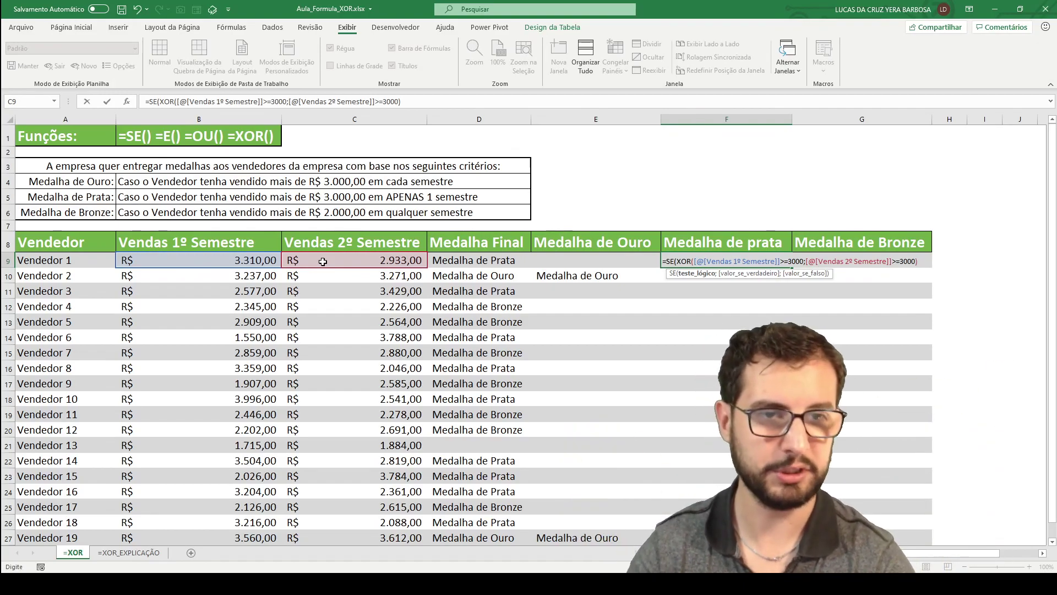
# - Complete the F9 formula with "Medalha de Prata" when true and empty text when false
pyautogui.write(';')
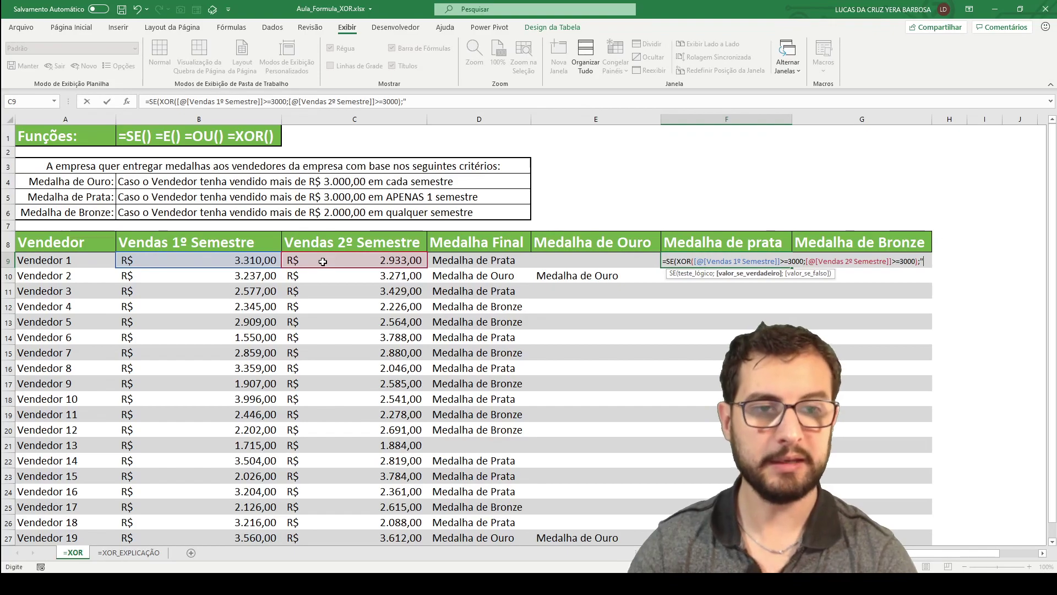
pyautogui.write('"m')
pyautogui.press('BackSpace')
pyautogui.write('Medalha de Parata";""')
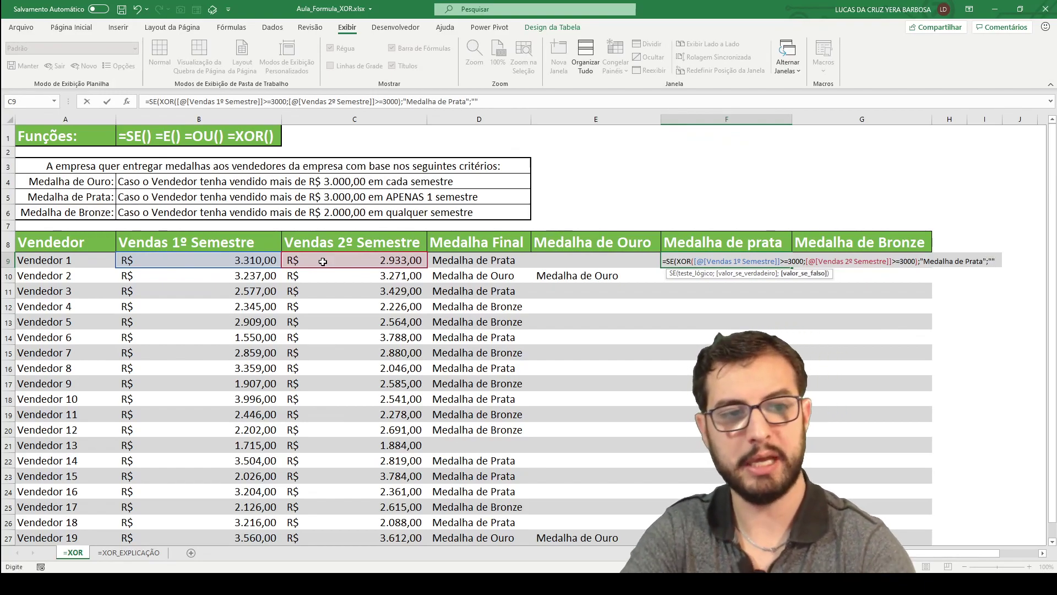
pyautogui.write(')')
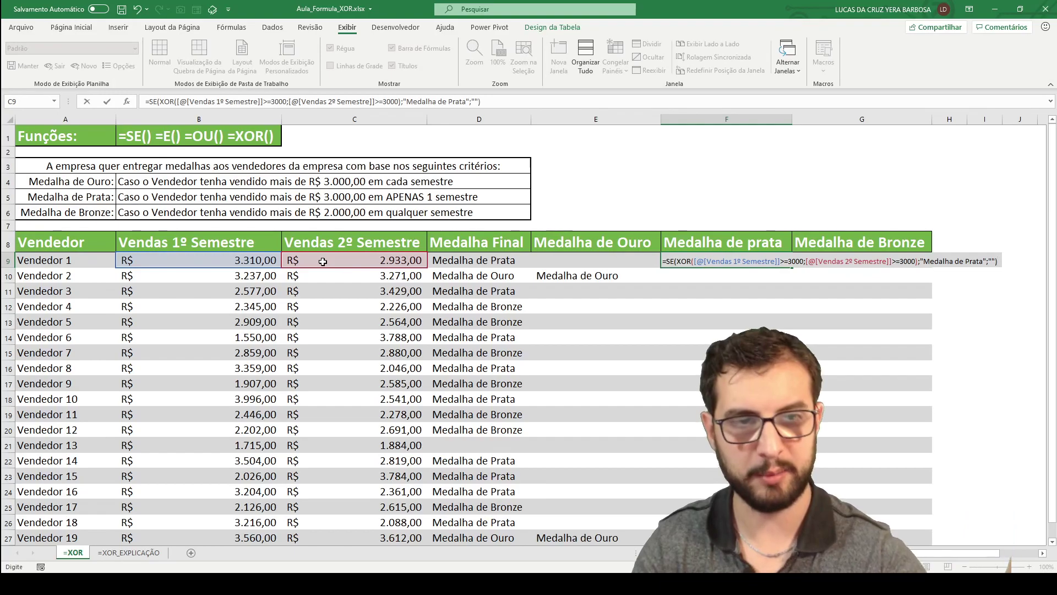
pyautogui.press('Return')
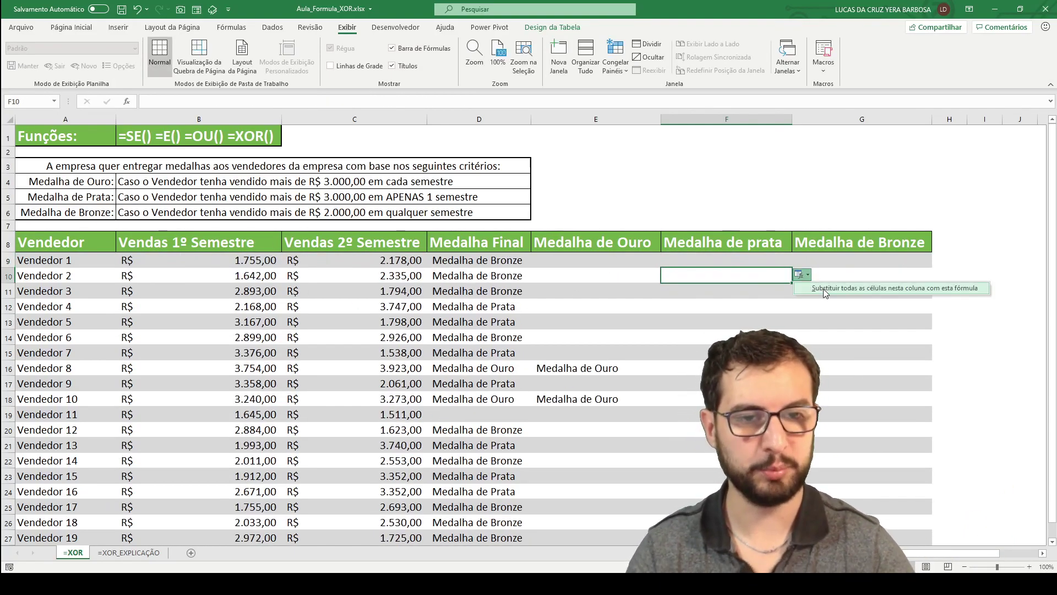
# - Fill the silver medal formula from F9 down the whole Medalha de prata column
pyautogui.click(809, 288)
pyautogui.click(722, 260)
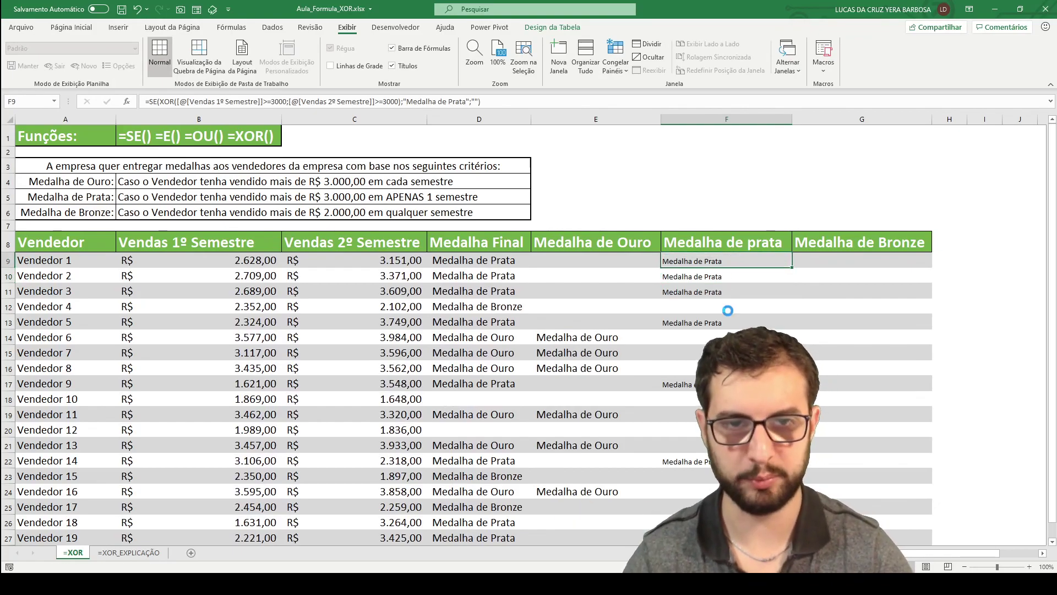
pyautogui.hotkey('ctrl', 'c')
pyautogui.scroll(-5, 727, 319)
pyautogui.keyDown('shift'); pyautogui.click(710, 318); pyautogui.keyUp('shift')
pyautogui.hotkey('ctrl', 'v')
pyautogui.scroll(5, 709, 316)
pyautogui.press('Escape')
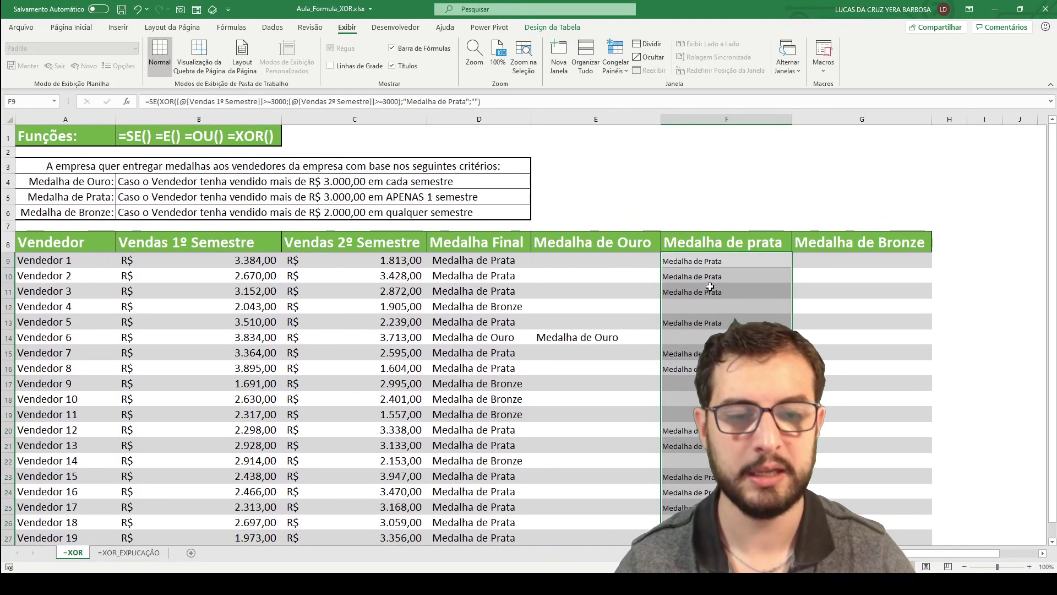
# - Check Vendedor 1's silver medal against the semester sales and read the Medalha de Bronze criterion in B6
pyautogui.click(709, 276)
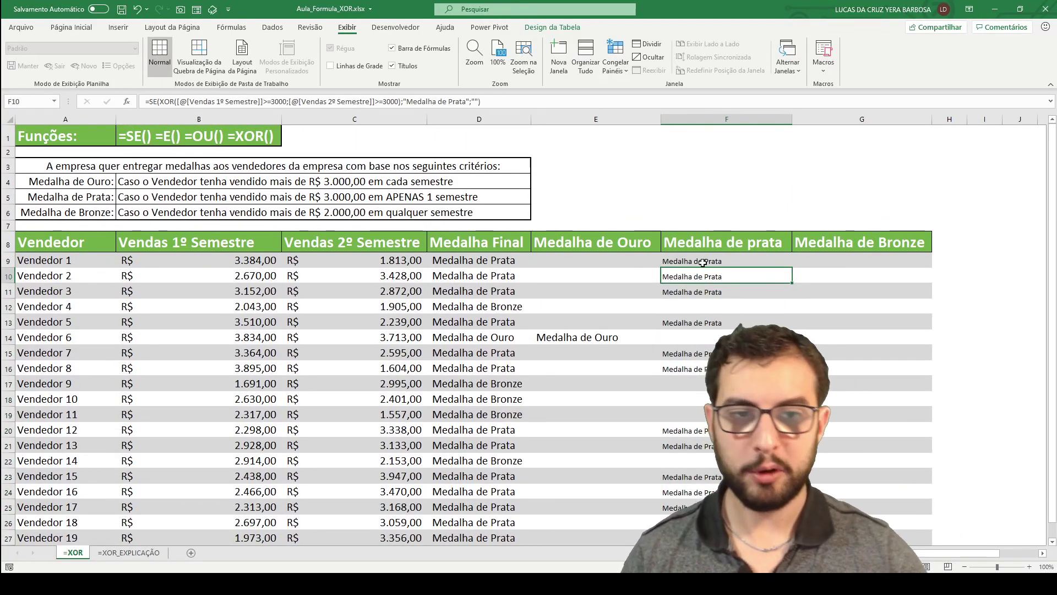
pyautogui.click(703, 261)
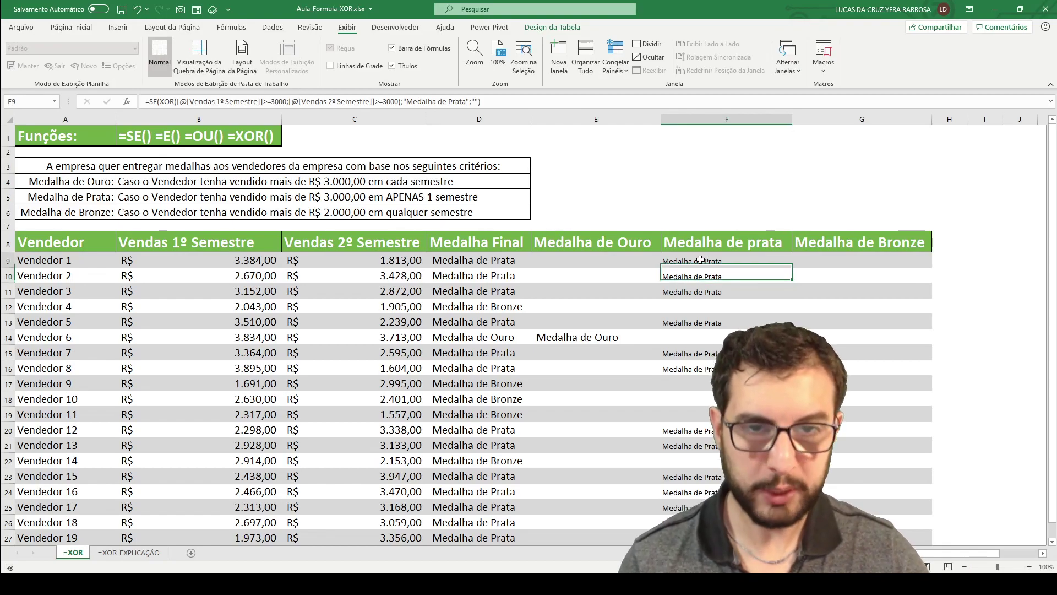
pyautogui.click(226, 263)
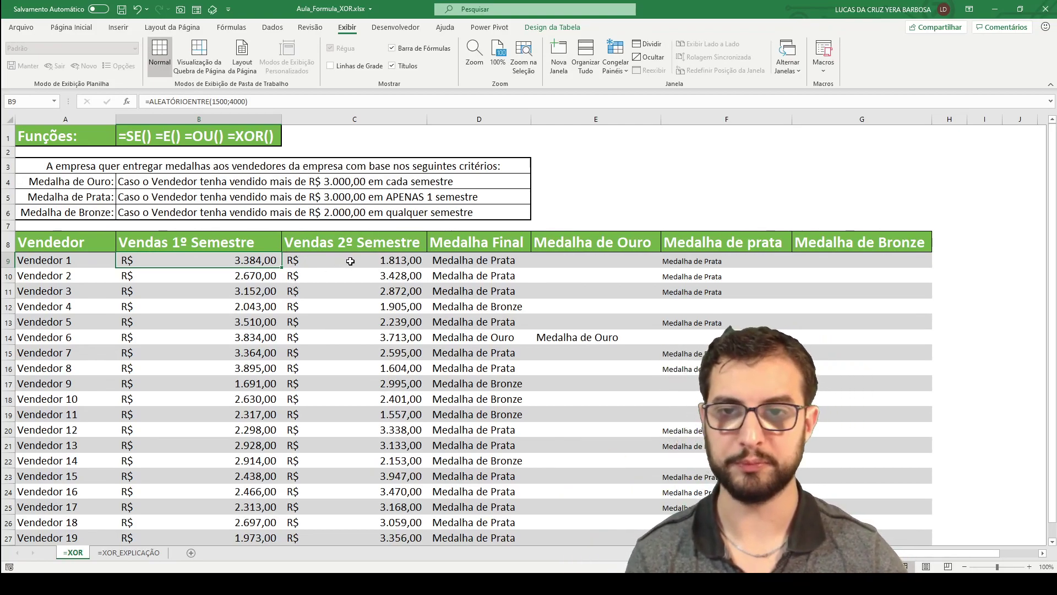
pyautogui.click(166, 215)
pyautogui.click(829, 260)
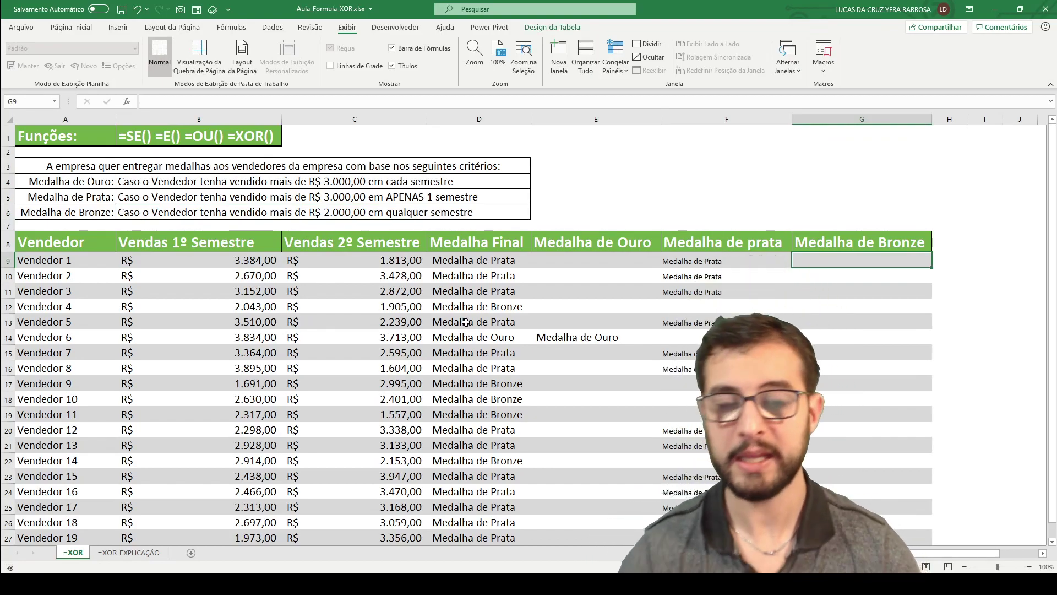
pyautogui.click(173, 215)
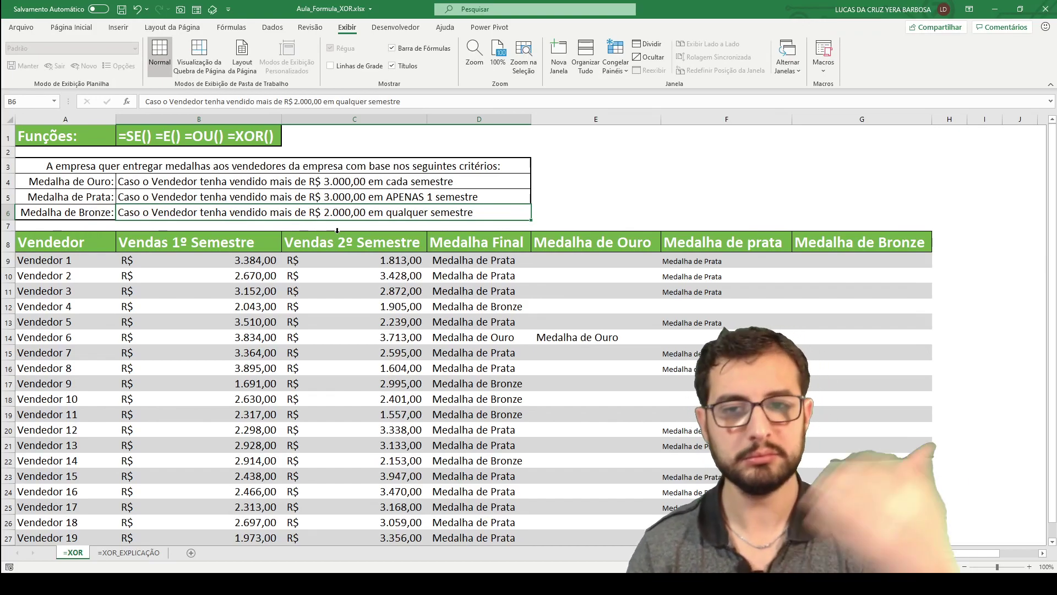
# - Start a SE formula in G9 with an OU test that either semester's sales are >=2000
pyautogui.click(836, 264)
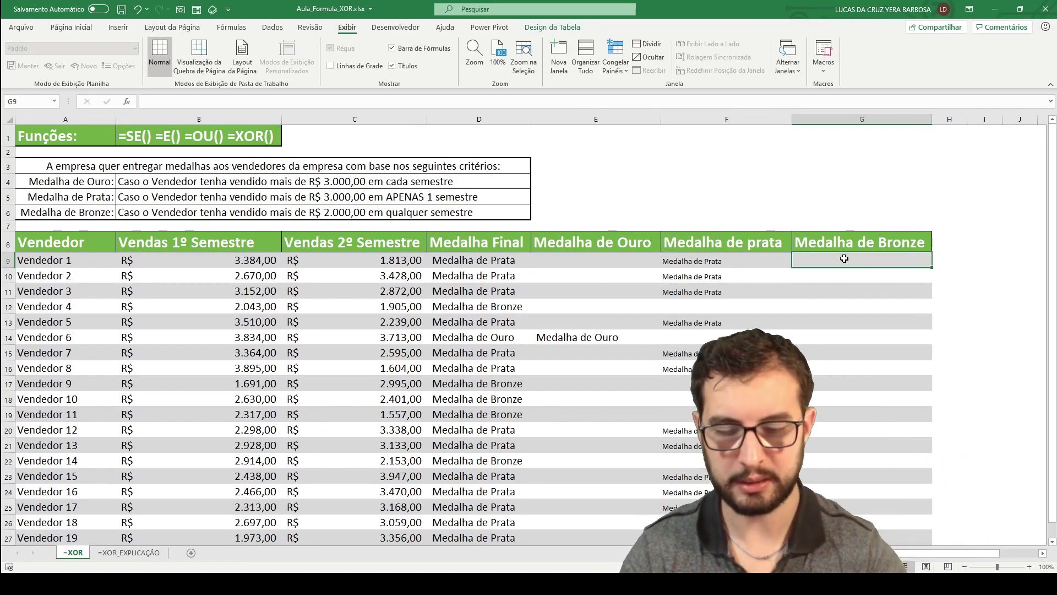
pyautogui.write('=SE(')
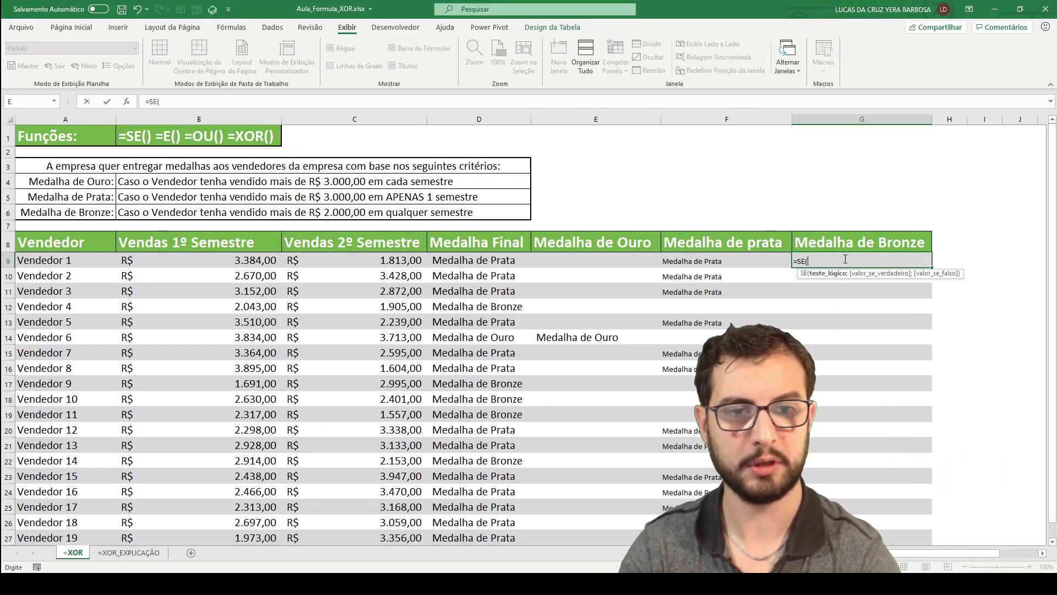
pyautogui.write('OU(')
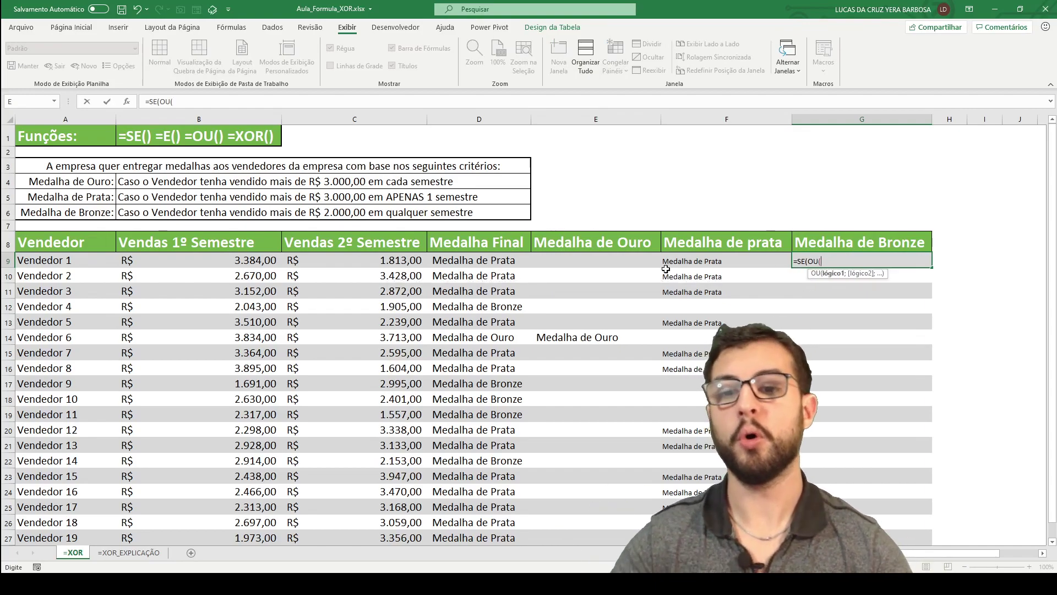
pyautogui.click(220, 260)
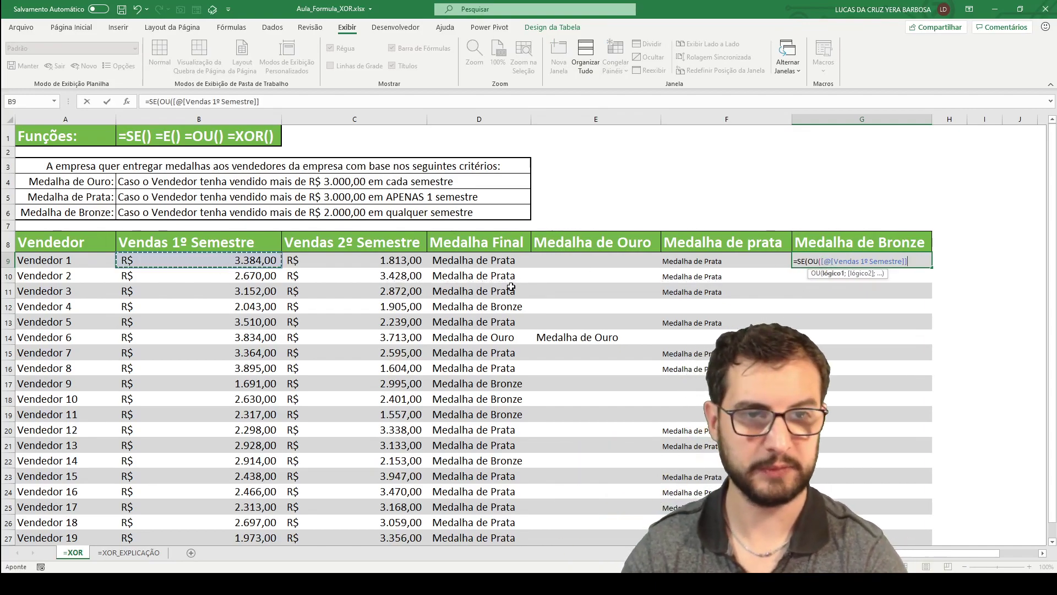
pyautogui.write('>=2000;[@[Vendas 2º Semestre')
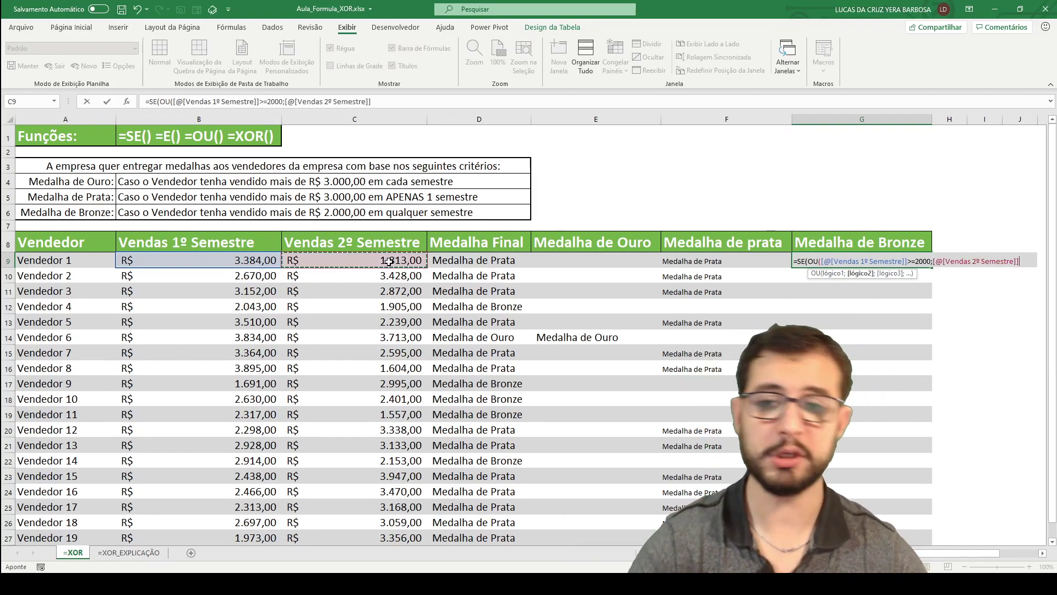
pyautogui.click(389, 261)
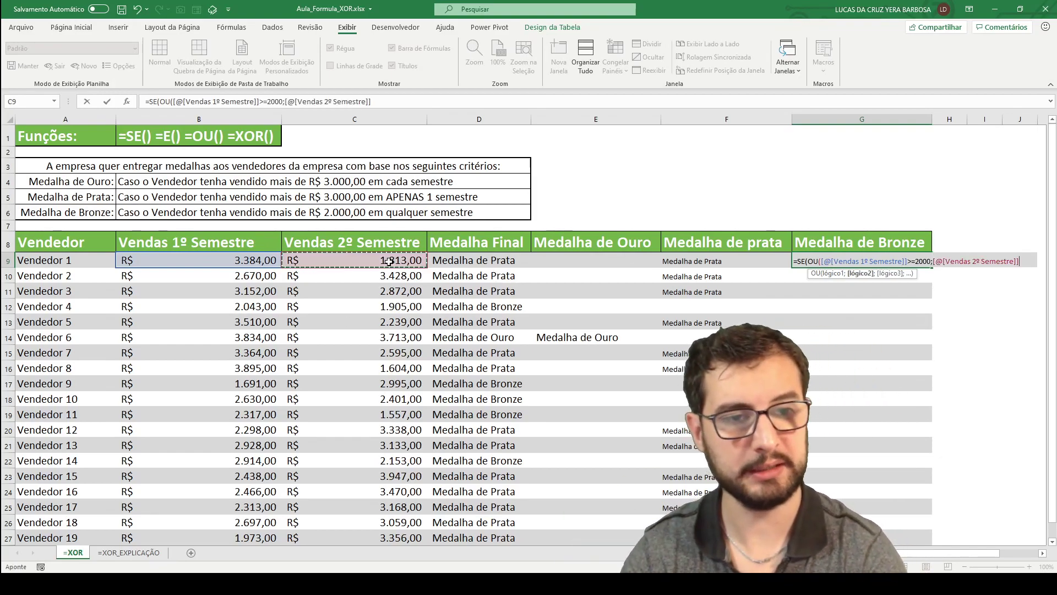
pyautogui.write('>=2000')
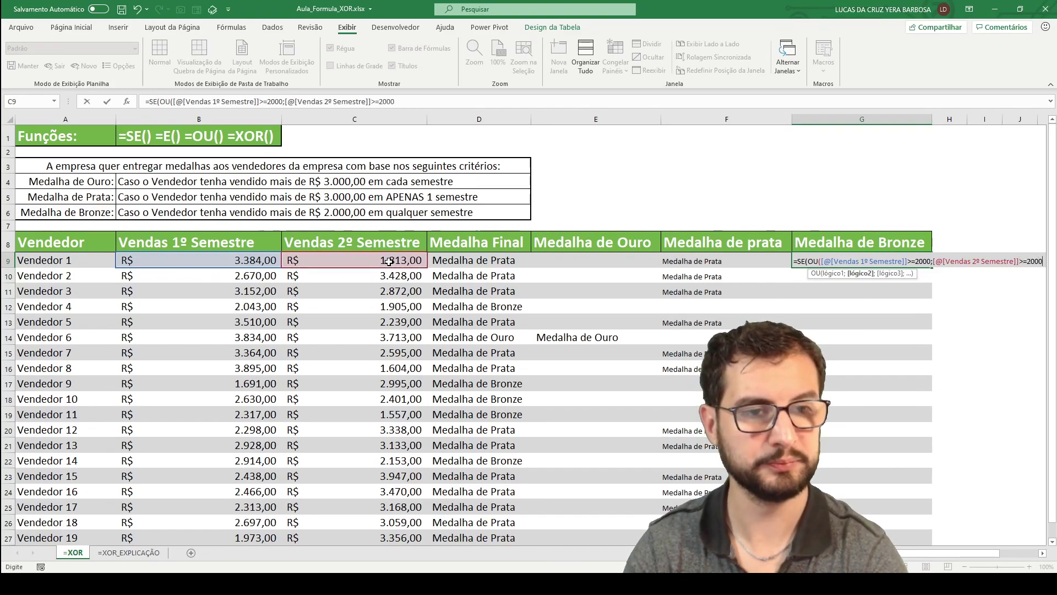
pyautogui.write(')')
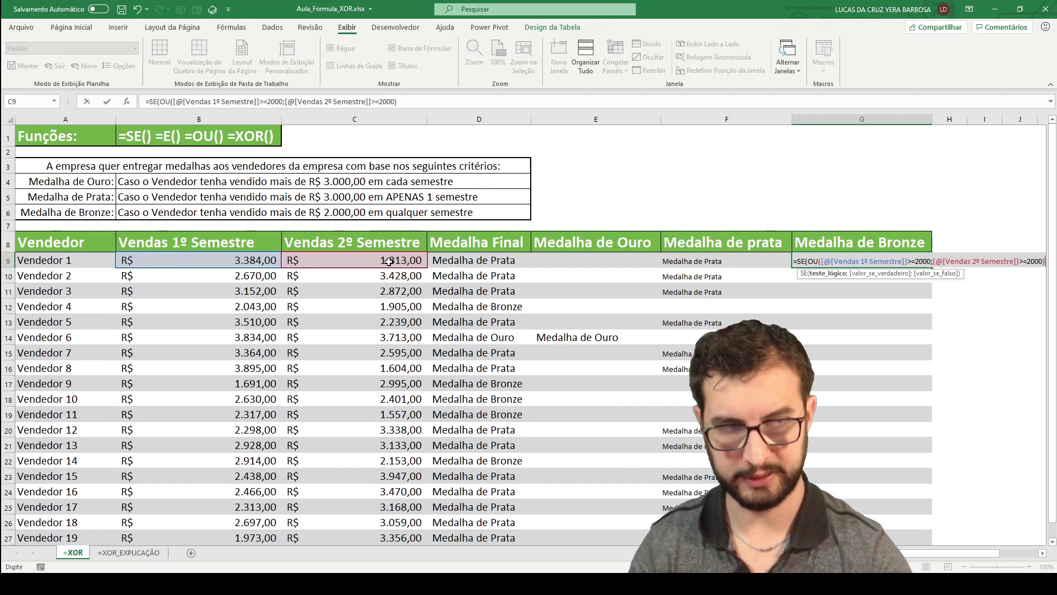
# - Complete the G9 formula with "Medalha de Bronze" or empty text, and apply it to the whole Medalha de Bronze column
pyautogui.write(';')
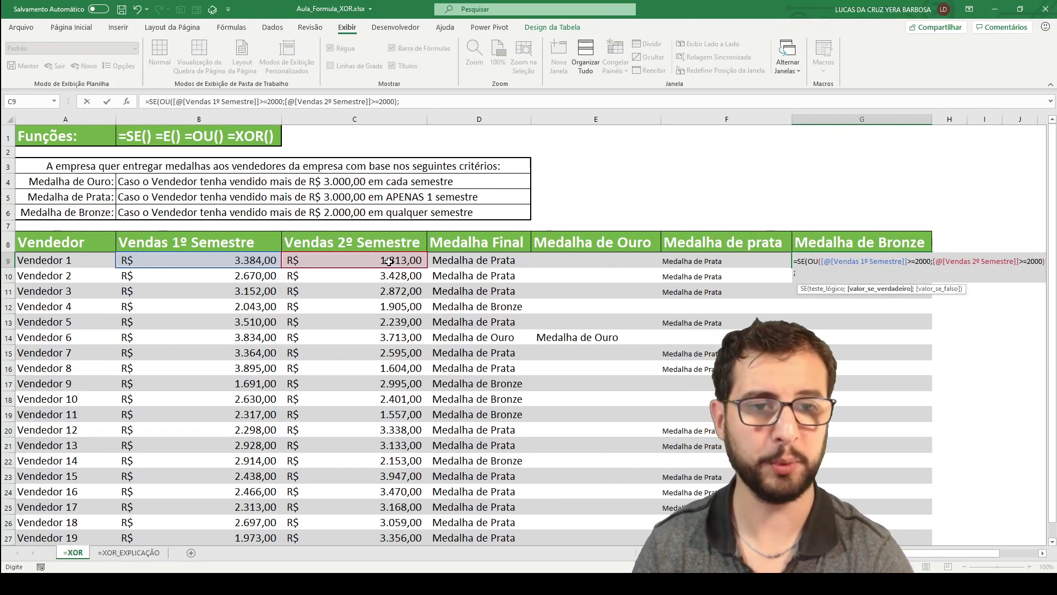
pyautogui.write('"Medalha de Bronze";')
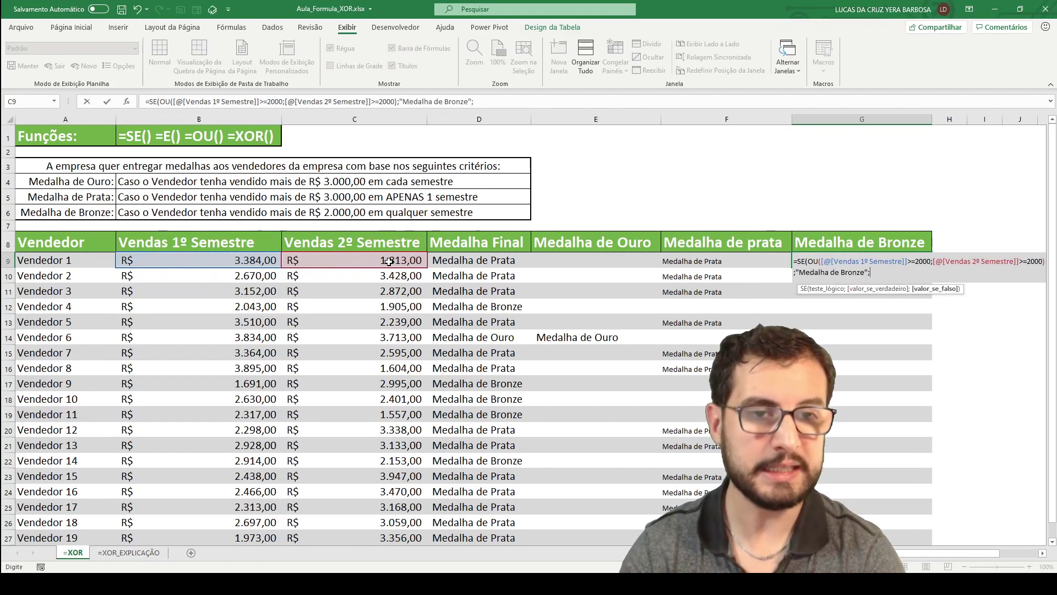
pyautogui.write('"")')
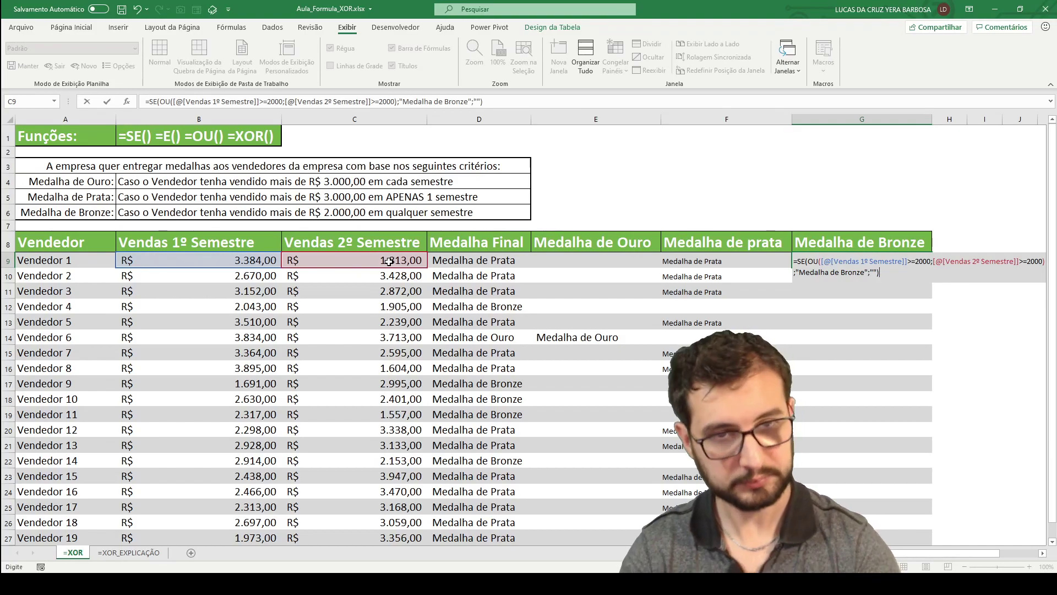
pyautogui.press('Return')
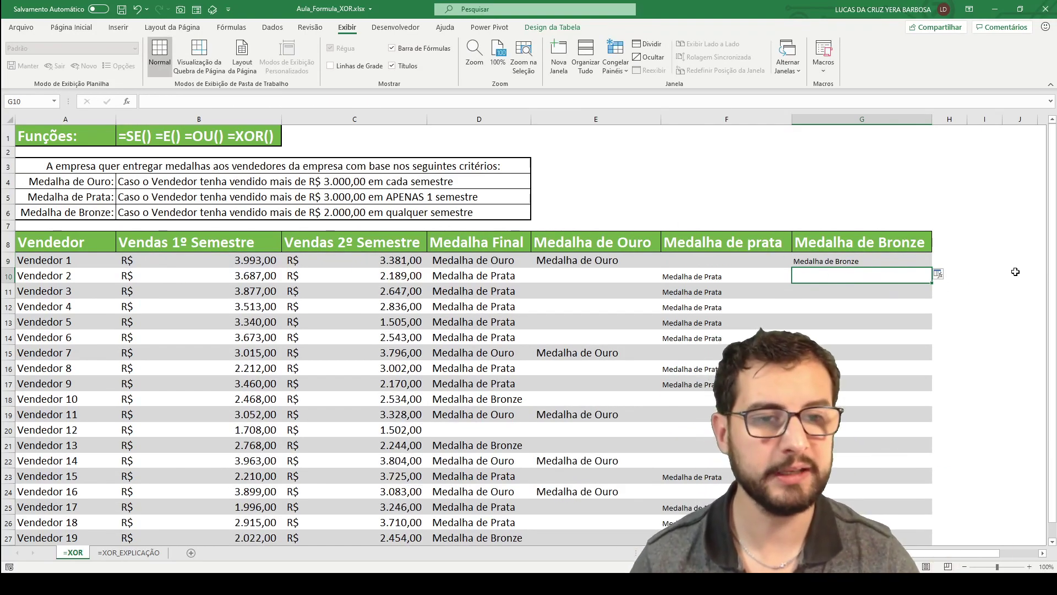
pyautogui.click(938, 274)
pyautogui.click(954, 286)
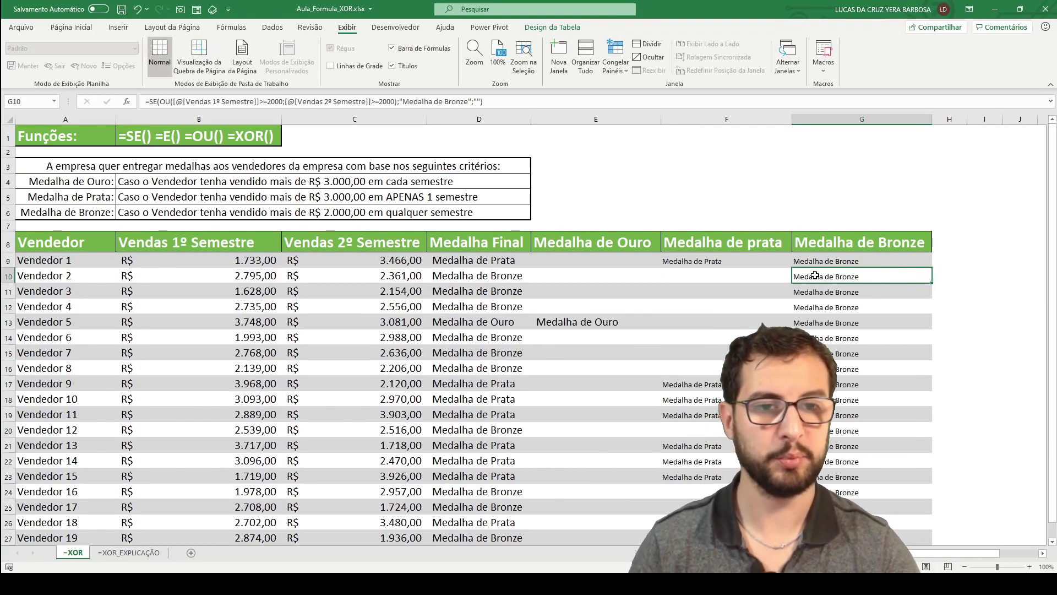
# - Compare Vendedor 1's silver and bronze medal formulas in row 9 with the Medalha Final cell
pyautogui.click(813, 263)
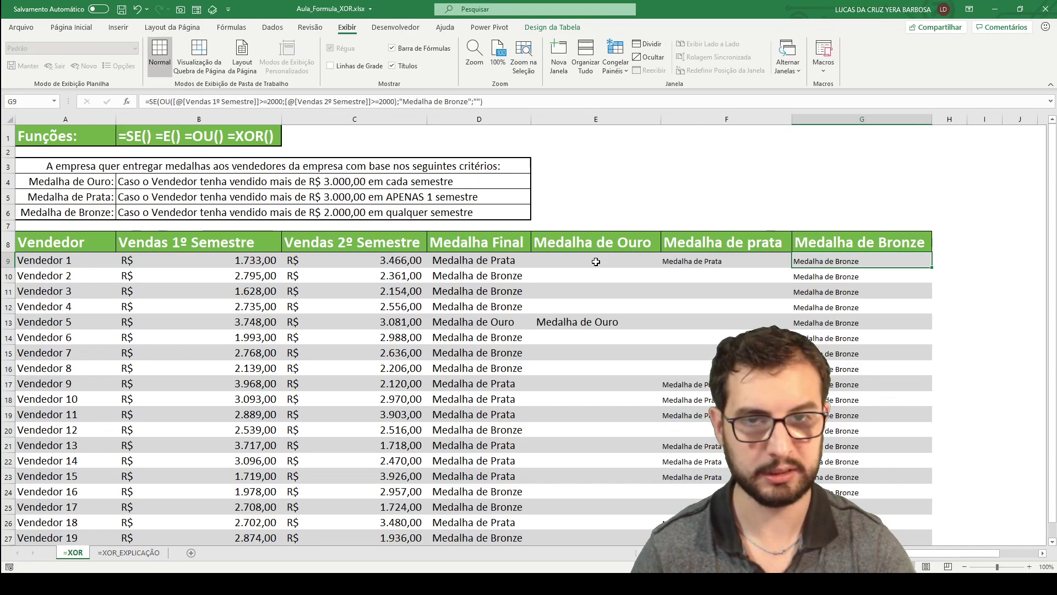
pyautogui.click(705, 261)
pyautogui.click(805, 260)
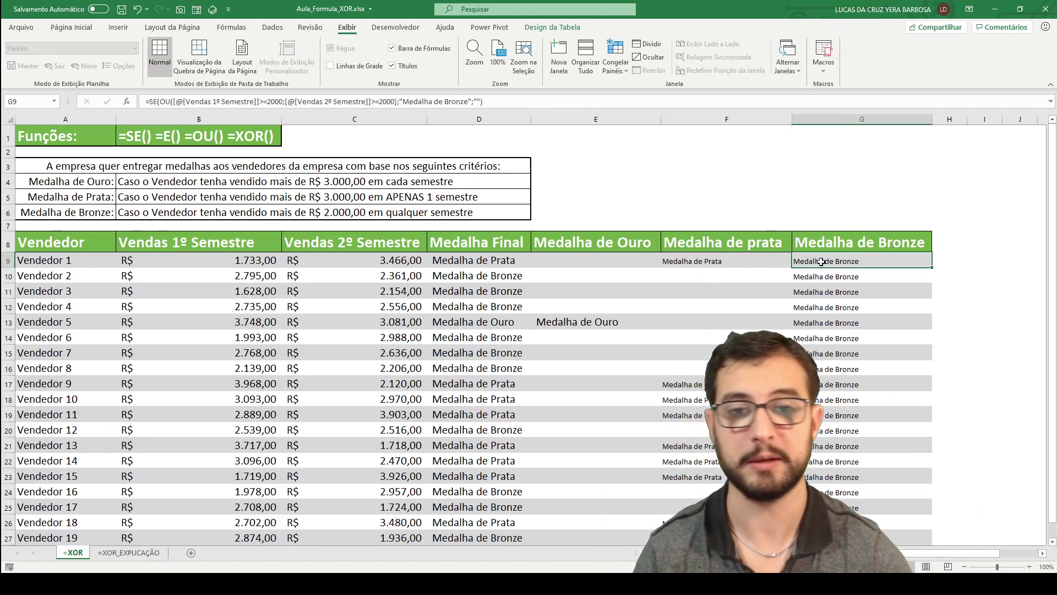
pyautogui.click(481, 263)
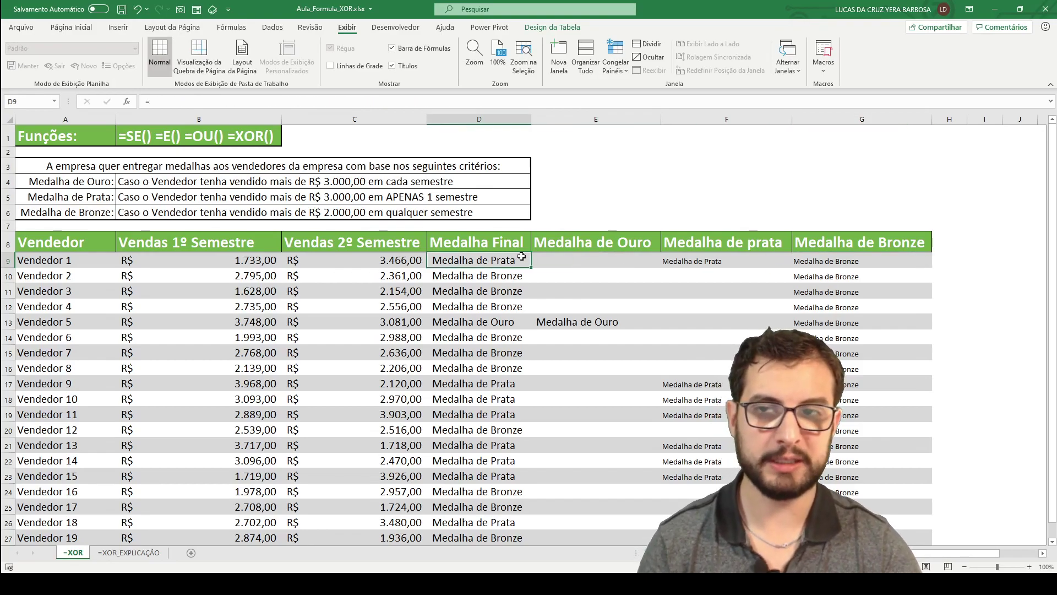
# - Examine the gold, silver and bronze tests nested in Vendedor 1's Medalha Final formula in D9
pyautogui.doubleClick(443, 119)
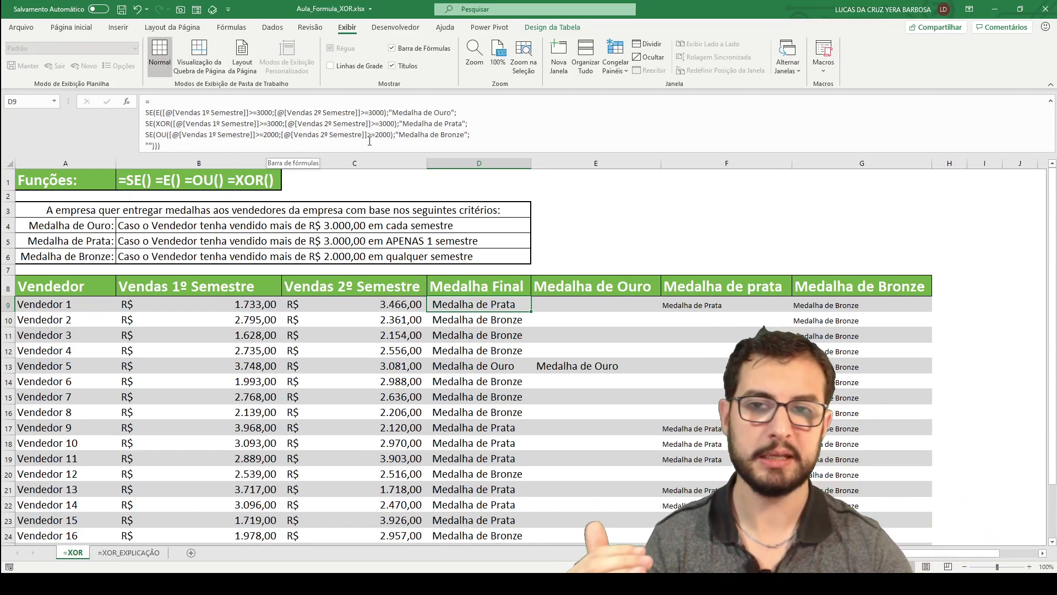
pyautogui.moveTo(387, 112); pyautogui.dragTo(455, 112)
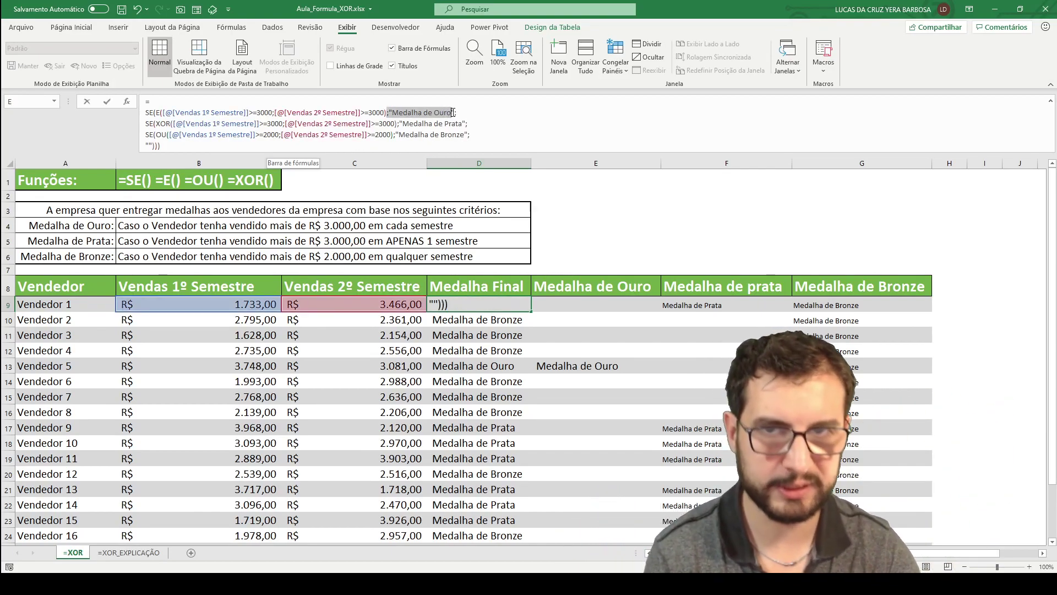
pyautogui.moveTo(394, 123); pyautogui.dragTo(465, 122)
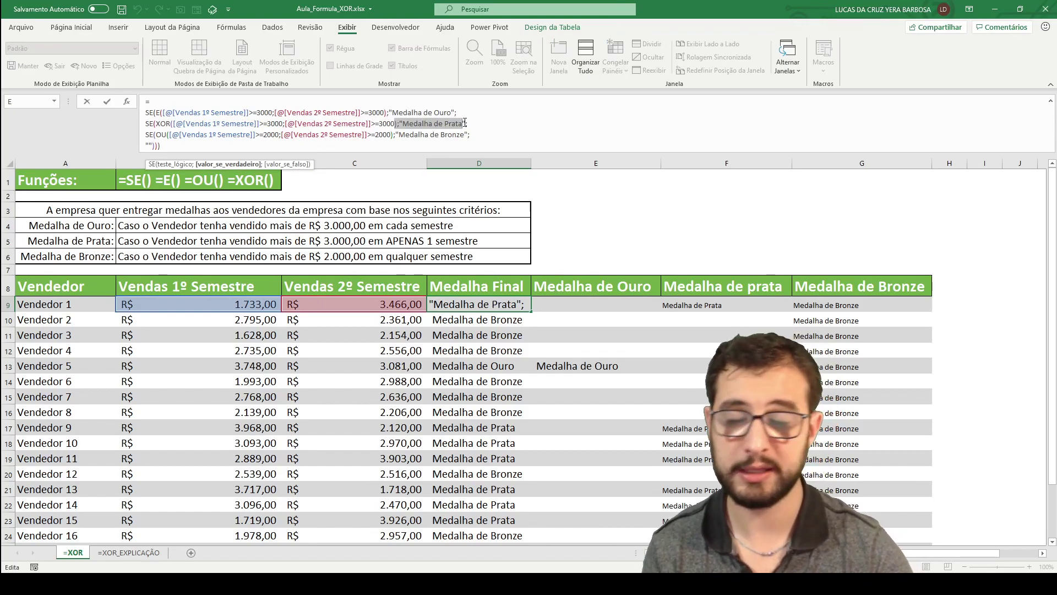
pyautogui.moveTo(375, 134); pyautogui.dragTo(460, 133)
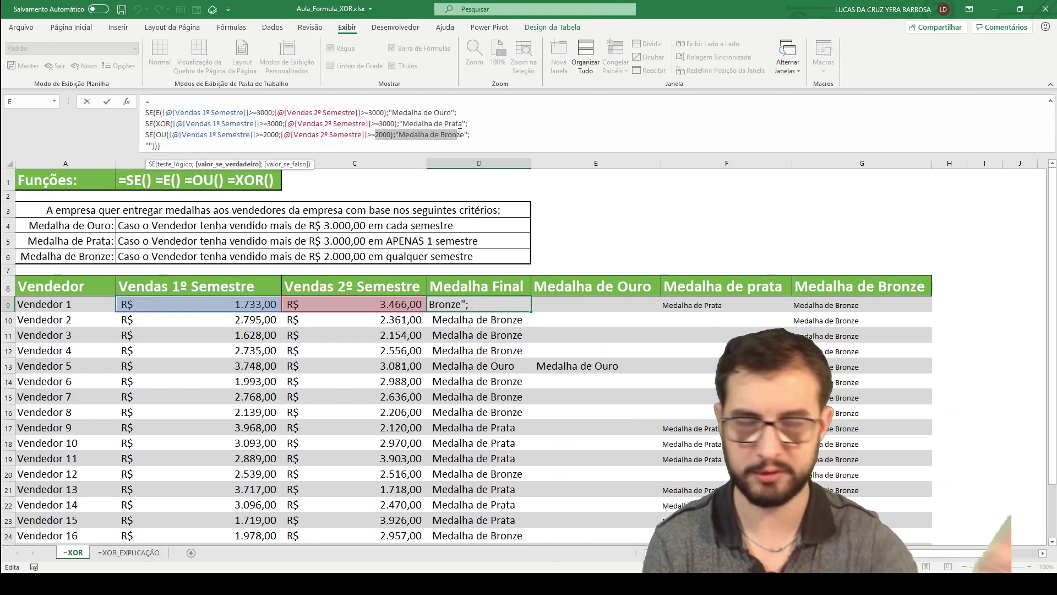
pyautogui.press('Escape')
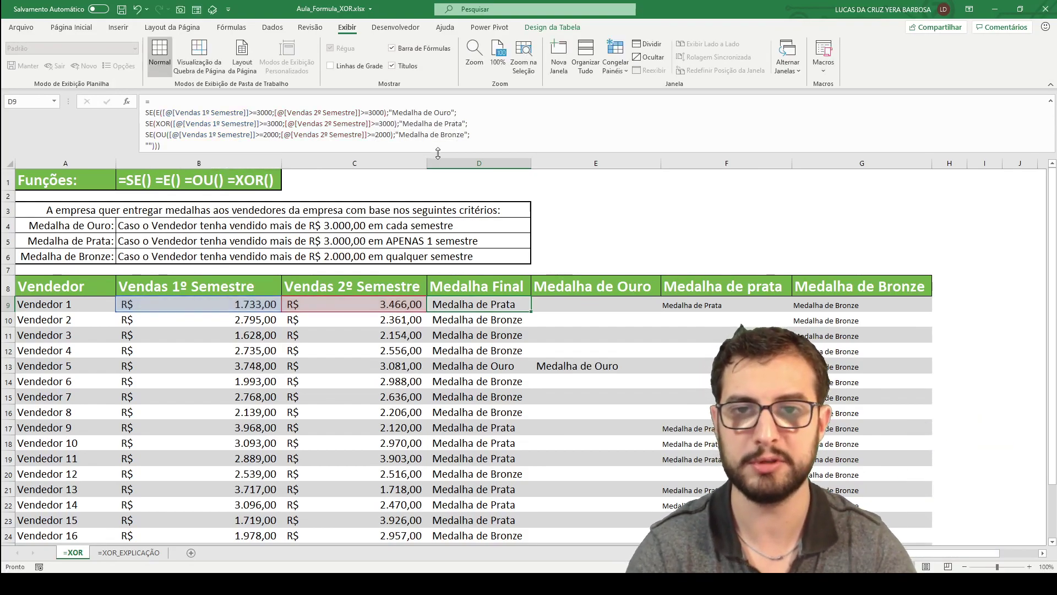
pyautogui.moveTo(437, 152); pyautogui.dragTo(439, 107)
# - Review Vendedor 1's separate gold, silver and bronze formulas in E9, F9 and G9, checking their E, XOR and OU tests
pyautogui.click(579, 257)
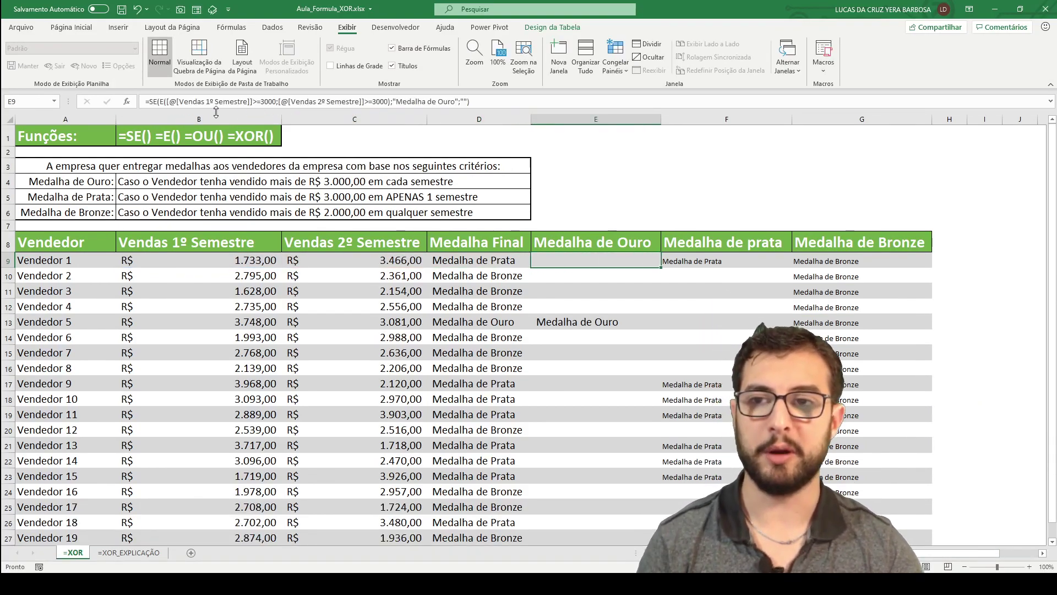
pyautogui.click(164, 102)
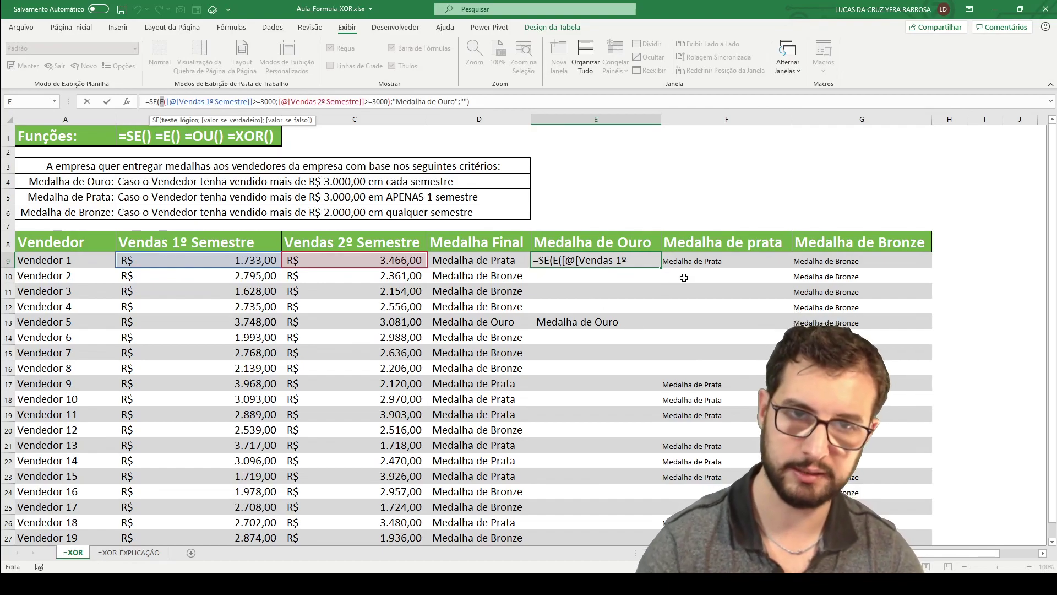
pyautogui.press('Escape')
pyautogui.click(702, 264)
pyautogui.click(169, 102)
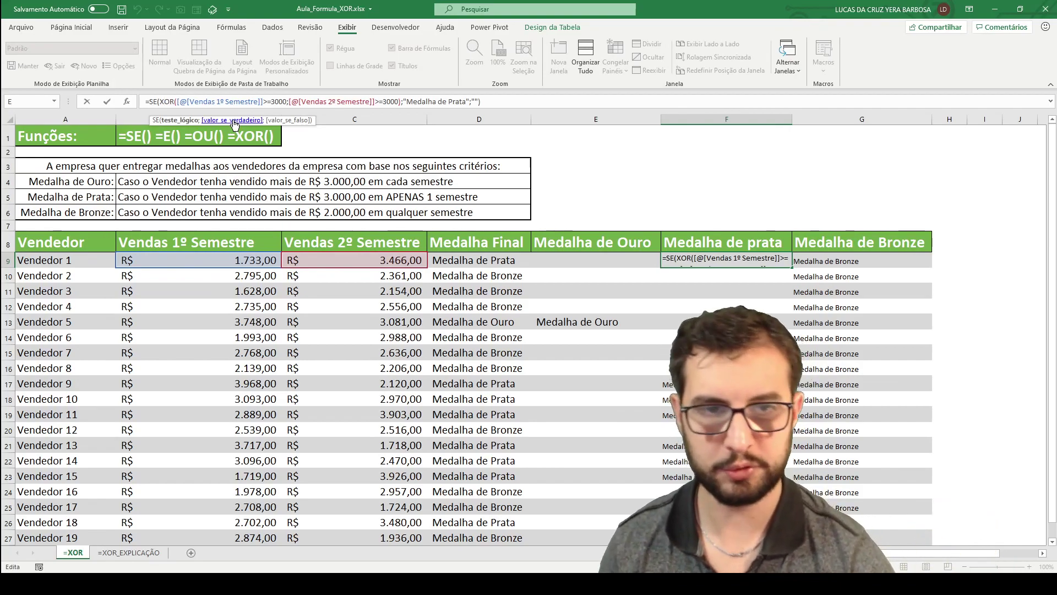
pyautogui.click(804, 265)
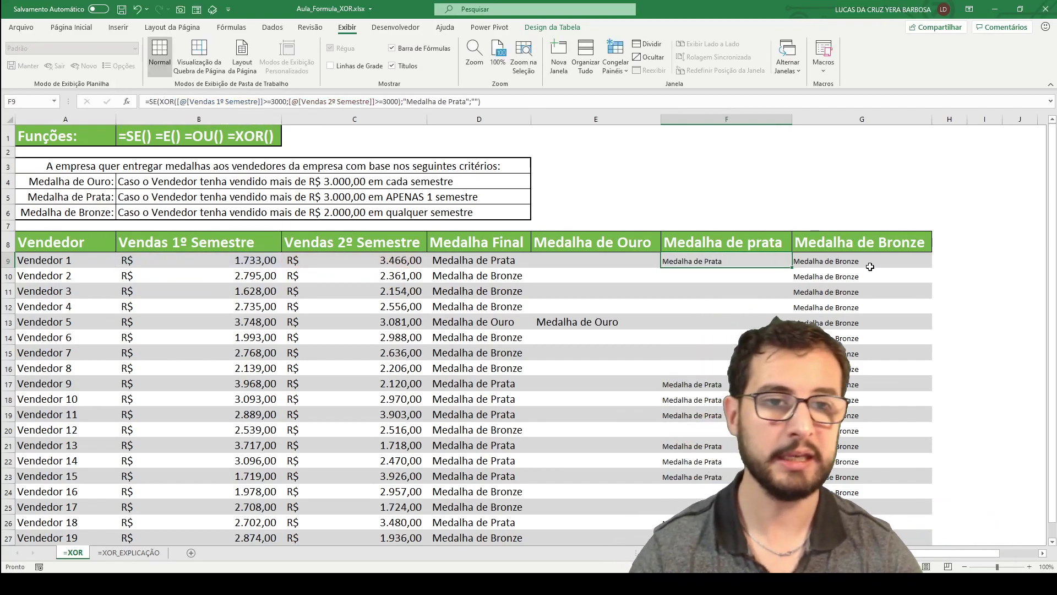
pyautogui.click(259, 102)
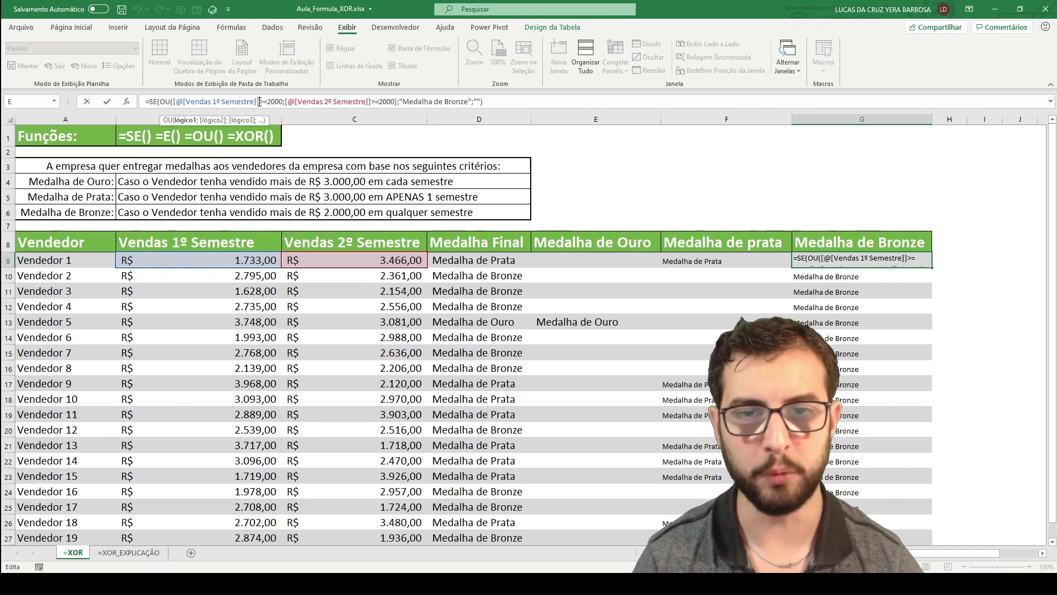
pyautogui.press('Return')
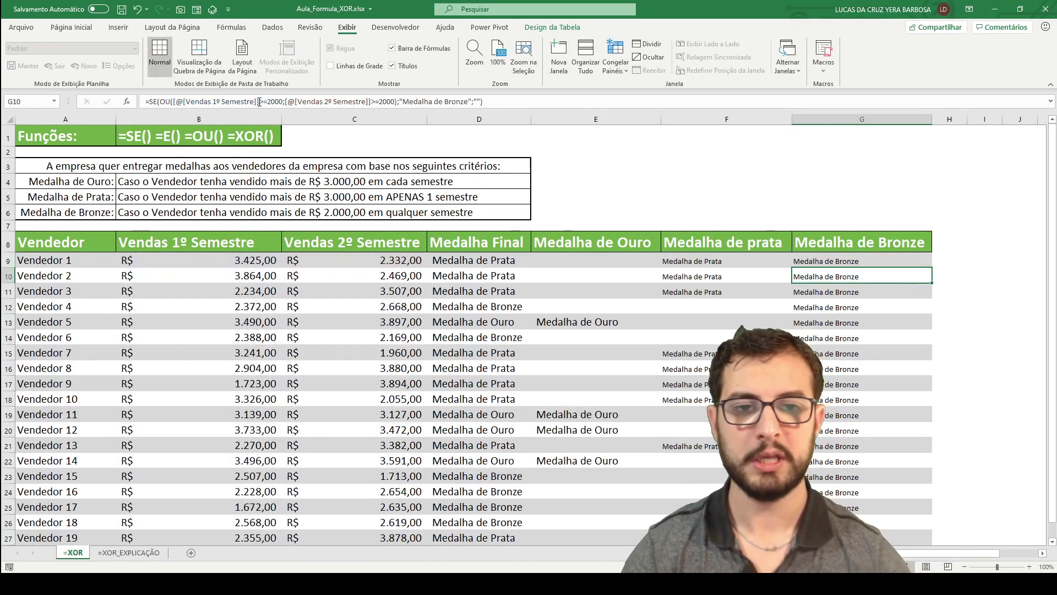
# - Show the full multi-line Medalha Final formula in D9 and compare it with the separate medal columns E to G
pyautogui.click(469, 264)
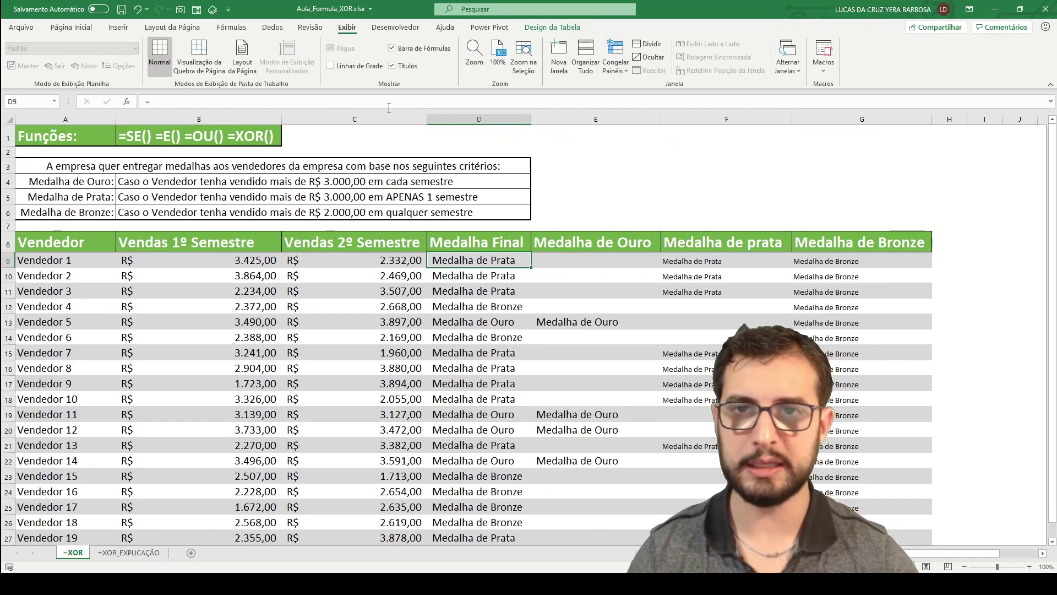
pyautogui.moveTo(387, 108); pyautogui.dragTo(401, 178)
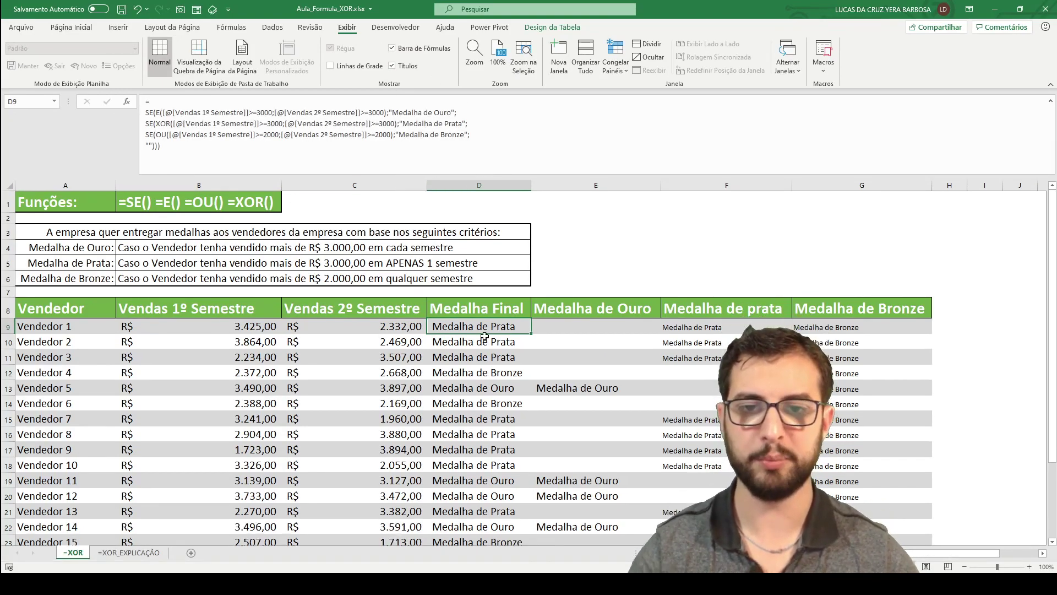
pyautogui.moveTo(594, 185); pyautogui.dragTo(868, 189)
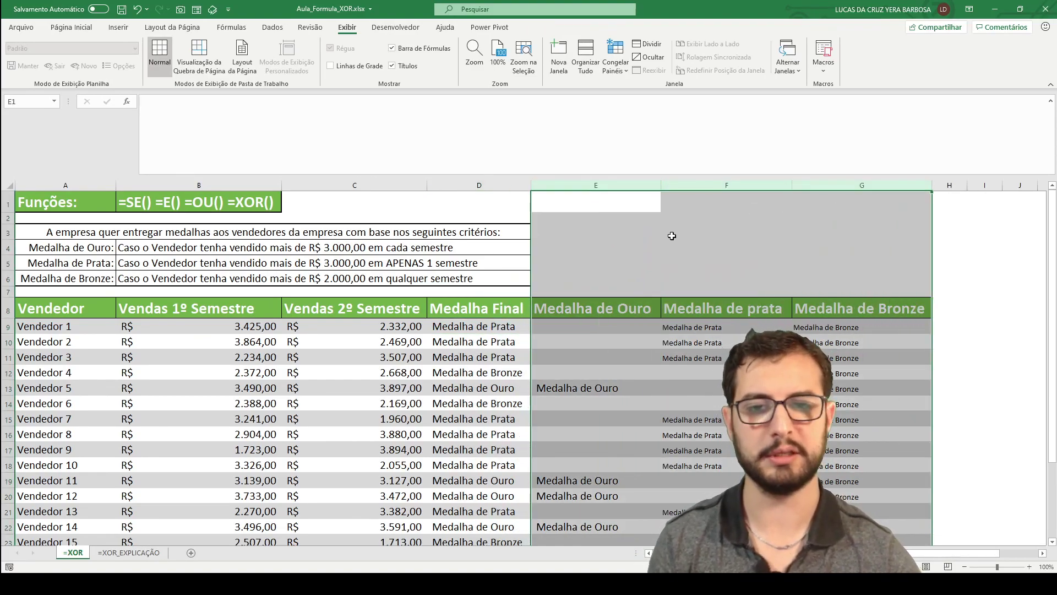
# - Clear the whole Medalha Final column from D9 to D28 and return to D9
pyautogui.click(479, 326)
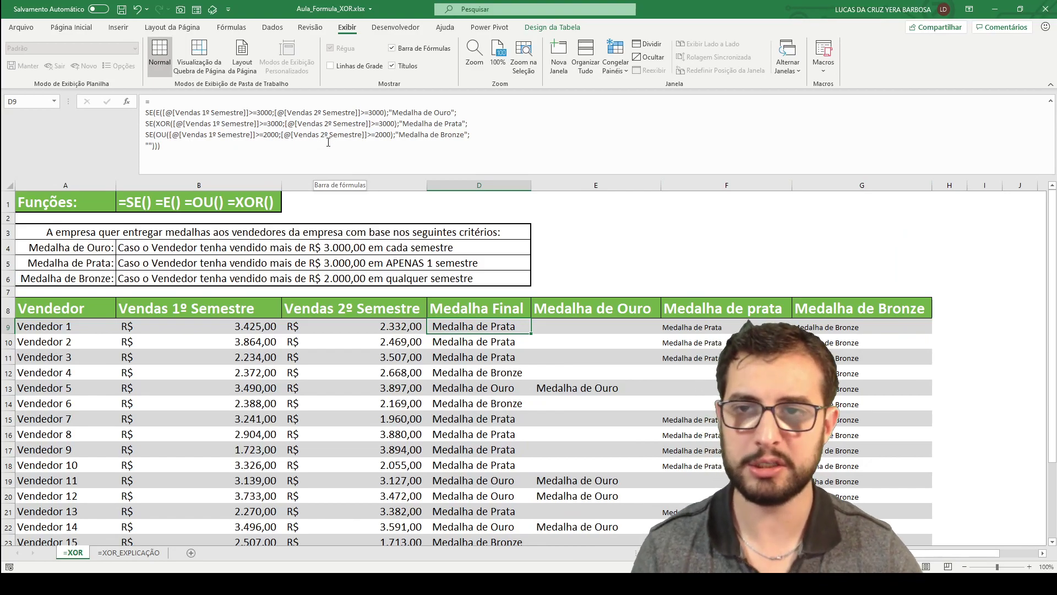
pyautogui.scroll(-3, 477, 319)
pyautogui.keyDown('shift'); pyautogui.click(473, 474); pyautogui.keyUp('shift')
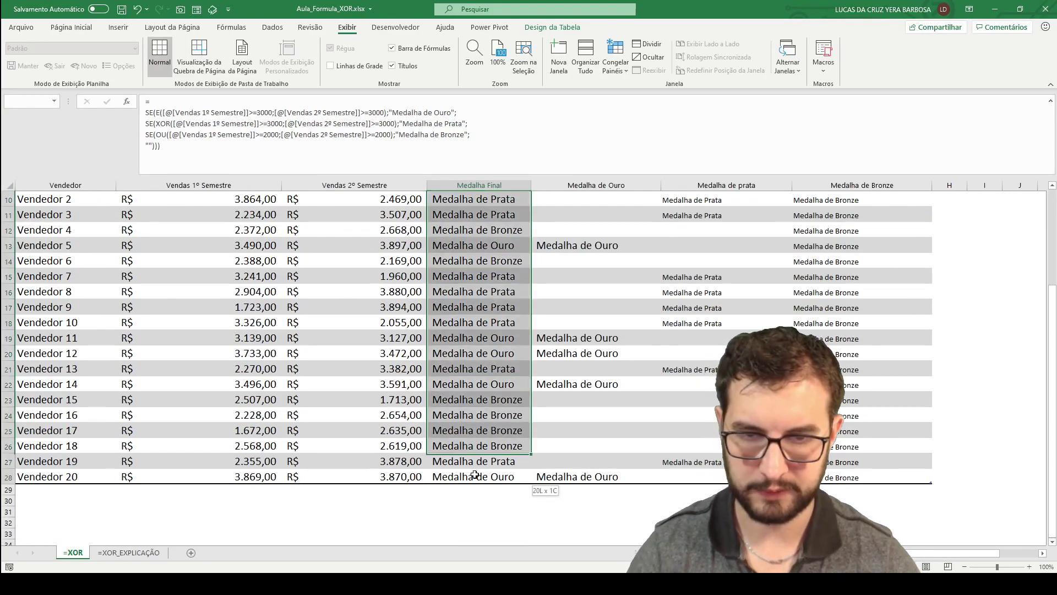
pyautogui.press('Delete')
pyautogui.scroll(3, 484, 435)
pyautogui.click(469, 325)
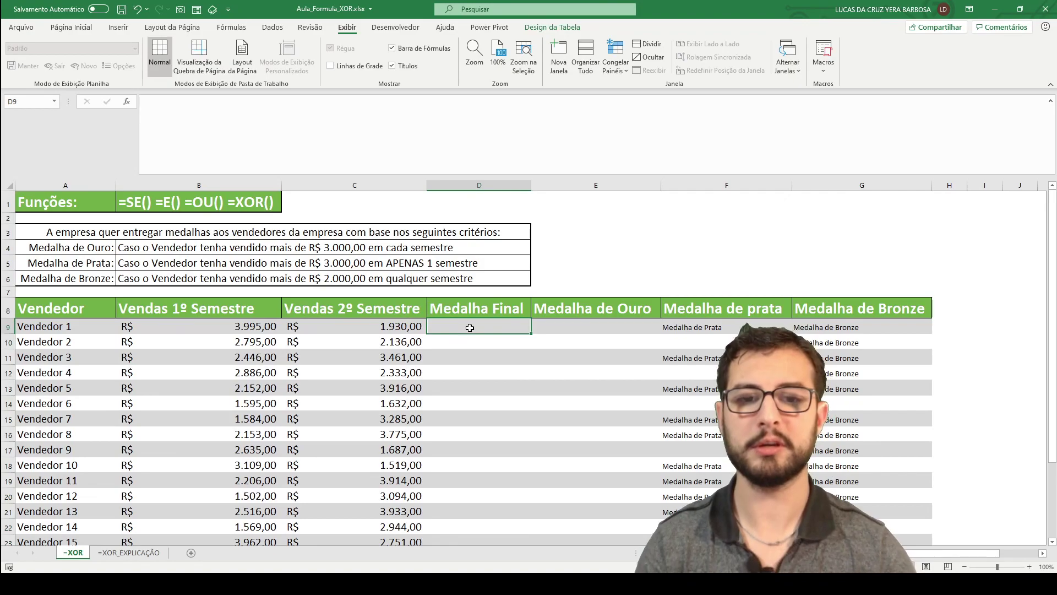
# - Copy the complete Medalha de Ouro formula text from E9 into the empty Medalha Final cell D9
pyautogui.click(571, 327)
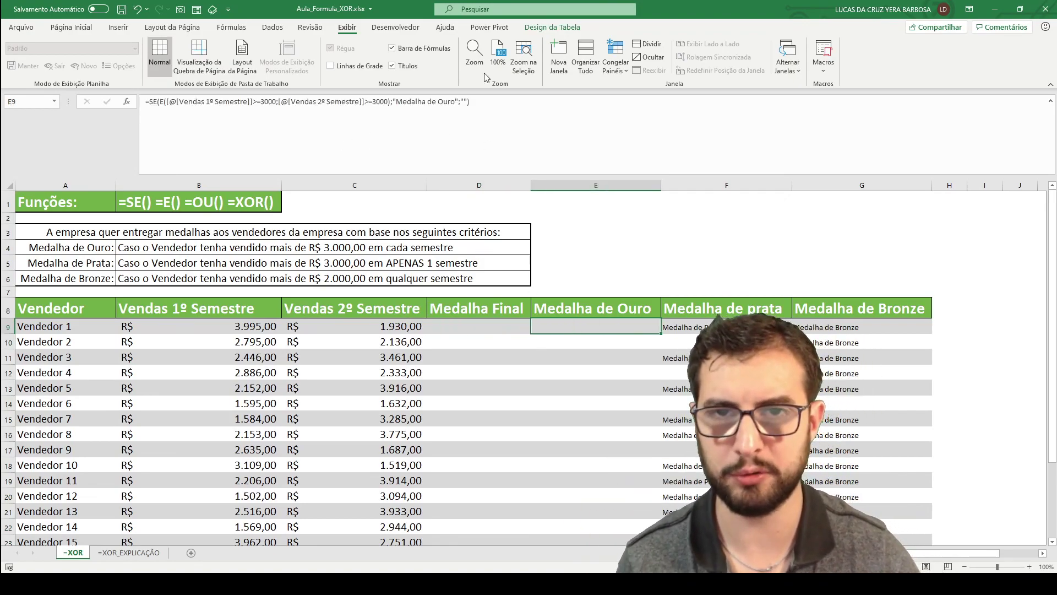
pyautogui.click(477, 103)
pyautogui.moveTo(477, 103); pyautogui.dragTo(145, 103)
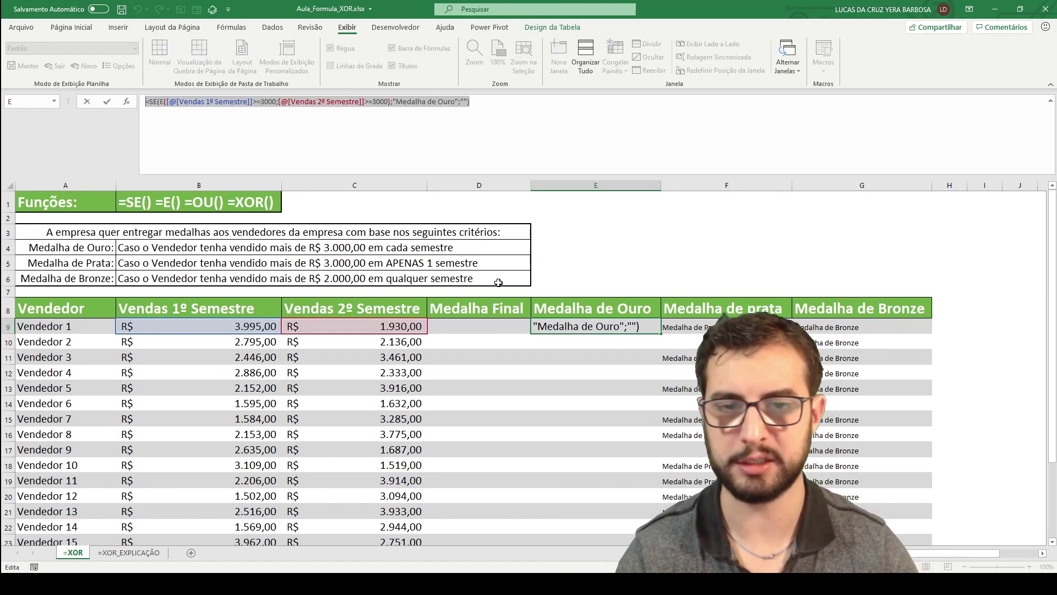
pyautogui.hotkey('ctrl', 'c')
pyautogui.press('Escape')
pyautogui.click(468, 326)
pyautogui.click(258, 132)
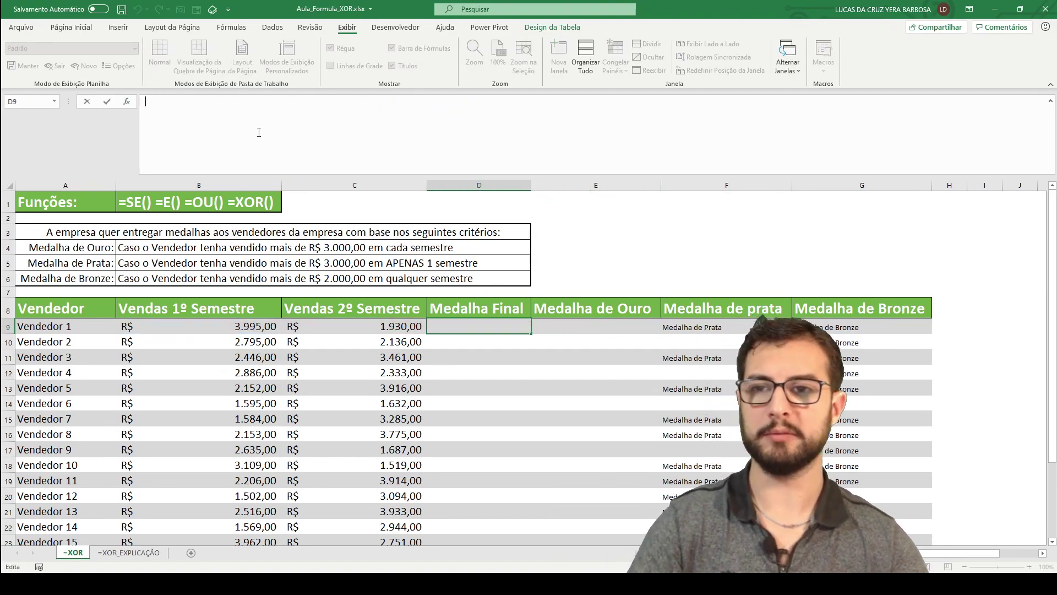
pyautogui.hotkey('ctrl', 'v')
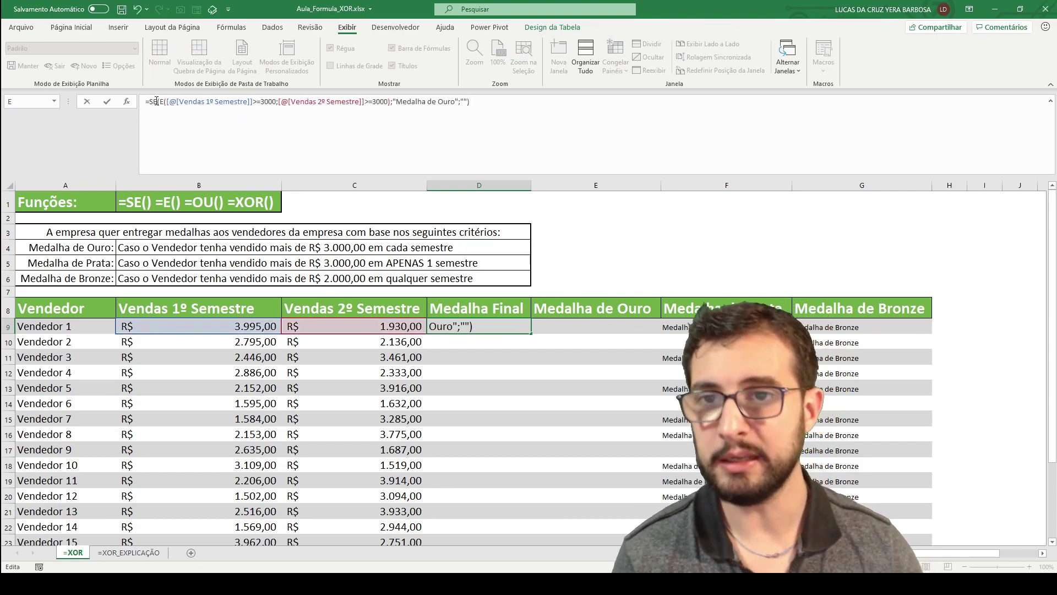
# - Split the D9 formula into lines after the equals sign and before the empty text "", and confirm it
pyautogui.click(157, 101)
pyautogui.write('(')
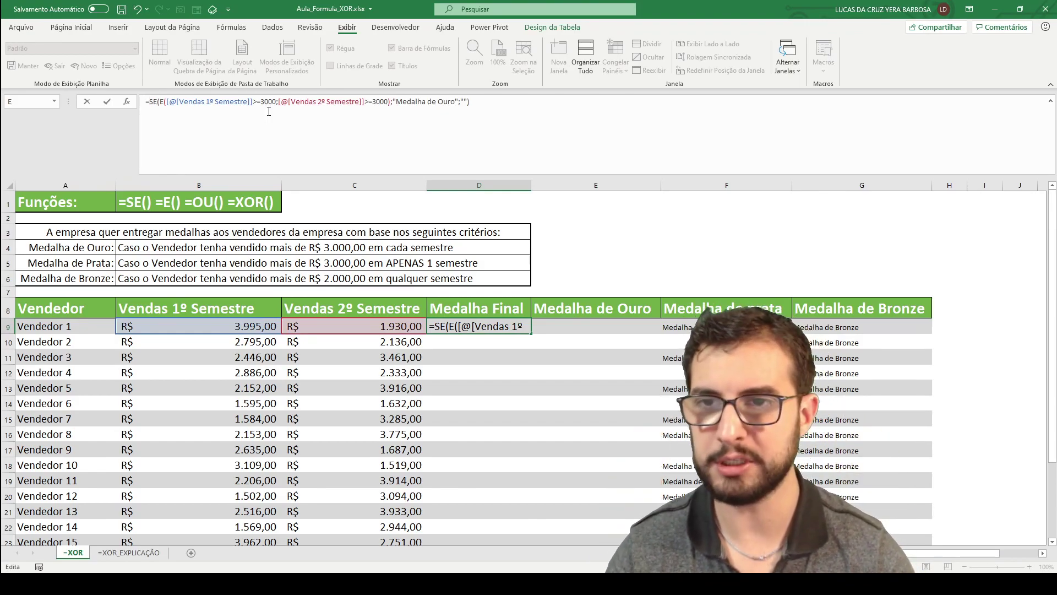
pyautogui.hotkey('alt', 'Return')
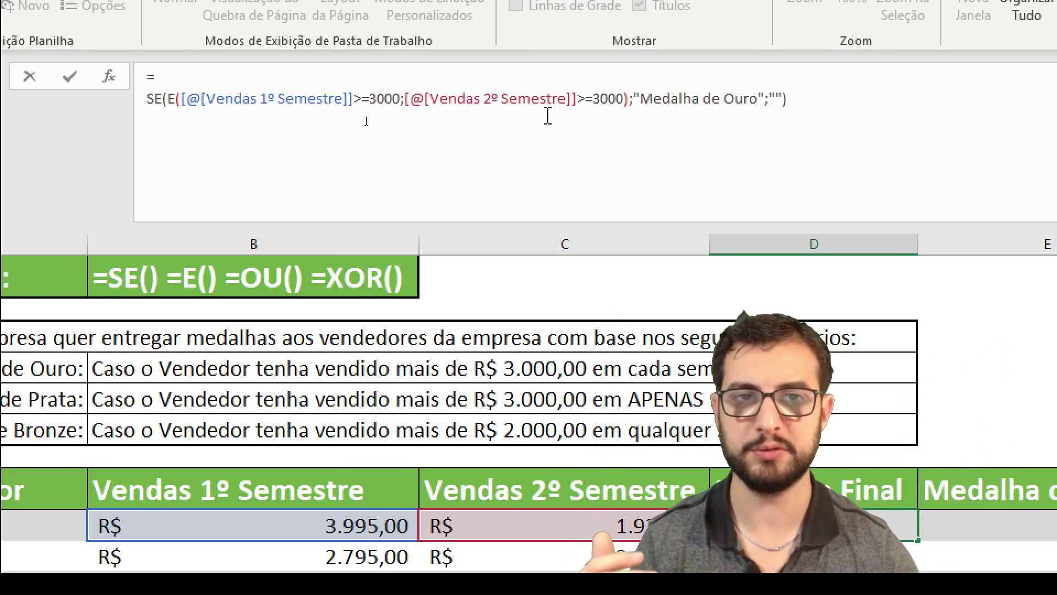
pyautogui.moveTo(154, 99); pyautogui.dragTo(712, 97)
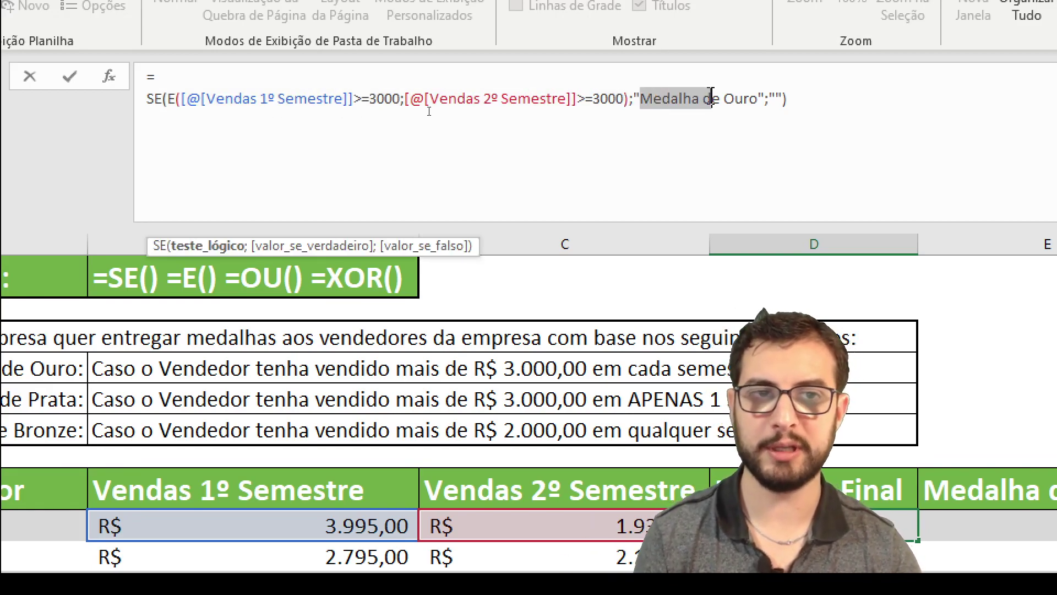
pyautogui.click(771, 100)
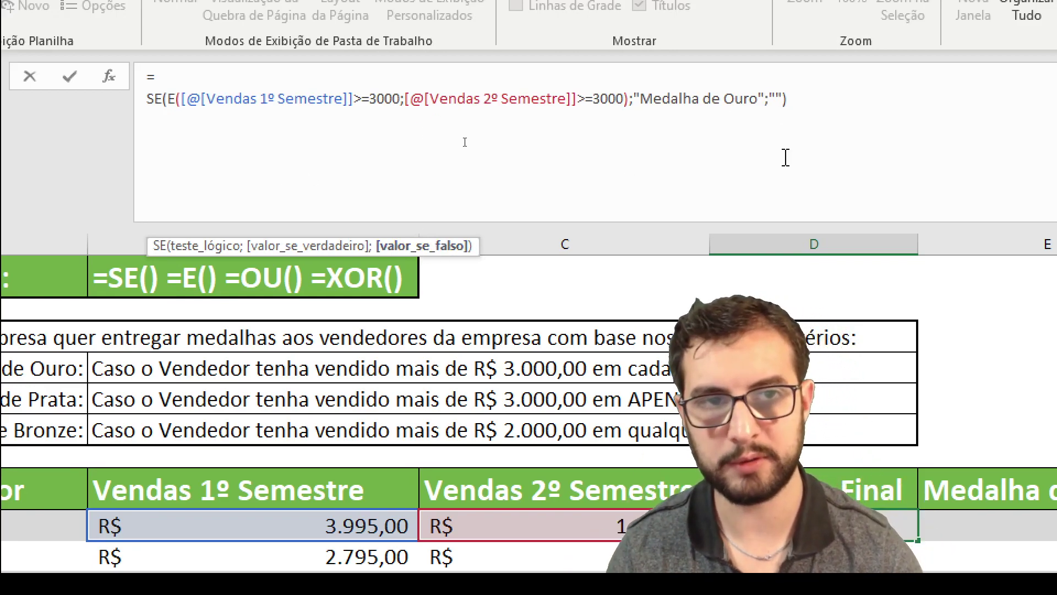
pyautogui.hotkey('alt', 'Return')
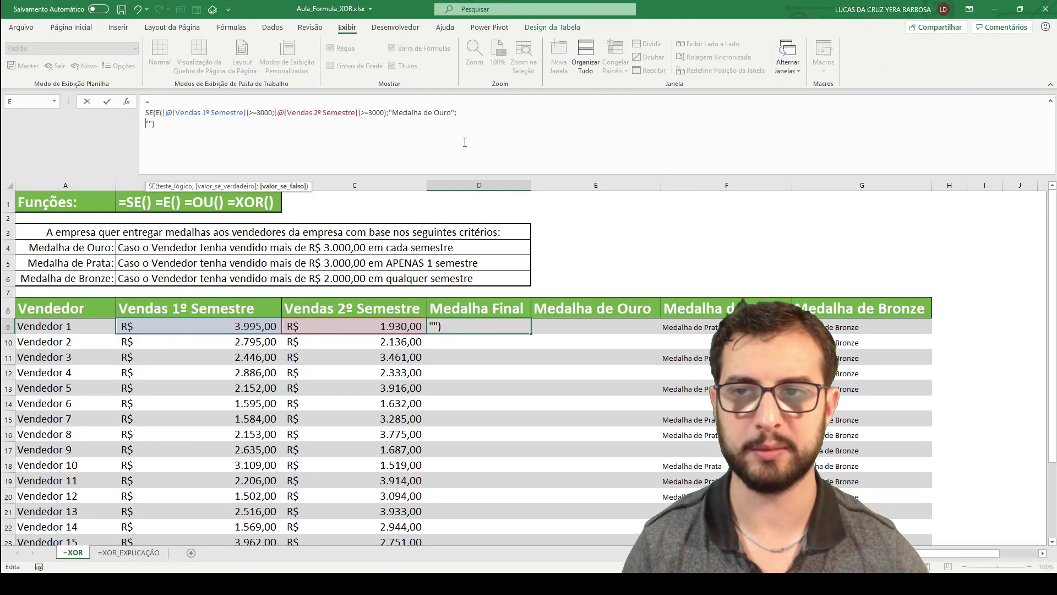
pyautogui.press('Return')
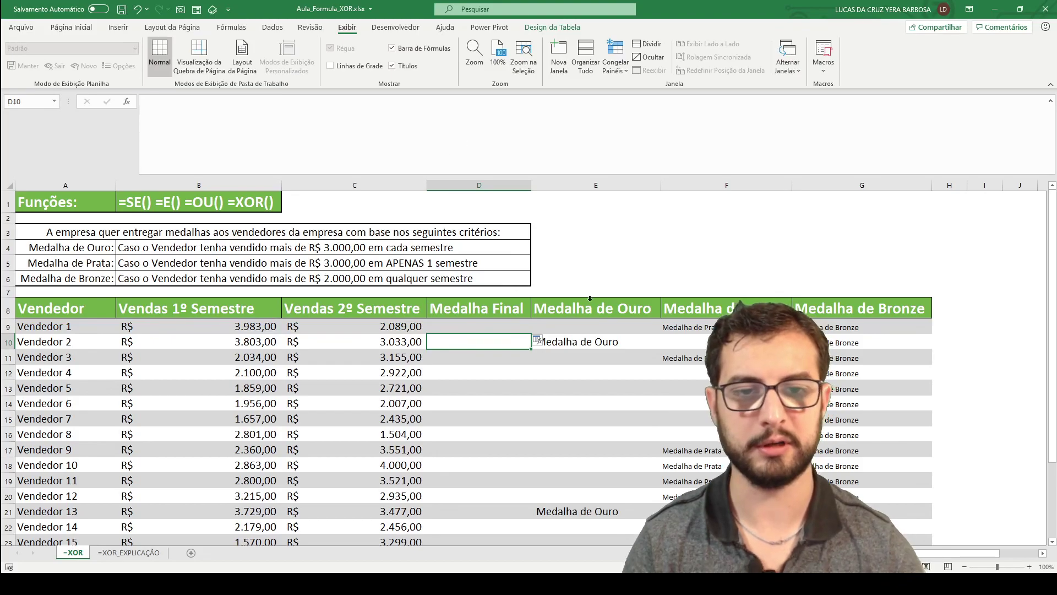
# - Copy the XOR silver formula from F9 without its equals sign and put it in place of the empty text "" in D9
pyautogui.click(697, 327)
pyautogui.moveTo(483, 102); pyautogui.dragTo(149, 102)
pyautogui.hotkey('ctrl', 'c')
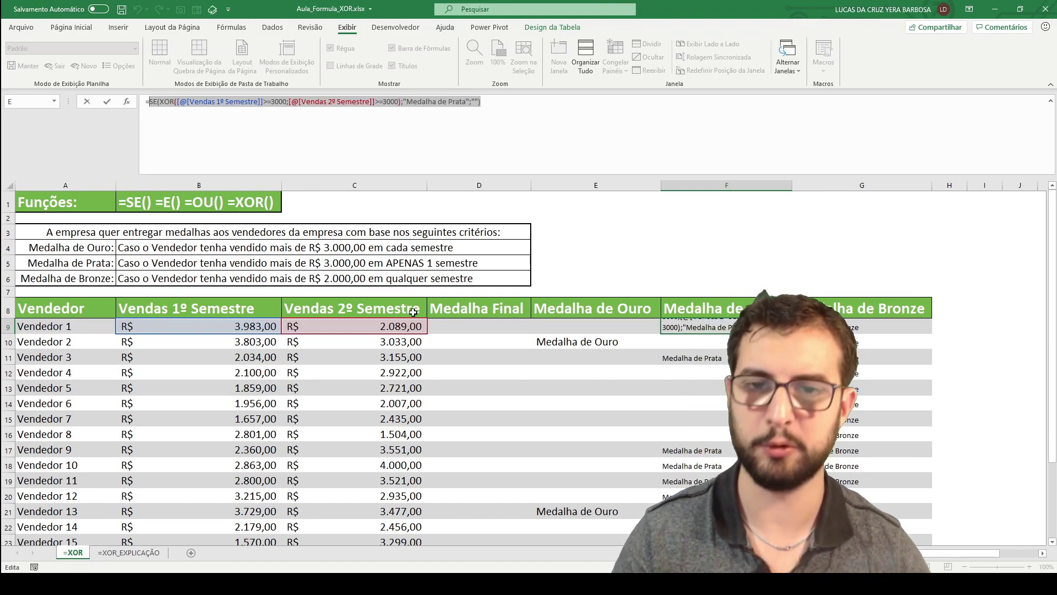
pyautogui.press('Escape')
pyautogui.click(495, 330)
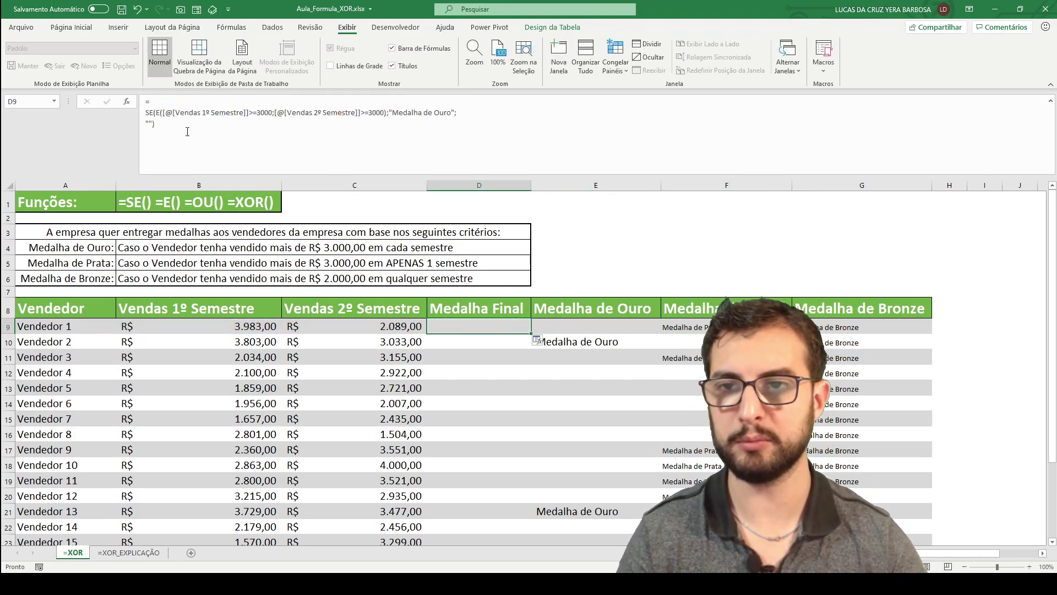
pyautogui.click(155, 122)
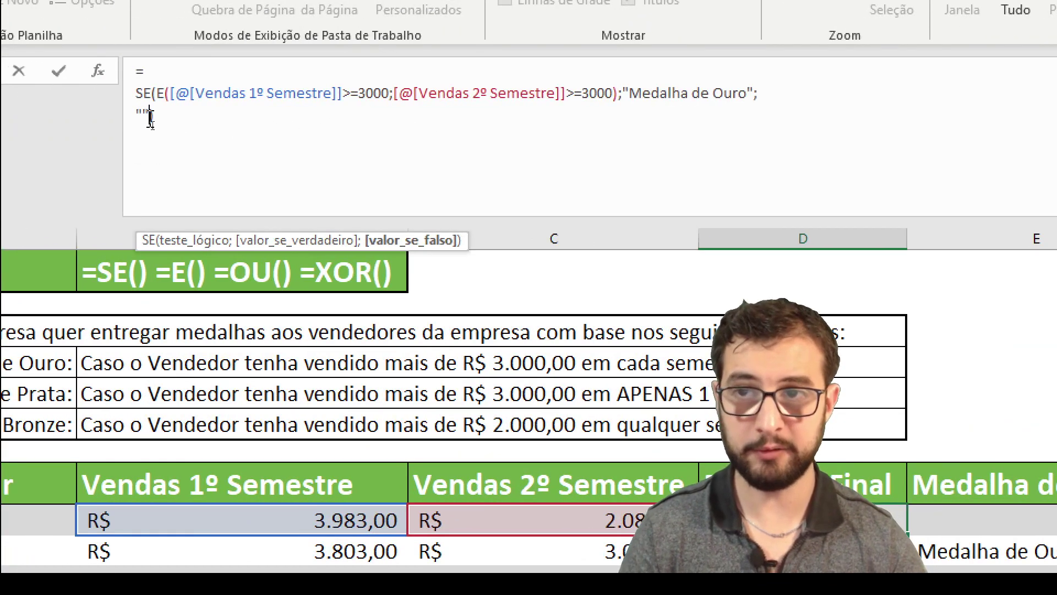
pyautogui.moveTo(150, 118); pyautogui.dragTo(136, 117)
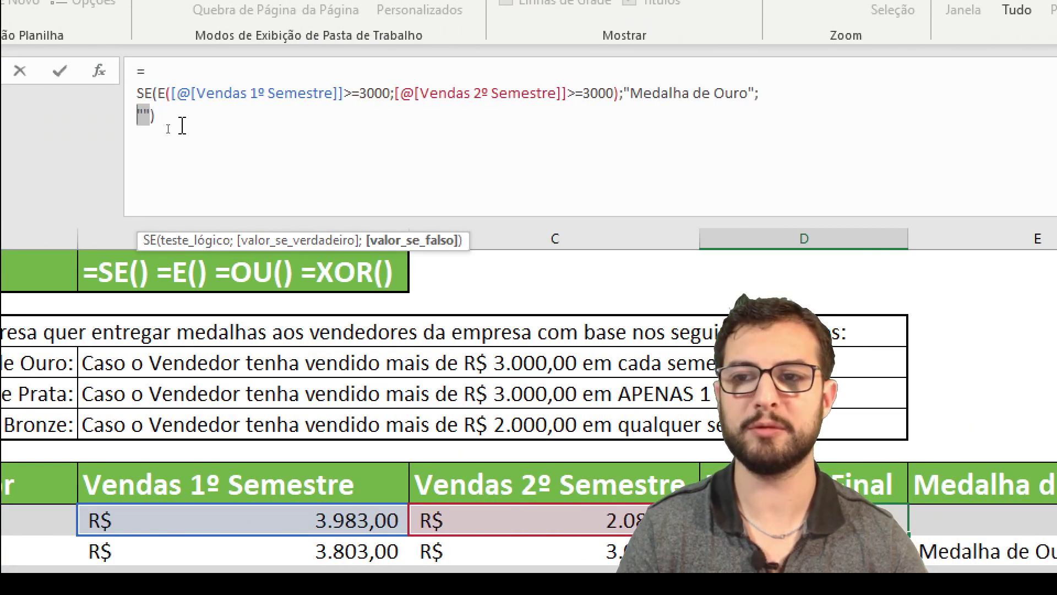
pyautogui.hotkey('ctrl', 'v')
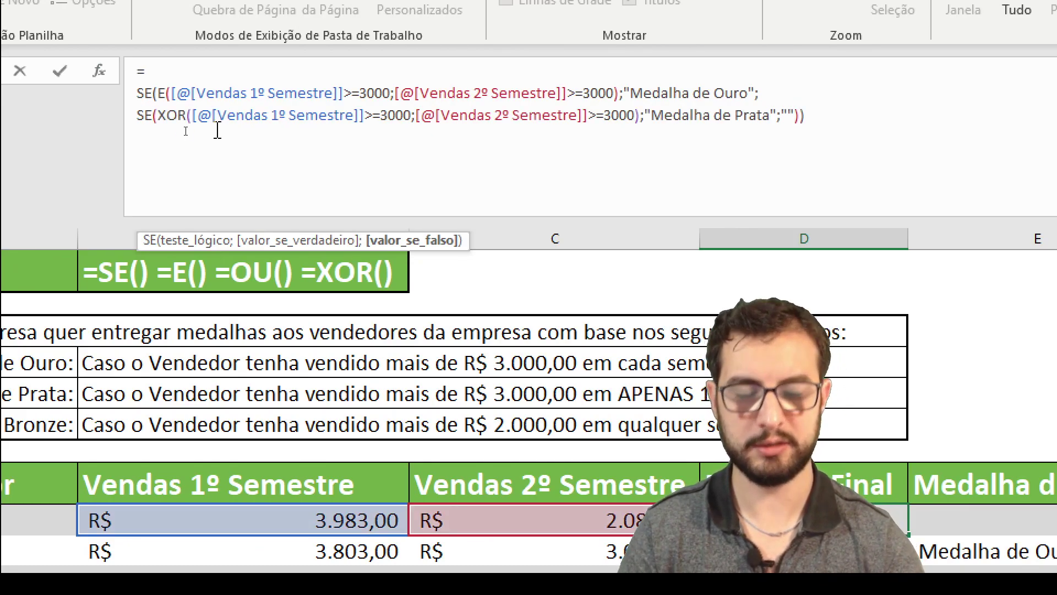
# - Put the empty text "" of the nested silver SE on its own line in the D9 formula and select it
pyautogui.press('Left')
pyautogui.press('Left')
pyautogui.hotkey('alt', 'Return')
pyautogui.moveTo(164, 117); pyautogui.dragTo(638, 116)
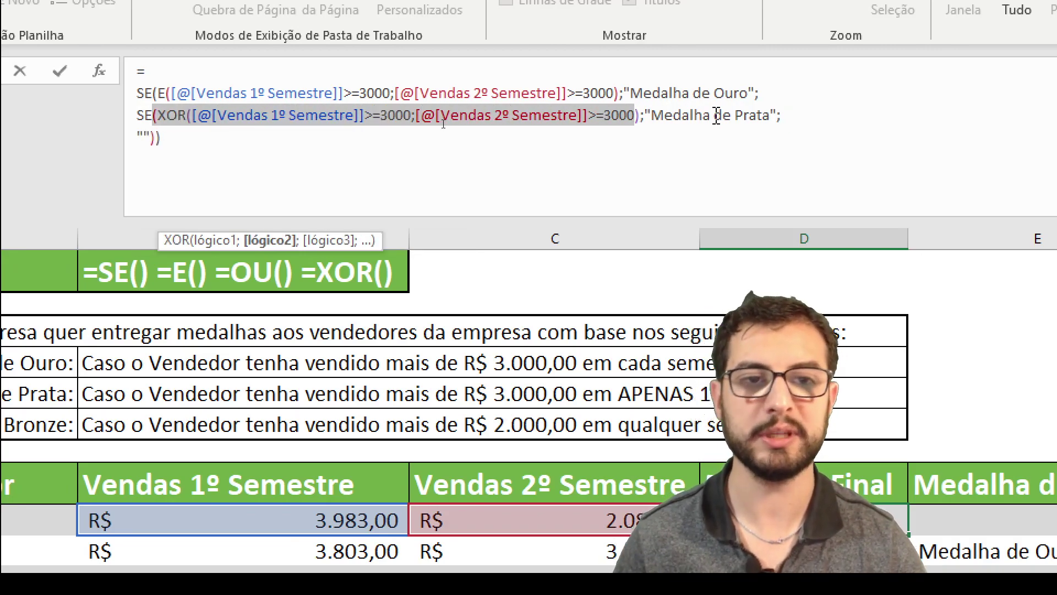
pyautogui.click(783, 116)
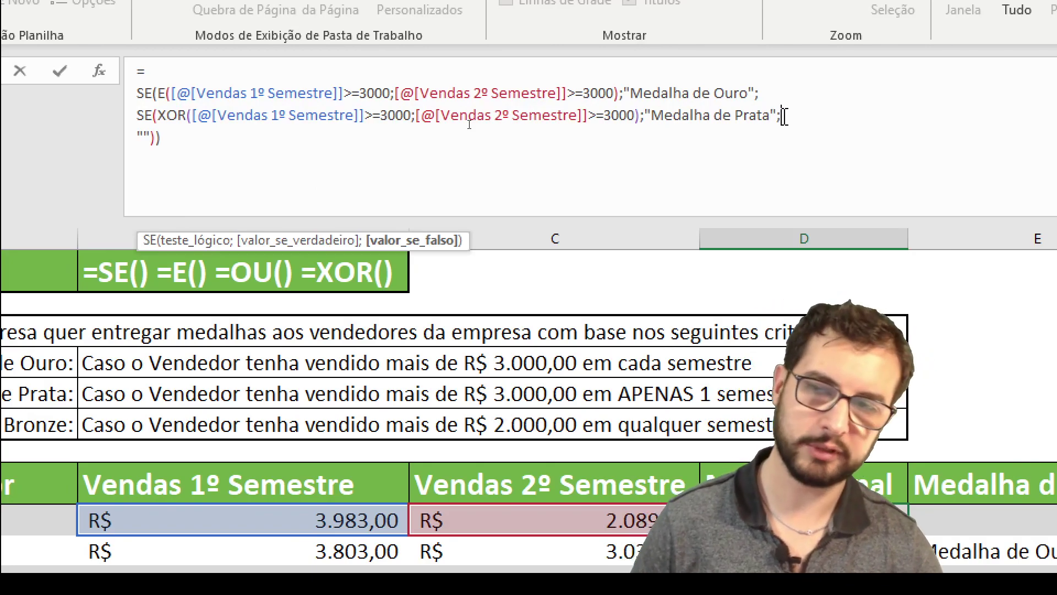
pyautogui.moveTo(149, 137); pyautogui.dragTo(137, 137)
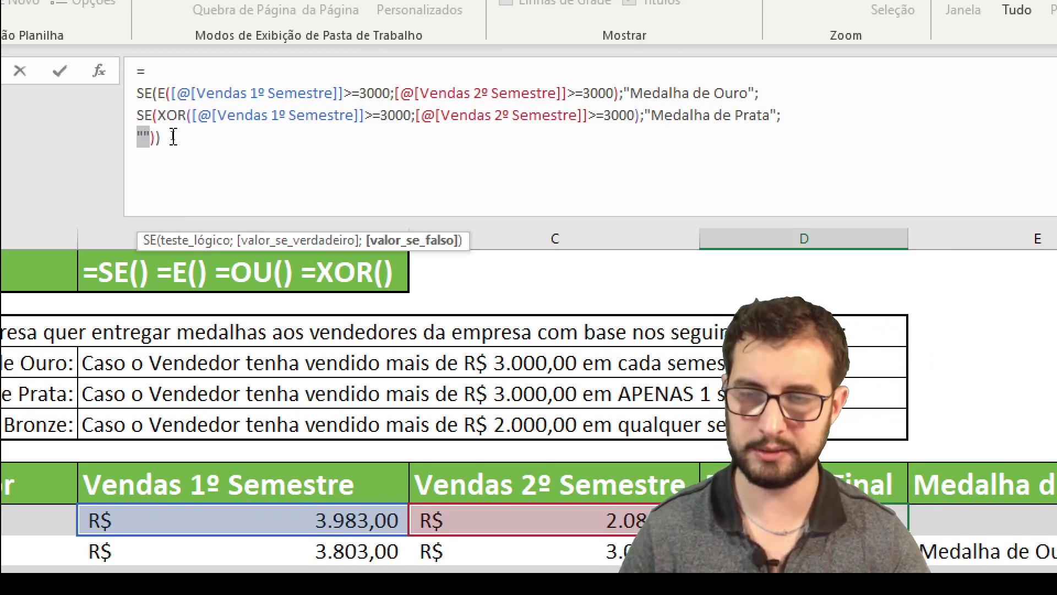
# - Copy the OU bronze formula from G9 without its equals sign and put it in place of the empty text "" in D9
pyautogui.press('Return')
pyautogui.click(514, 373)
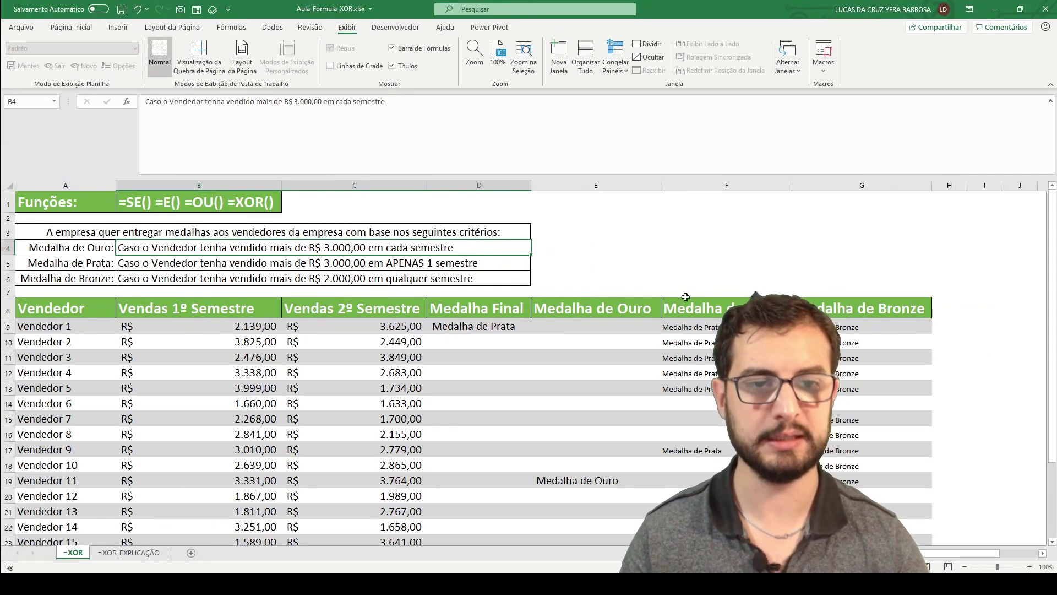
pyautogui.click(847, 332)
pyautogui.moveTo(488, 101); pyautogui.dragTo(151, 102)
pyautogui.hotkey('ctrl', 'c')
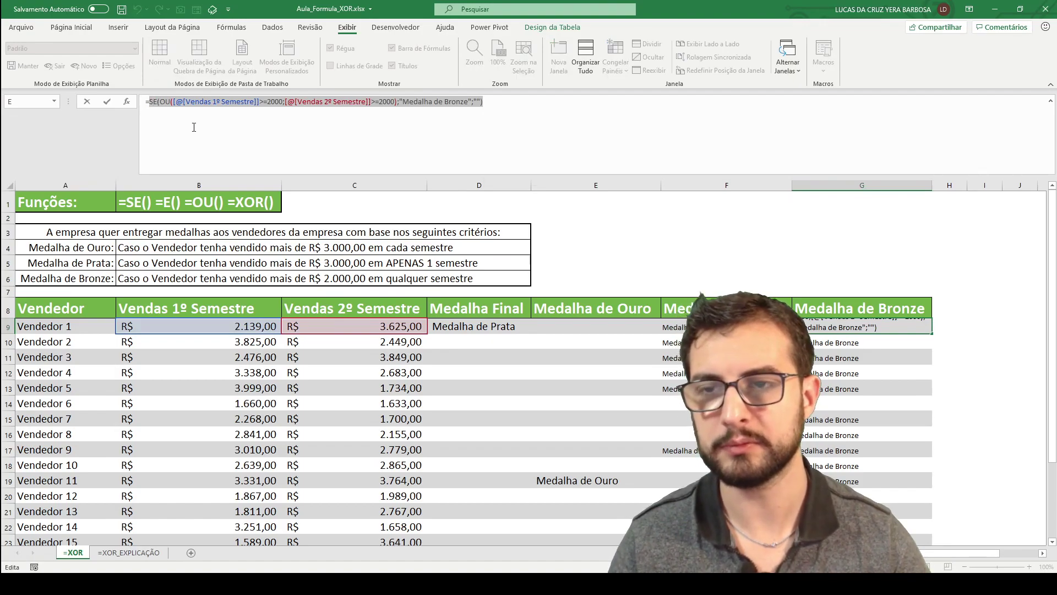
pyautogui.press('Escape')
pyautogui.click(468, 329)
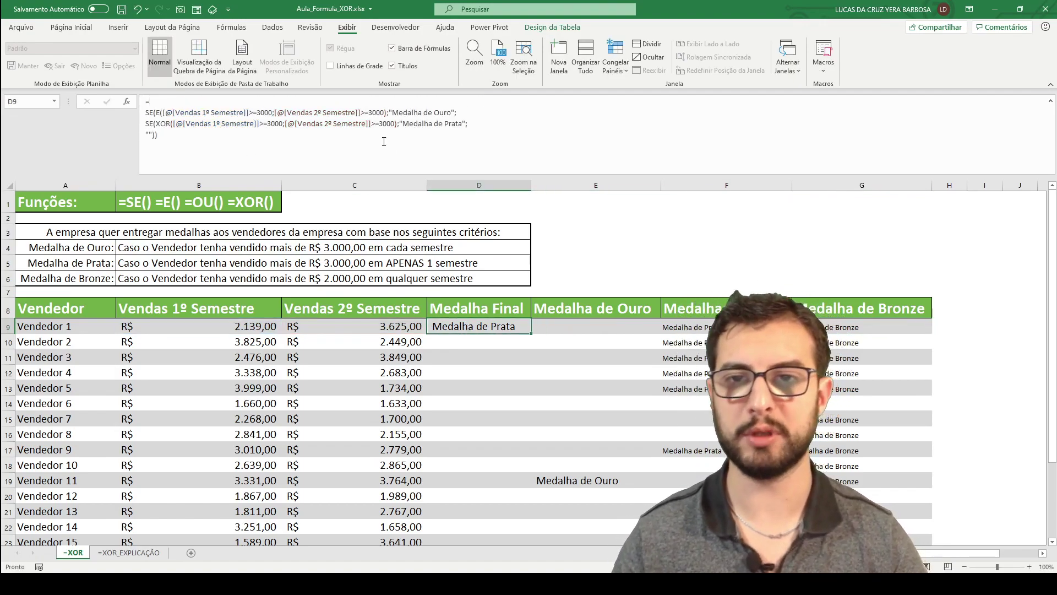
pyautogui.click(156, 134)
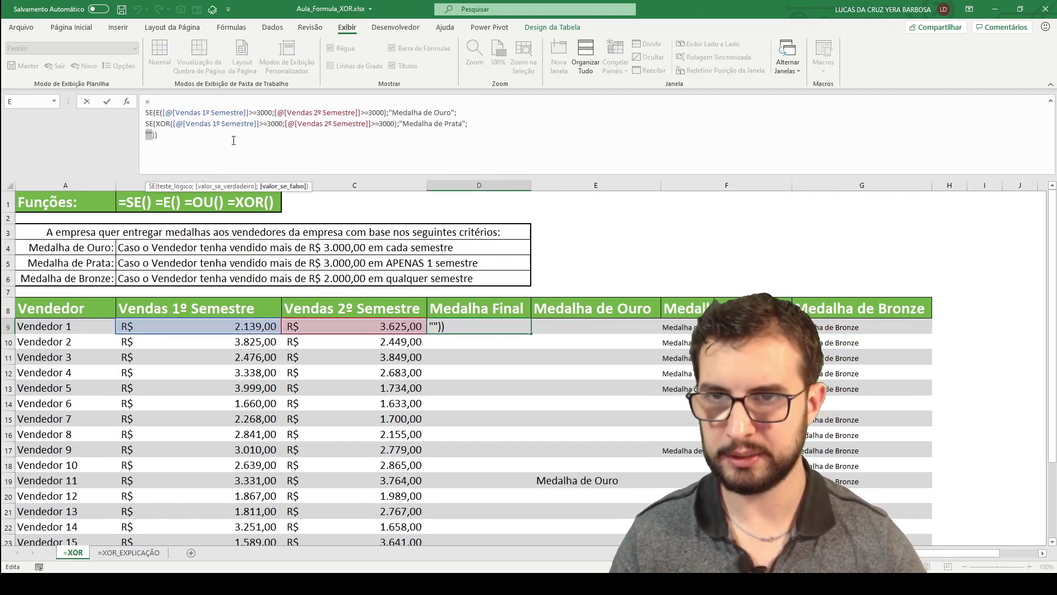
pyautogui.hotkey('ctrl', 'v')
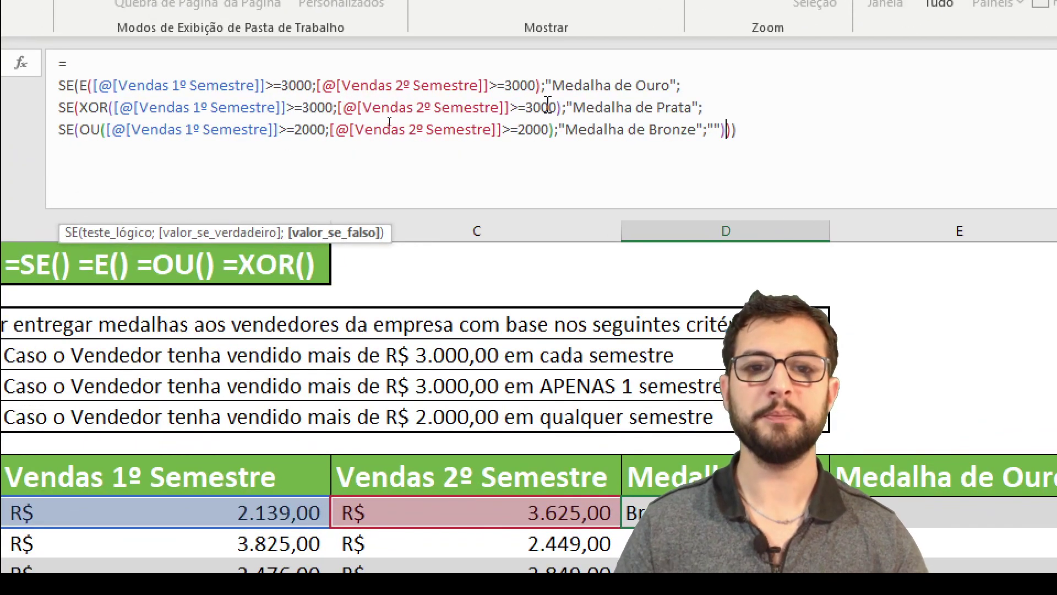
# - Review the gold, silver and bronze conditions and their result texts in the nested D9 formula
pyautogui.moveTo(529, 85); pyautogui.dragTo(687, 87)
pyautogui.moveTo(185, 104); pyautogui.dragTo(726, 107)
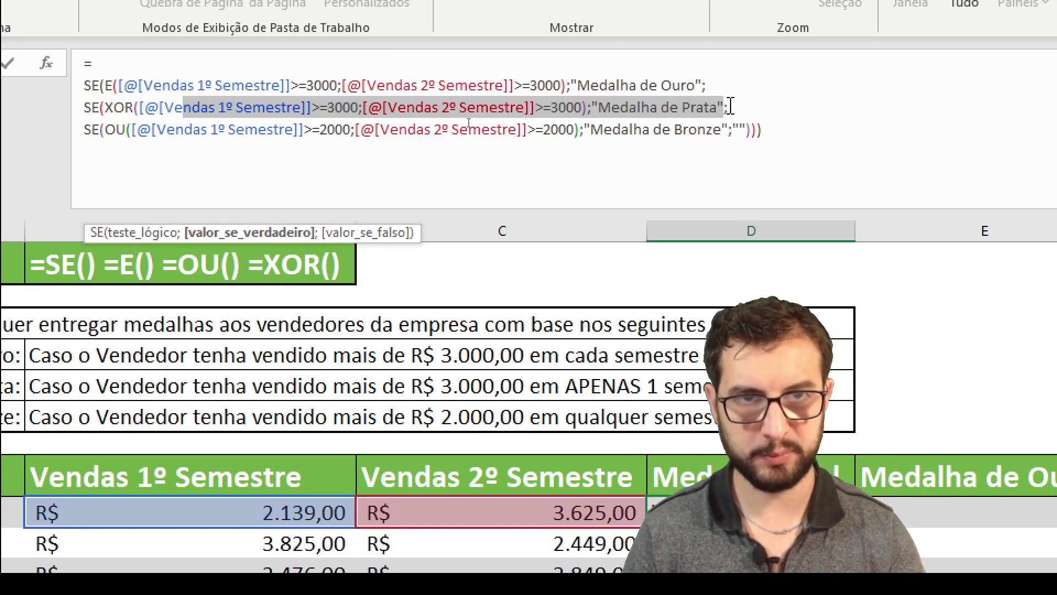
pyautogui.click(726, 106)
pyautogui.moveTo(116, 130); pyautogui.dragTo(443, 132)
pyautogui.moveTo(512, 131); pyautogui.dragTo(789, 131)
pyautogui.click(731, 131)
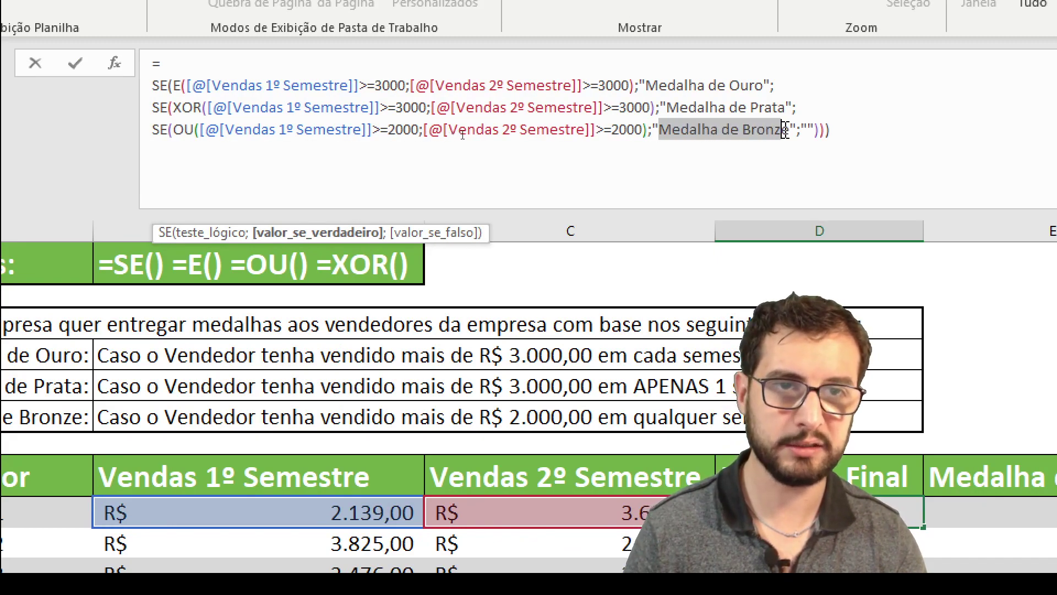
# - Put the last empty text of the D9 formula on its own line, change it to "Sem Medalha Nenhuma" and confirm the formula
pyautogui.click(808, 131)
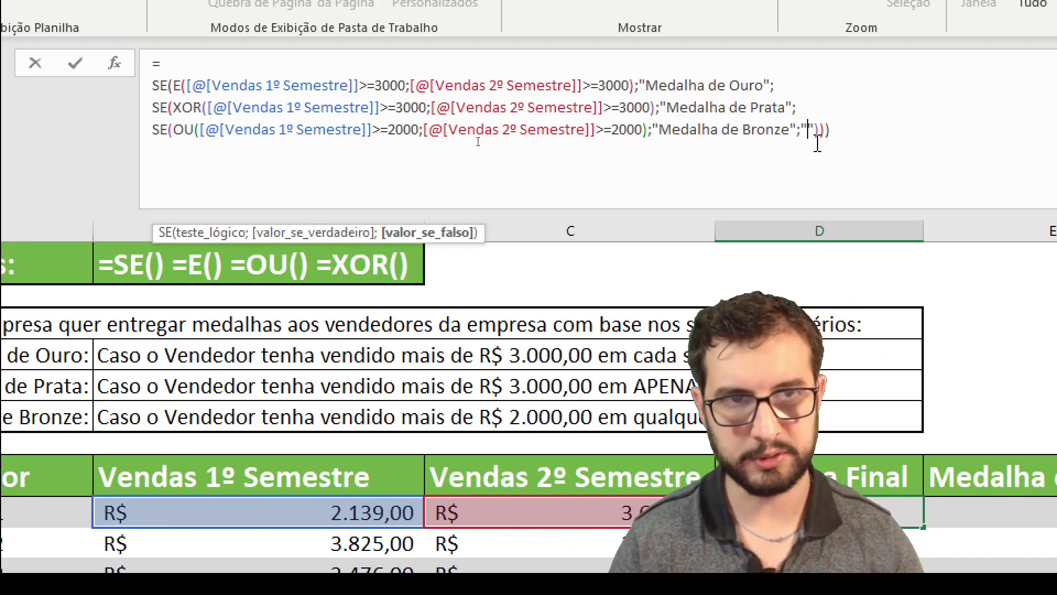
pyautogui.hotkey('alt', 'Return')
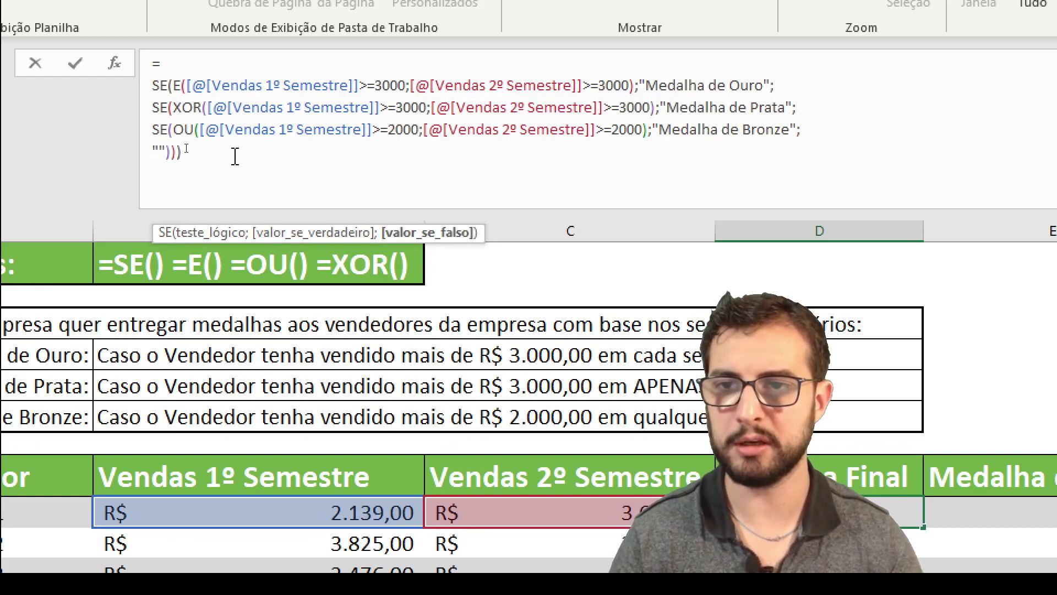
pyautogui.click(159, 152)
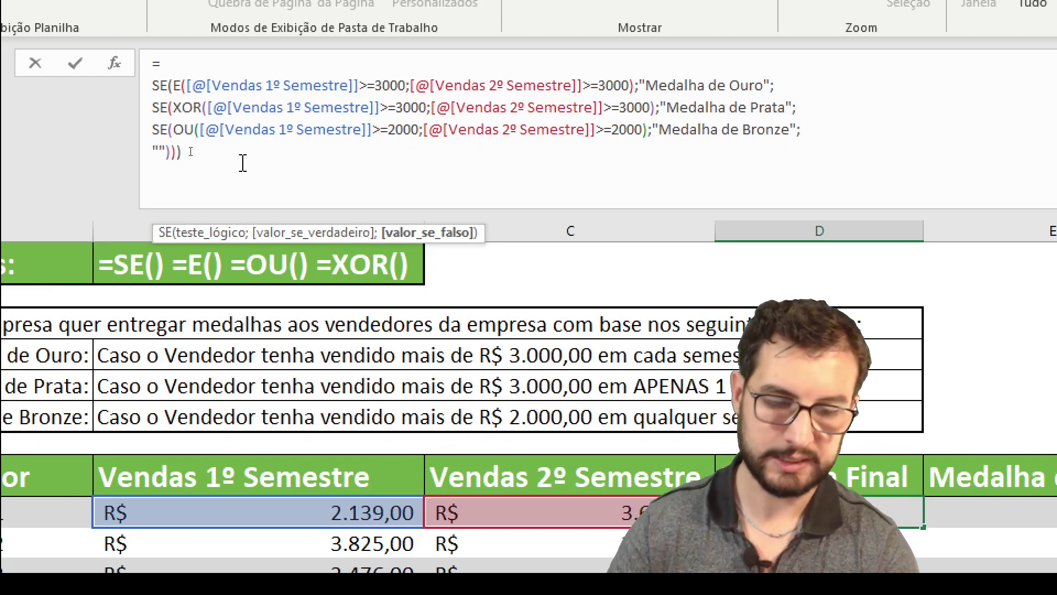
pyautogui.write('Sem me')
pyautogui.press('BackSpace')
pyautogui.press('BackSpace')
pyautogui.write('Medalha')
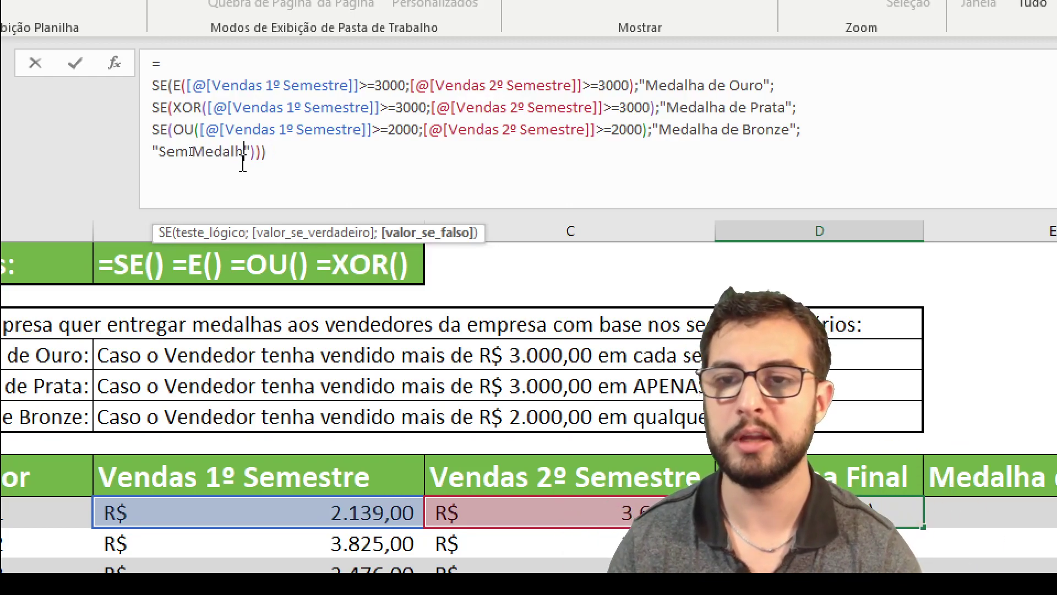
pyautogui.write(' Nenhuma')
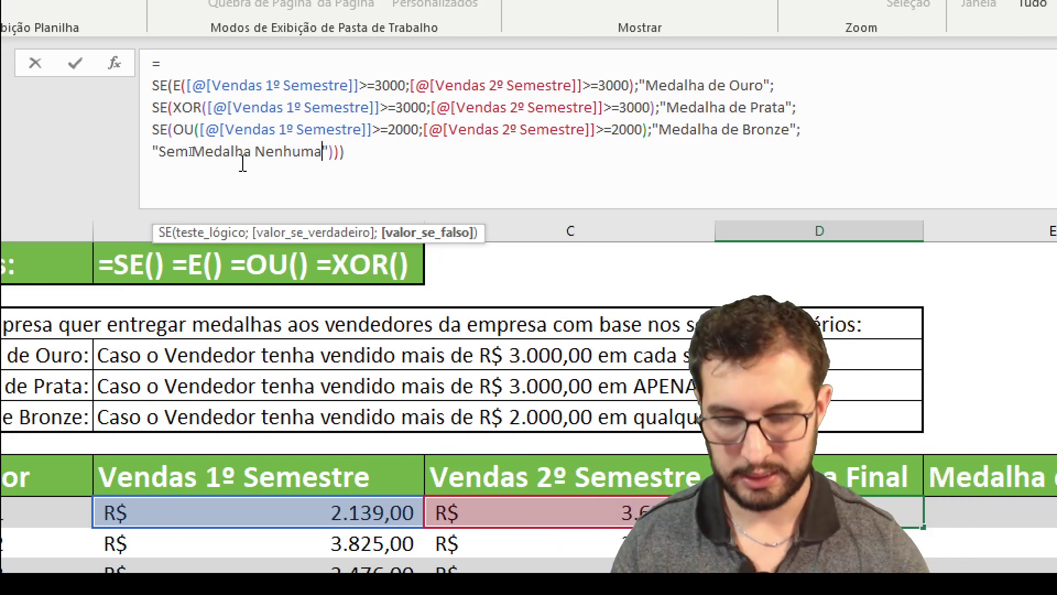
pyautogui.press('Return')
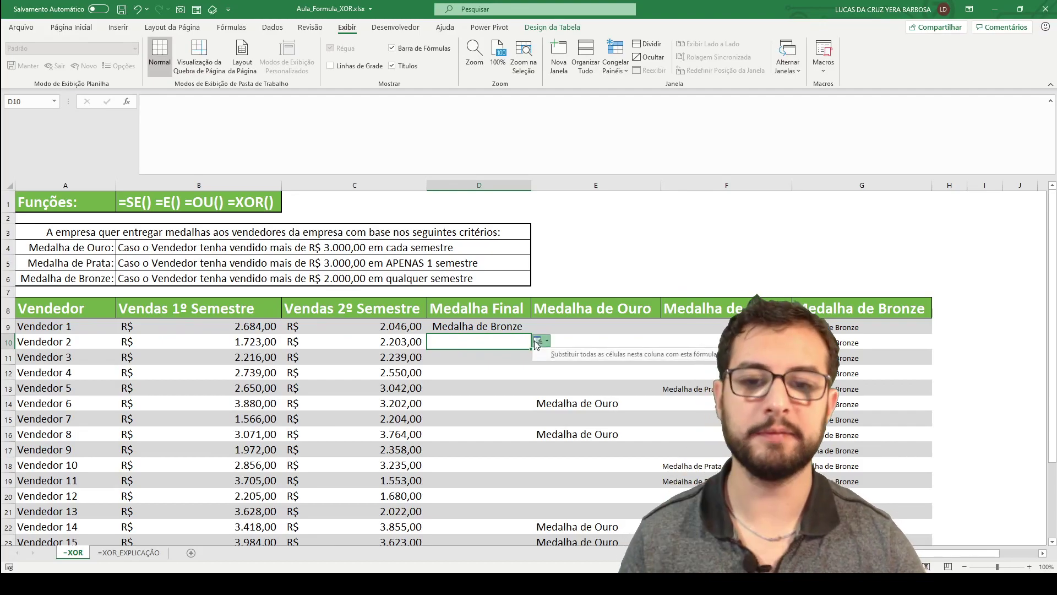
# - Fill the D9 formula down the whole Medalha Final column and fit column D's width to its contents
pyautogui.click(568, 355)
pyautogui.click(496, 329)
pyautogui.hotkey('ctrl', 'c')
pyautogui.hotkey('ctrl', 'shift', 'Down')
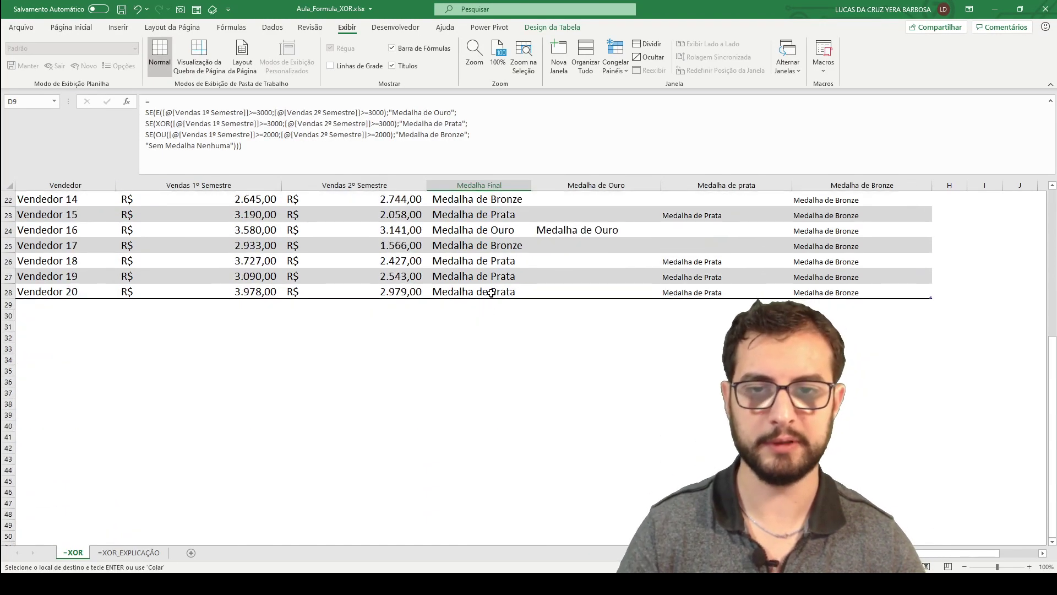
pyautogui.hotkey('ctrl', 'v')
pyautogui.doubleClick(528, 186)
# - Hide columns E to G, which hold the separate gold, silver and bronze medal formulas
pyautogui.moveTo(611, 185); pyautogui.dragTo(864, 187)
pyautogui.rightClick(864, 189)
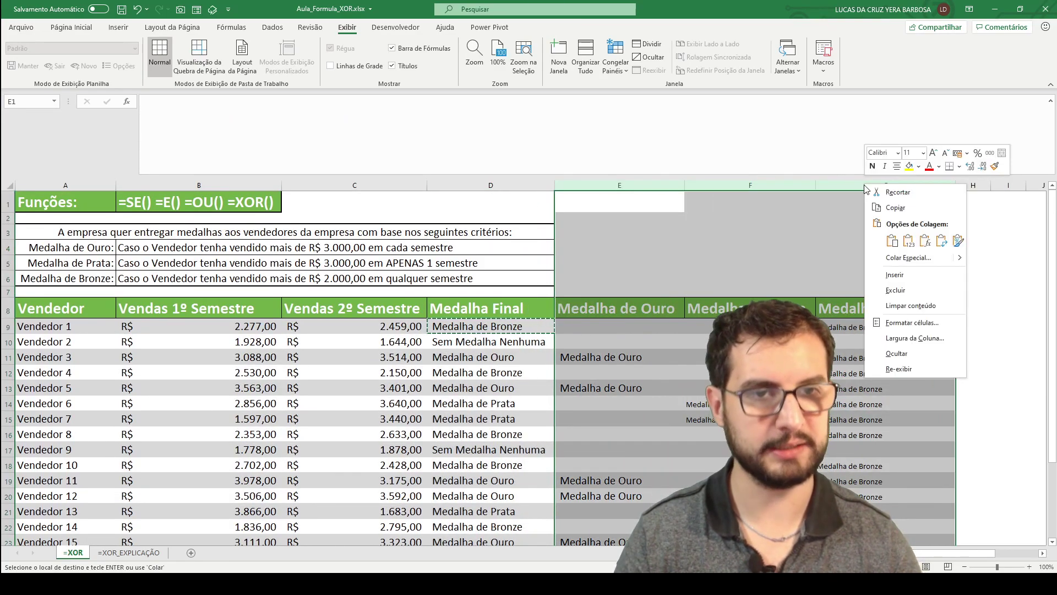
pyautogui.click(897, 354)
pyautogui.click(401, 342)
# - Reduce the formula bar to a single line and recalculate the random ALEATÓRIOENTRE sales values
pyautogui.click(237, 326)
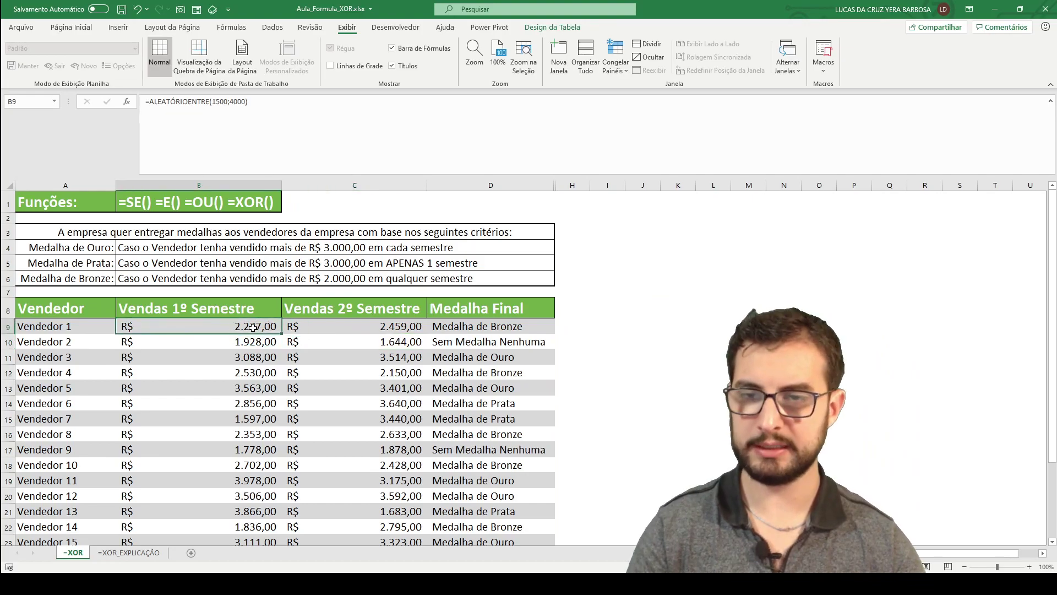
pyautogui.press('F2')
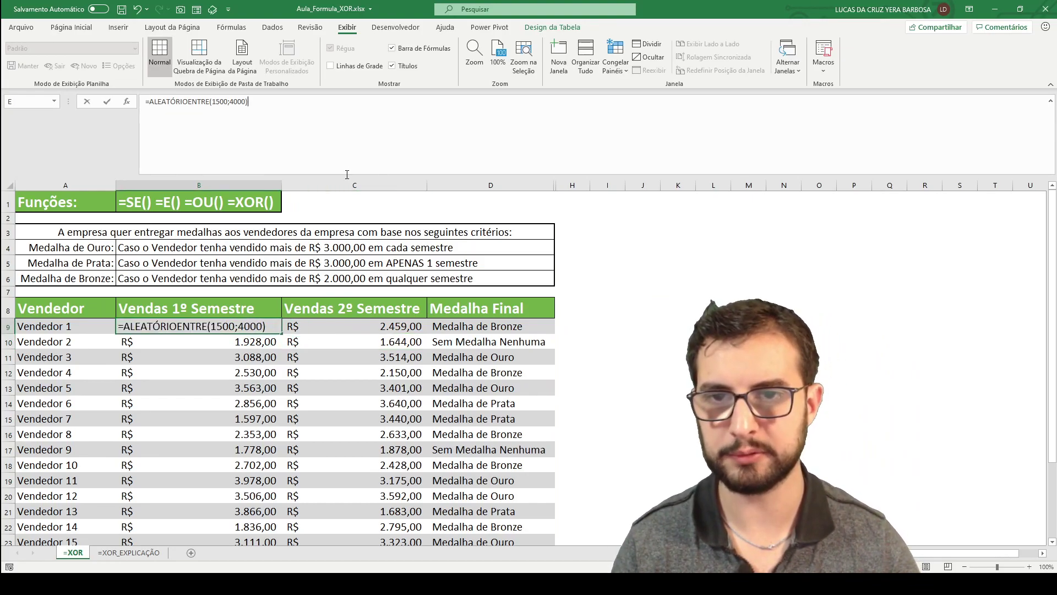
pyautogui.moveTo(346, 174); pyautogui.dragTo(343, 123)
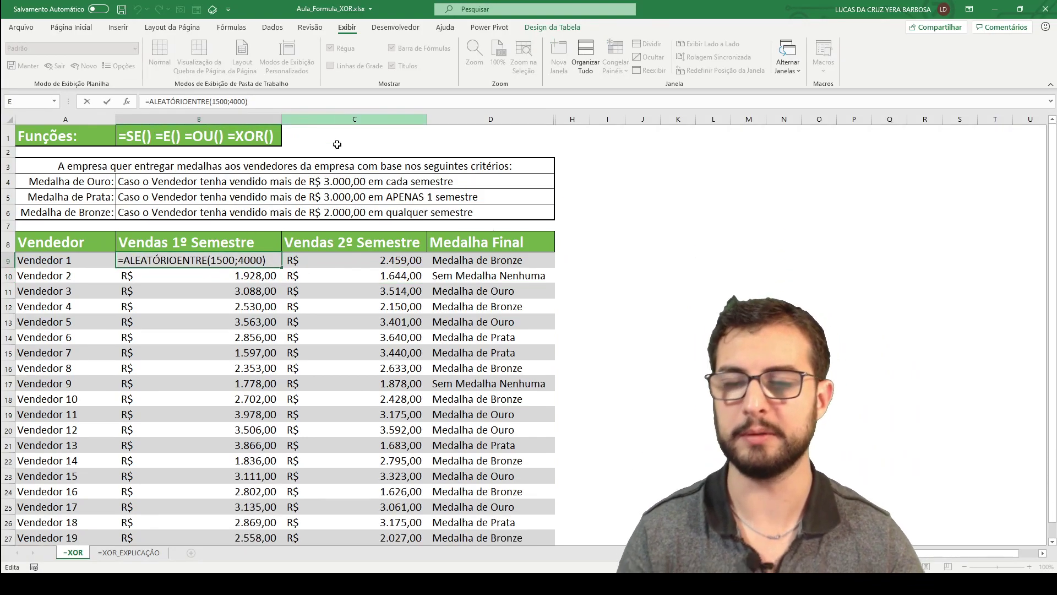
pyautogui.click(385, 307)
pyautogui.click(323, 256)
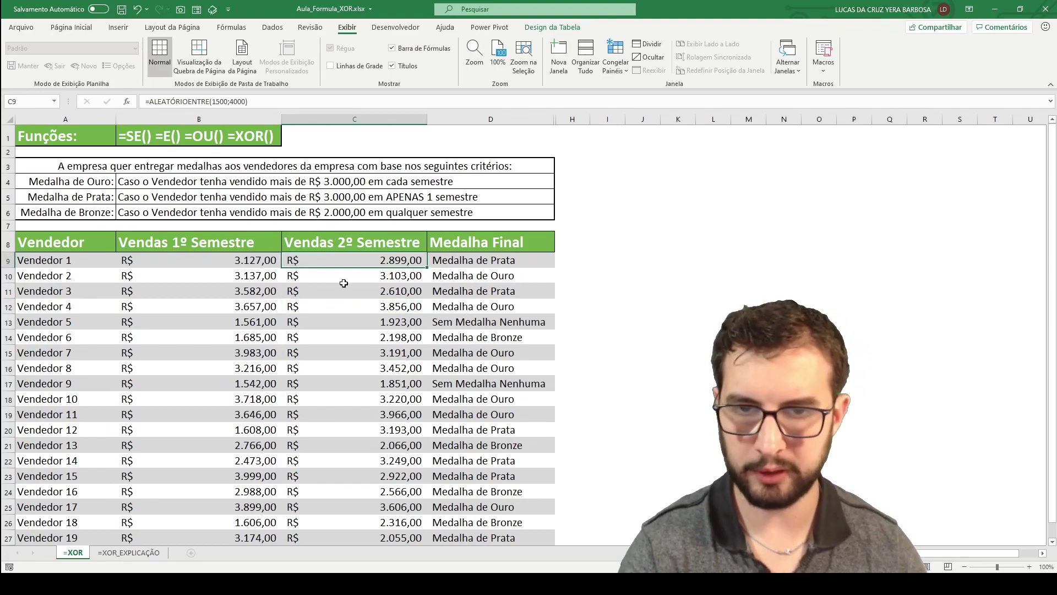
pyautogui.press('F9')
# - Check the final medals of Vendedor 1 and Vendedor 2 against their sales in both semesters and the medal criteria
pyautogui.click(237, 265)
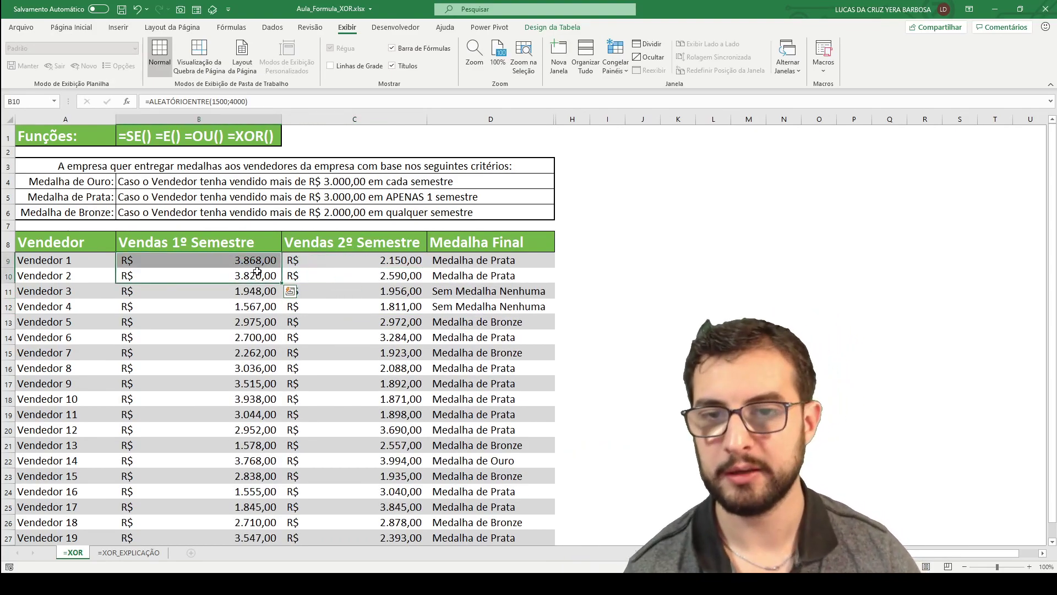
pyautogui.click(490, 263)
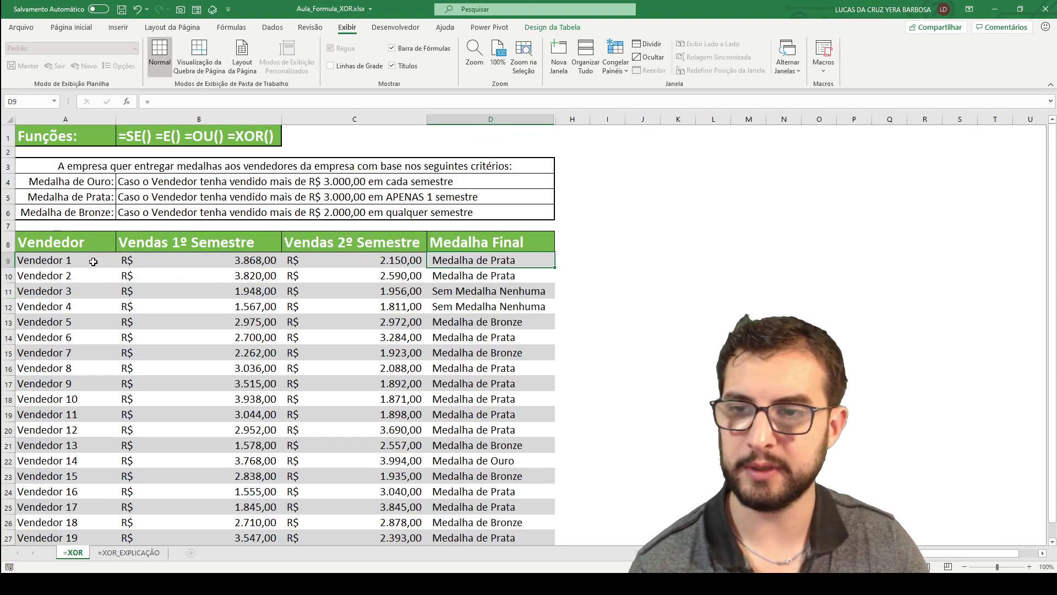
pyautogui.click(241, 263)
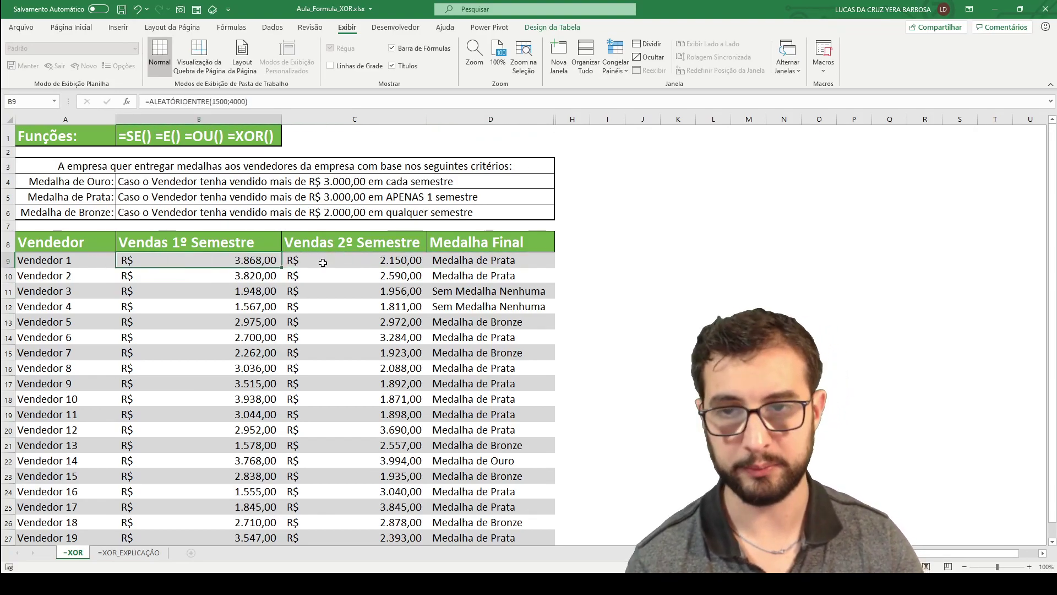
pyautogui.rightClick(265, 215)
pyautogui.click(220, 264)
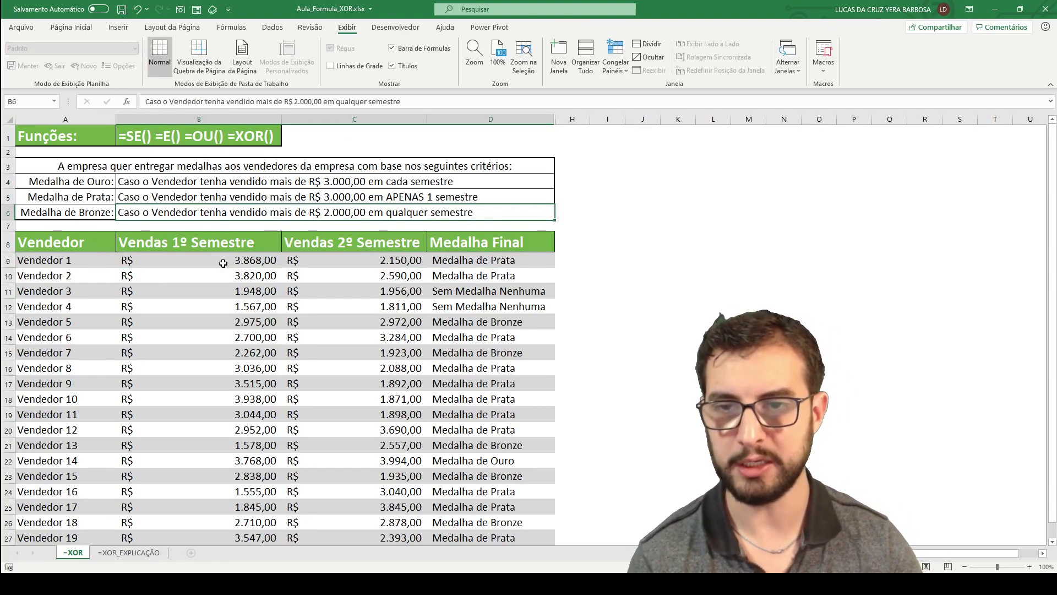
pyautogui.click(233, 263)
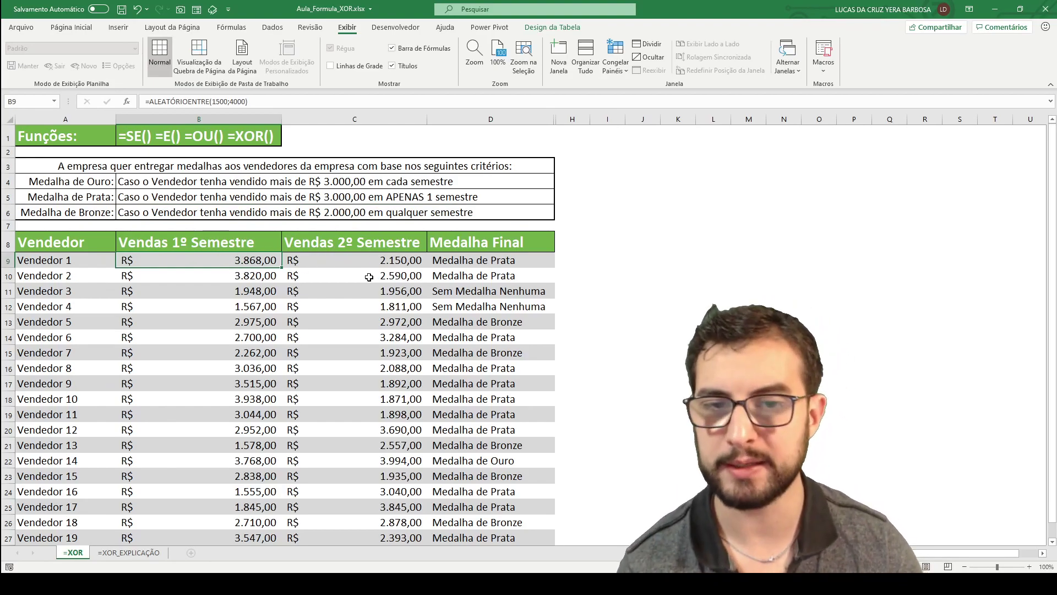
pyautogui.click(236, 274)
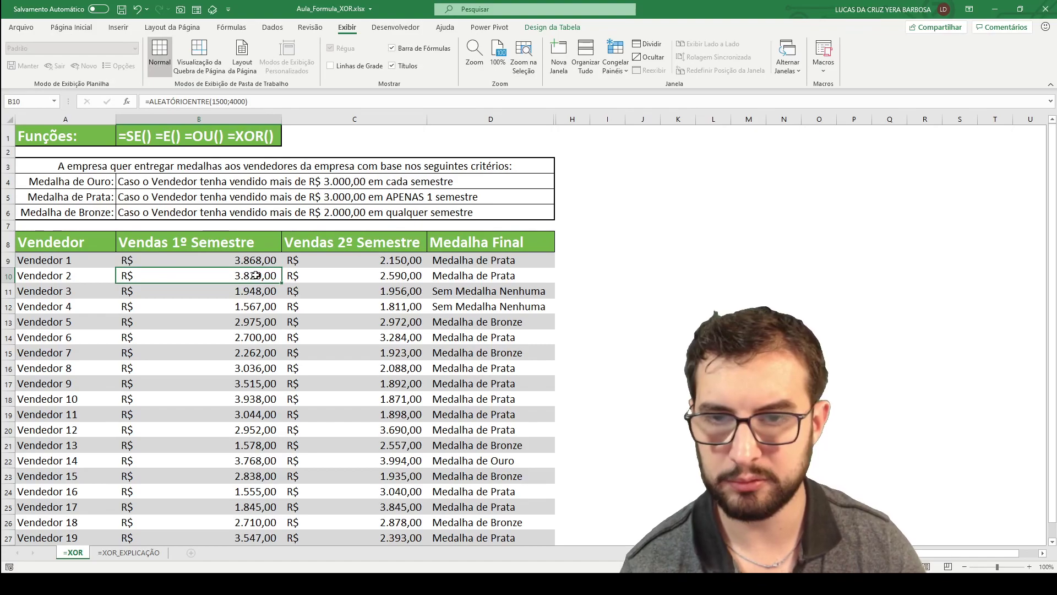
# - Check the final medals of Vendedor 3 to Vendedor 6 and Vendedor 14 against their sales in both semesters
pyautogui.moveTo(141, 290); pyautogui.dragTo(469, 306)
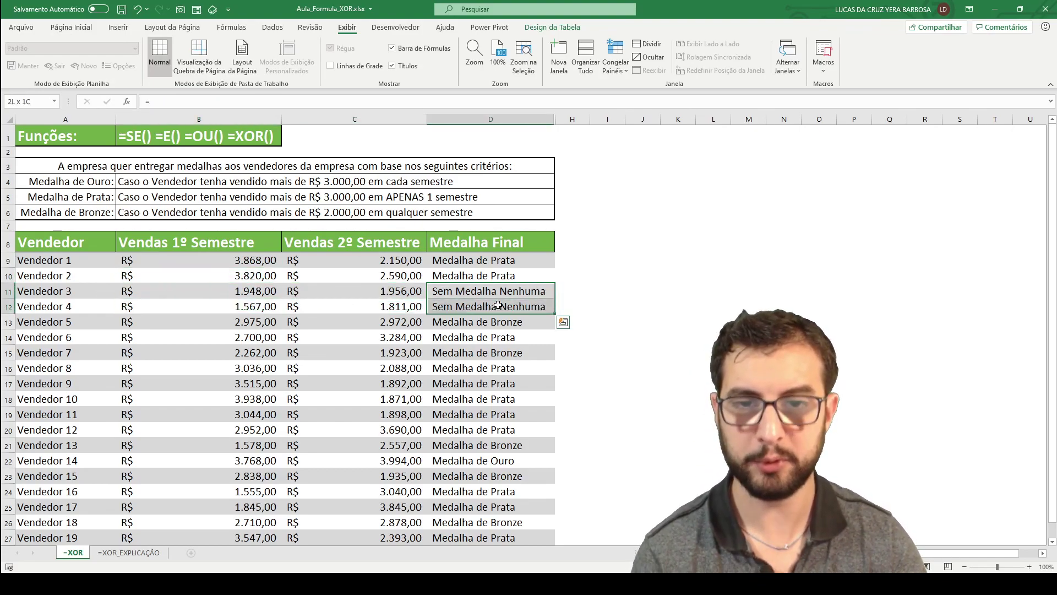
pyautogui.moveTo(256, 294); pyautogui.dragTo(363, 312)
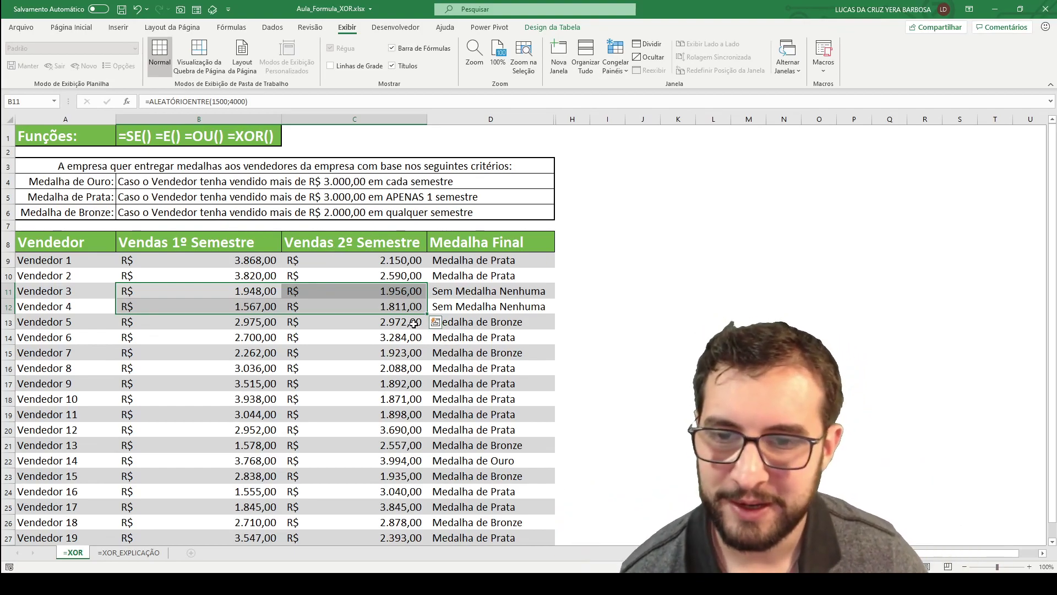
pyautogui.click(459, 319)
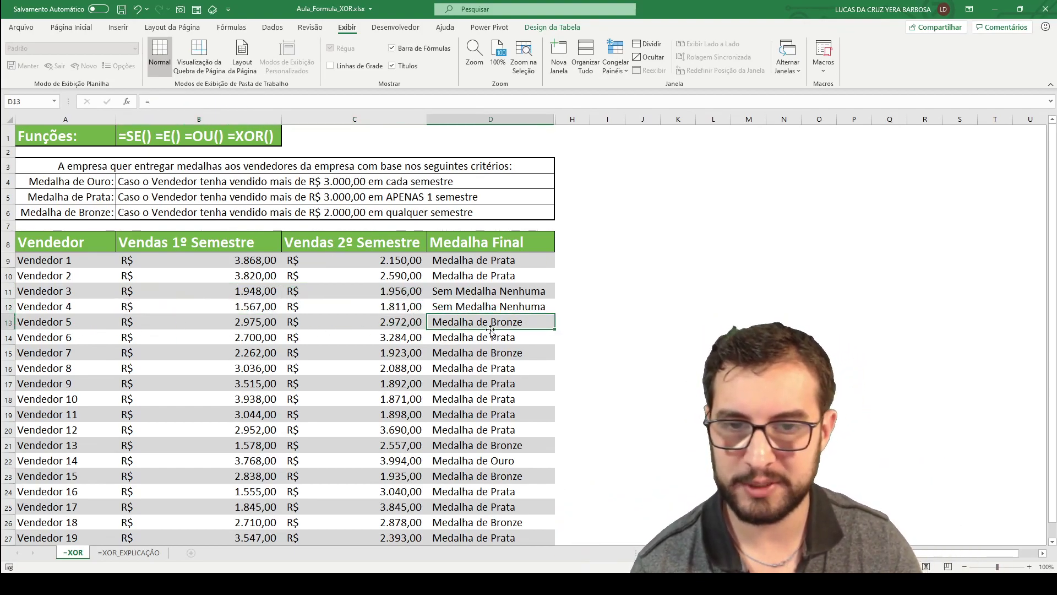
pyautogui.click(273, 325)
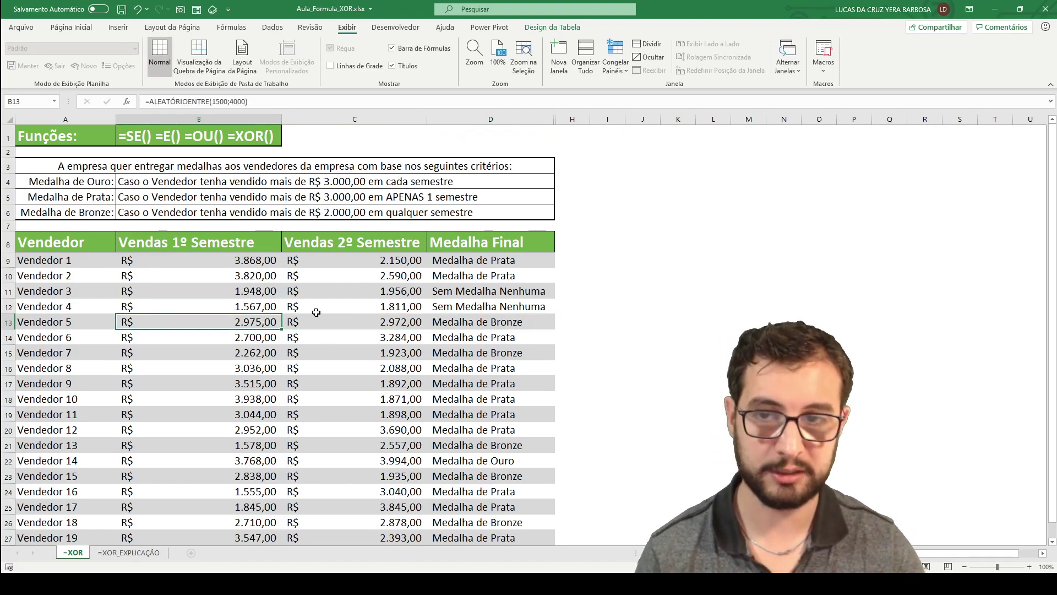
pyautogui.click(342, 326)
pyautogui.click(480, 325)
pyautogui.moveTo(464, 338); pyautogui.dragTo(288, 342)
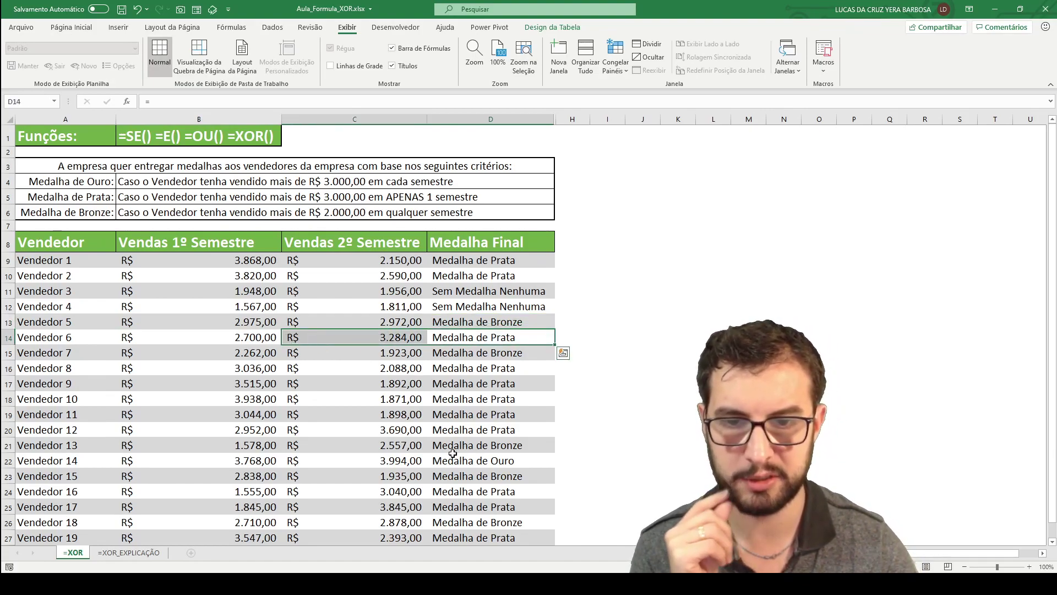
pyautogui.moveTo(469, 461); pyautogui.dragTo(75, 465)
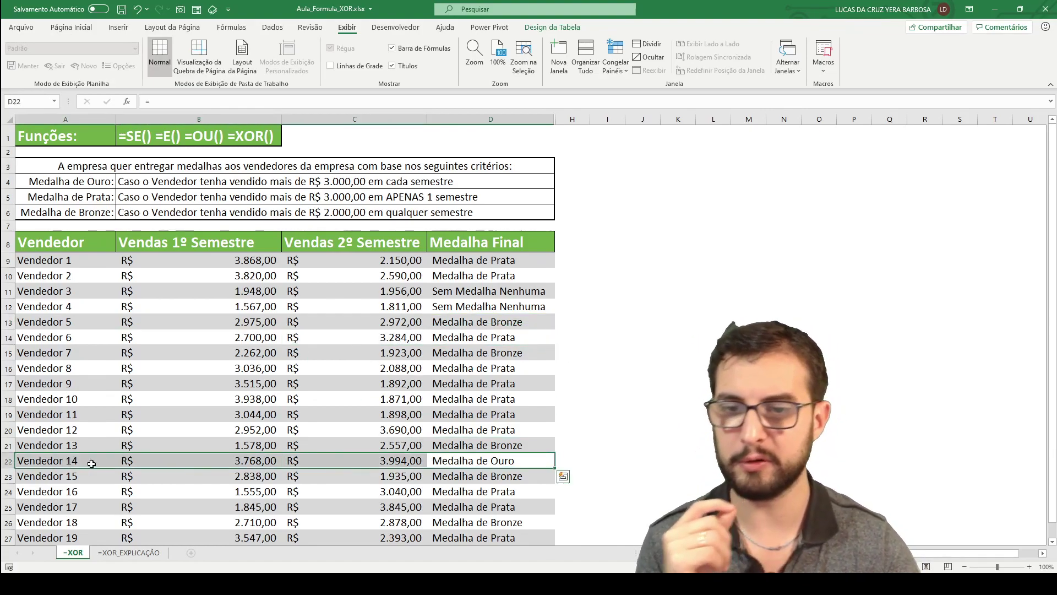
pyautogui.click(273, 464)
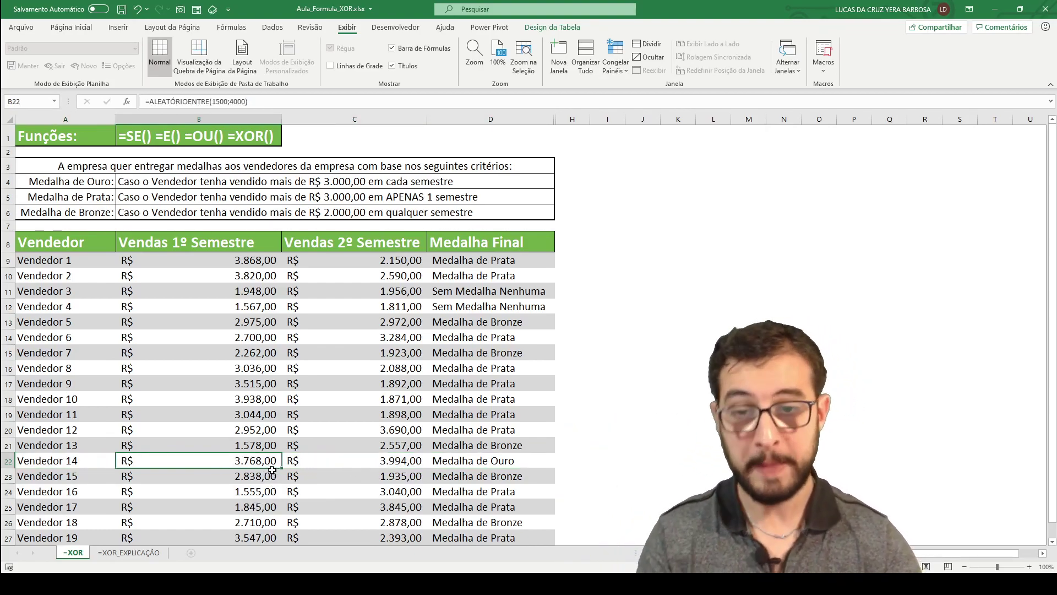
pyautogui.click(350, 465)
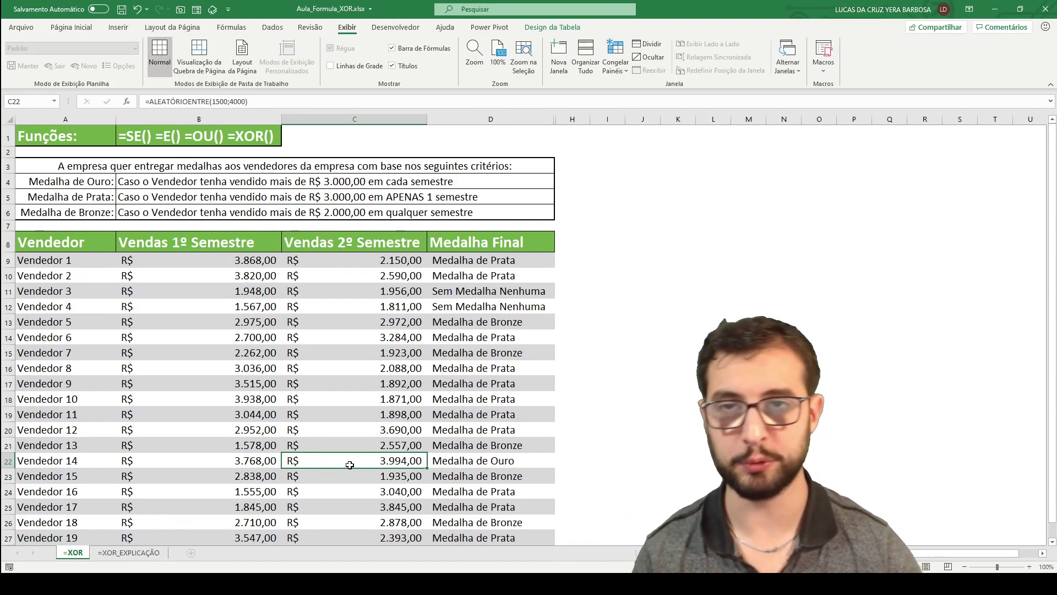